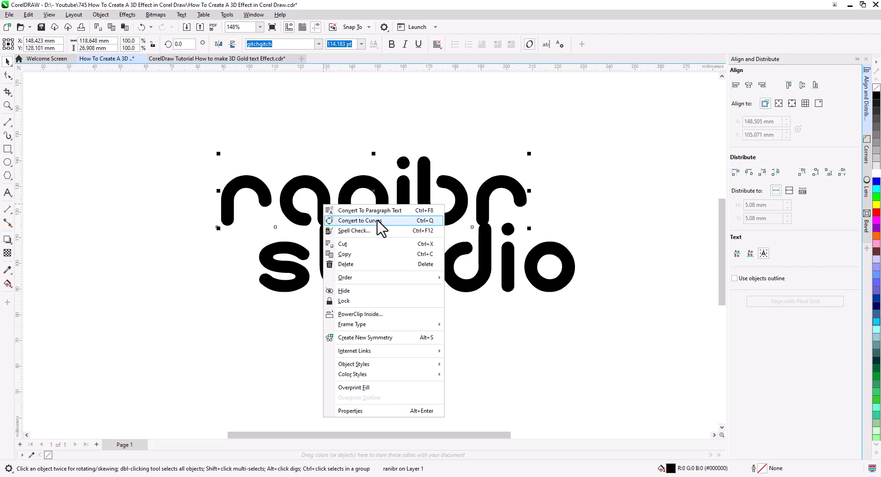
# Step: Convert the text to curves and shift "studio" sideways so its t and d stems line up with the a and final r above
pyautogui.scroll(3, 334, 251)
pyautogui.scroll(2, 329, 244)
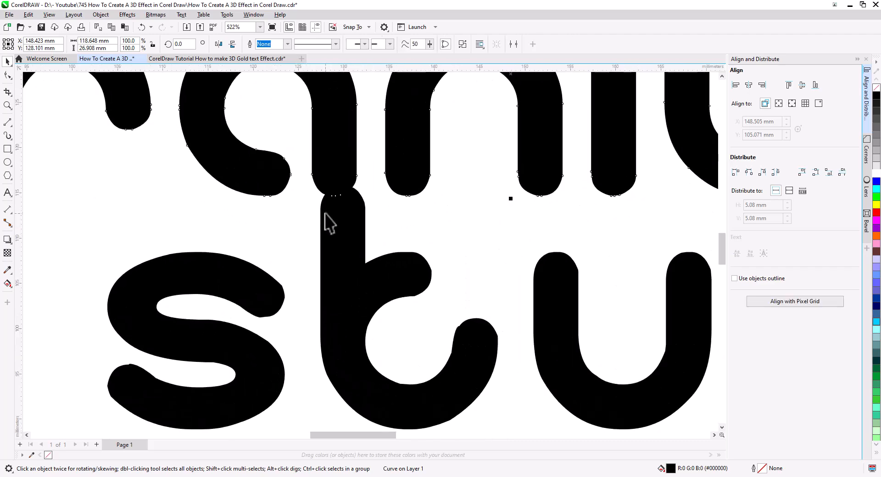
pyautogui.moveTo(324, 225); pyautogui.dragTo(315, 159)
pyautogui.moveTo(384, 210); pyautogui.dragTo(285, 330)
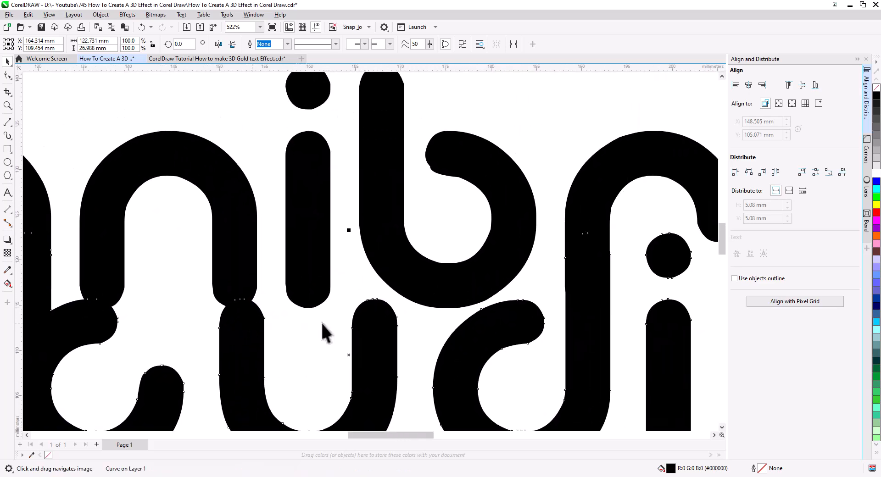
pyautogui.scroll(-1, 423, 360)
pyautogui.moveTo(422, 360); pyautogui.dragTo(406, 303)
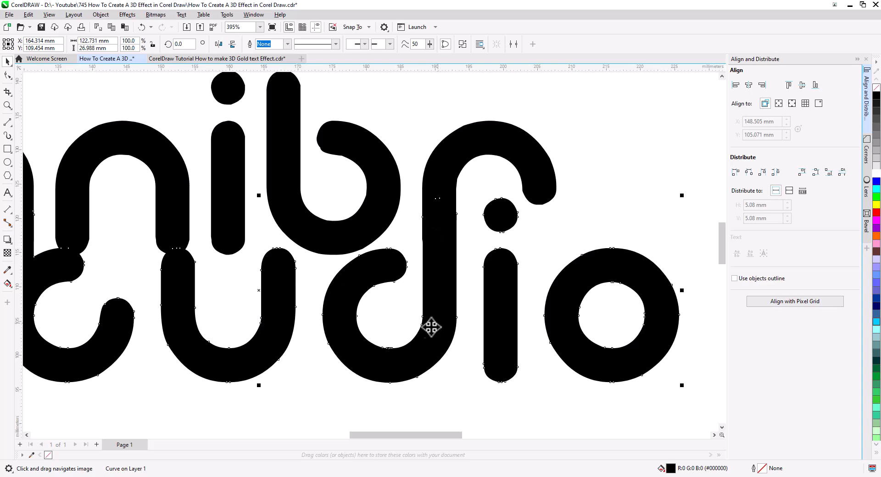
# Step: Move "studio" straight down to leave a clear gap between it and "ranibr"
pyautogui.scroll(-2, 431, 381)
pyautogui.scroll(-1, 407, 304)
pyautogui.moveTo(390, 362); pyautogui.dragTo(419, 312)
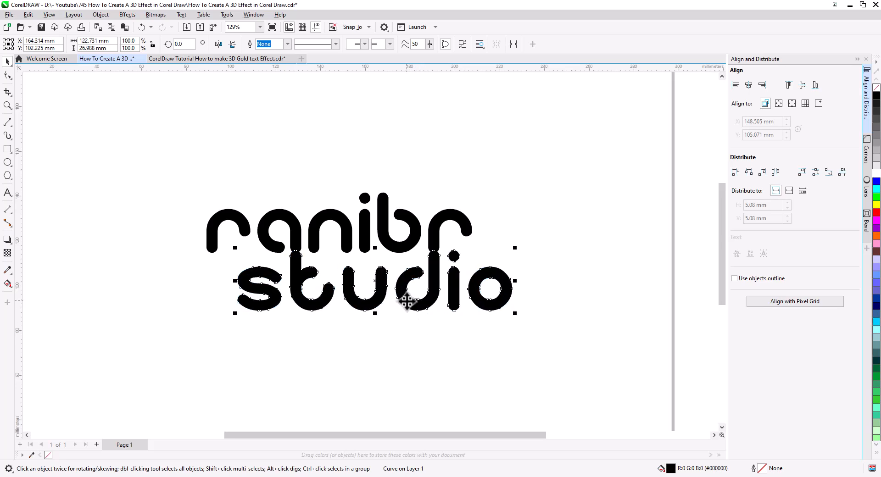
pyautogui.moveTo(407, 302)
pyautogui.mouseDown()
pyautogui.moveTo(407, 320)
pyautogui.moveTo(408, 310)
pyautogui.mouseUp()
# Step: Stretch the t stem about 11 mm upward to overlap the a, and raise the d stem to overlap the final r above
pyautogui.click(6, 76)
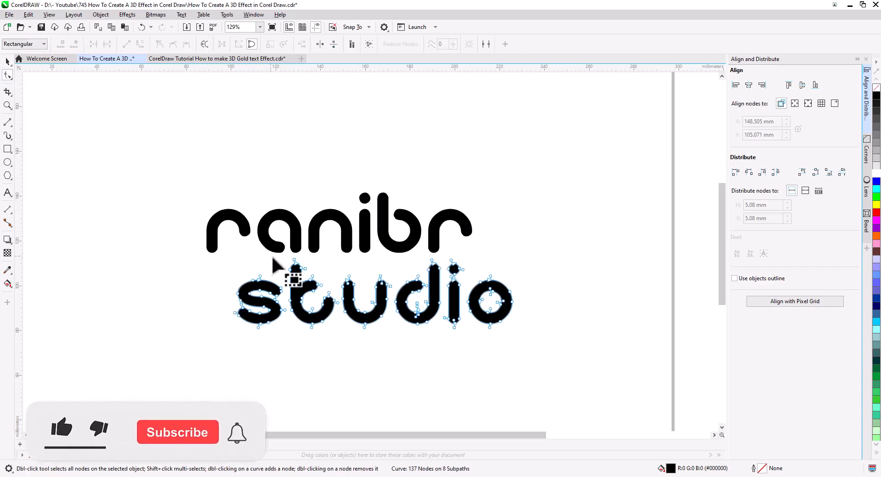
pyautogui.scroll(5, 321, 284)
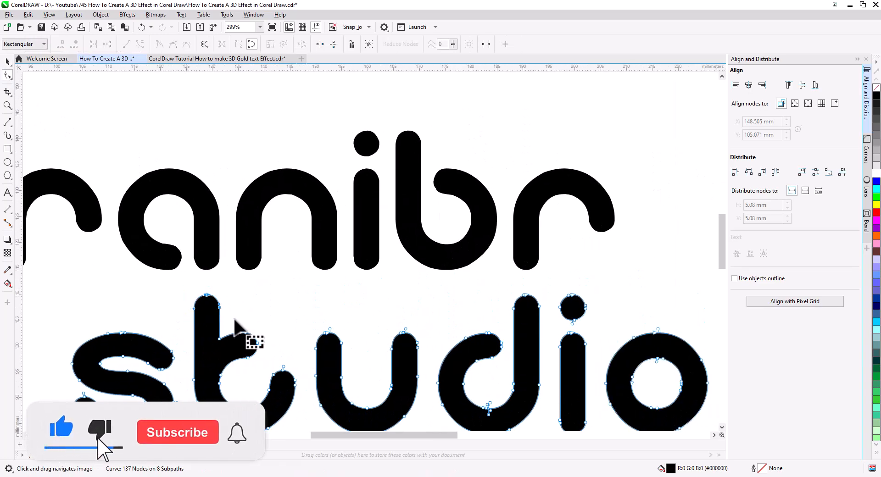
pyautogui.moveTo(220, 310); pyautogui.dragTo(225, 255)
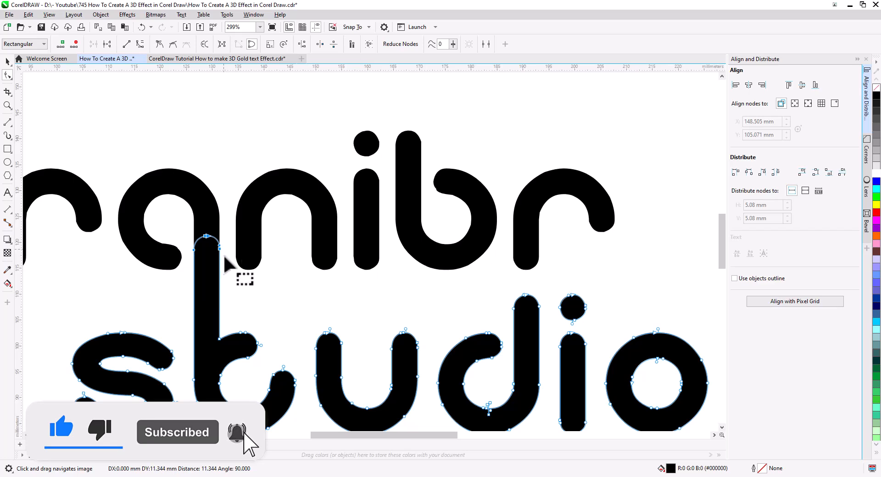
pyautogui.moveTo(534, 306); pyautogui.dragTo(533, 250)
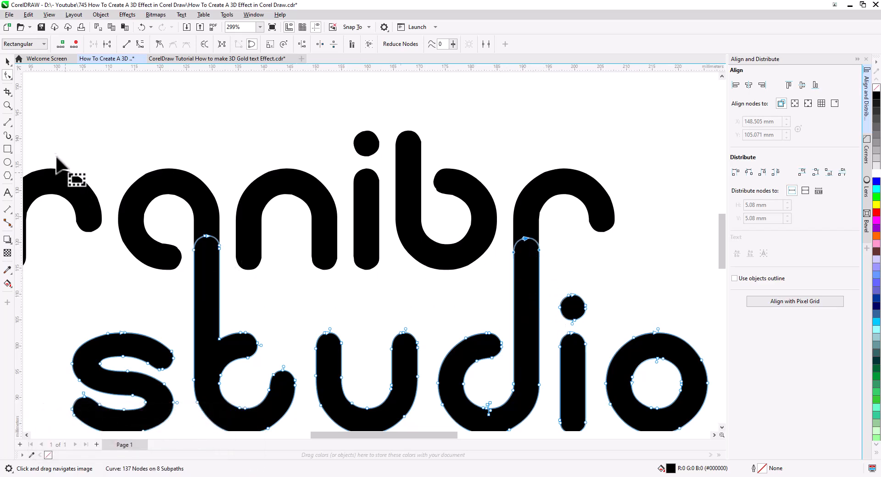
# Step: Select both words and weld them into a single shape
pyautogui.click(7, 61)
pyautogui.click(398, 154)
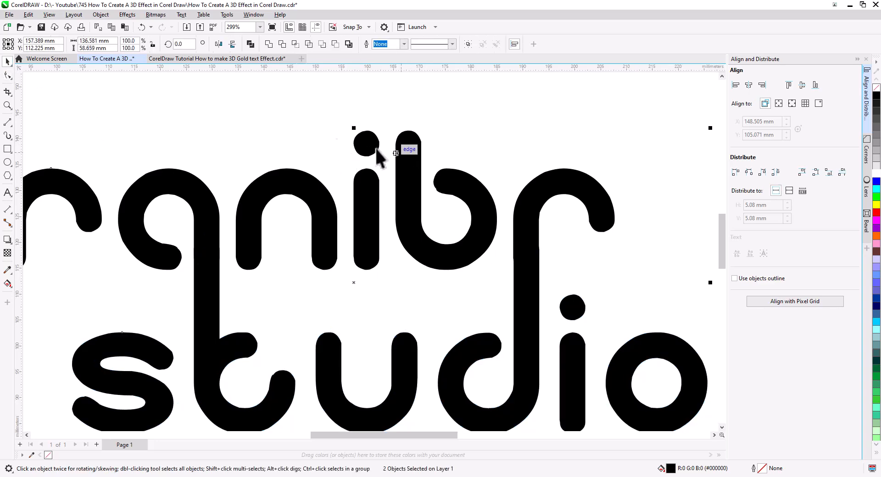
pyautogui.click(269, 44)
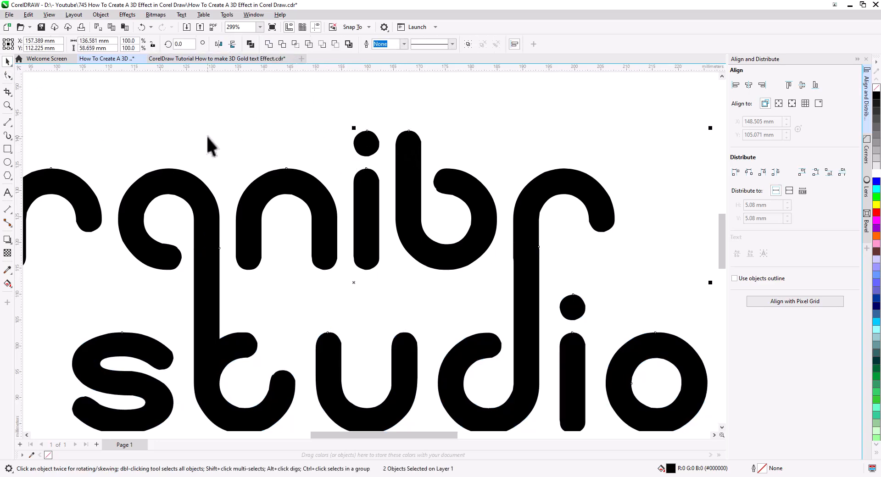
# Step: Delete the surplus nodes where the t joins the a and where the d joins the final r to smooth both stems
pyautogui.click(11, 78)
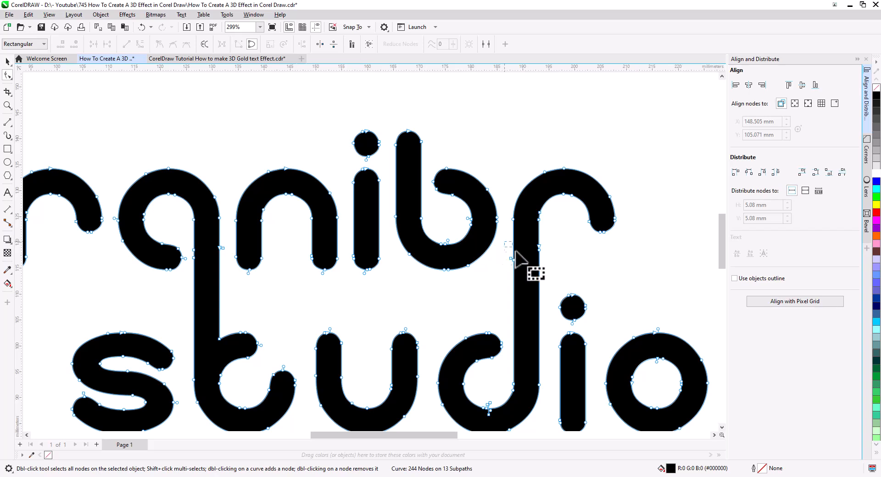
pyautogui.press('Delete')
pyautogui.moveTo(188, 242); pyautogui.dragTo(229, 285)
pyautogui.press('Delete')
pyautogui.scroll(-2, 270, 305)
pyautogui.moveTo(296, 318); pyautogui.dragTo(350, 322)
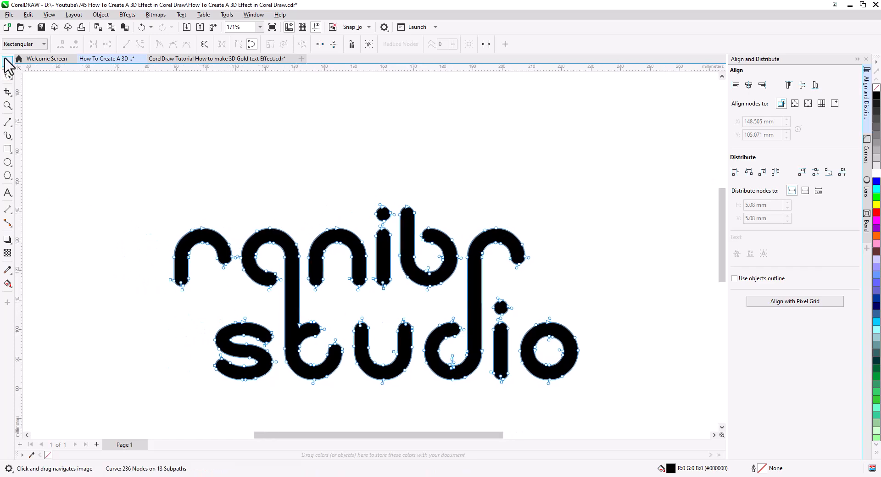
# Step: Fill the welded lettering with yellow (R:255 G:255 B:0)
pyautogui.click(8, 61)
pyautogui.click(200, 250)
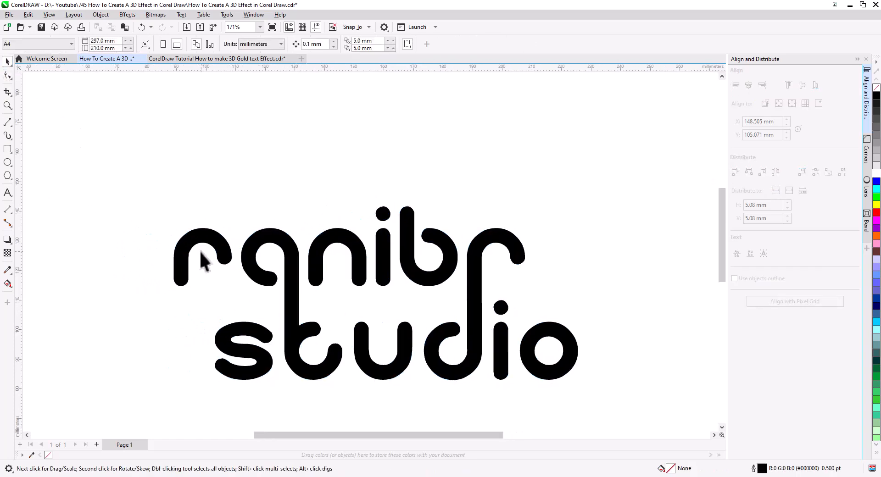
pyautogui.click(480, 344)
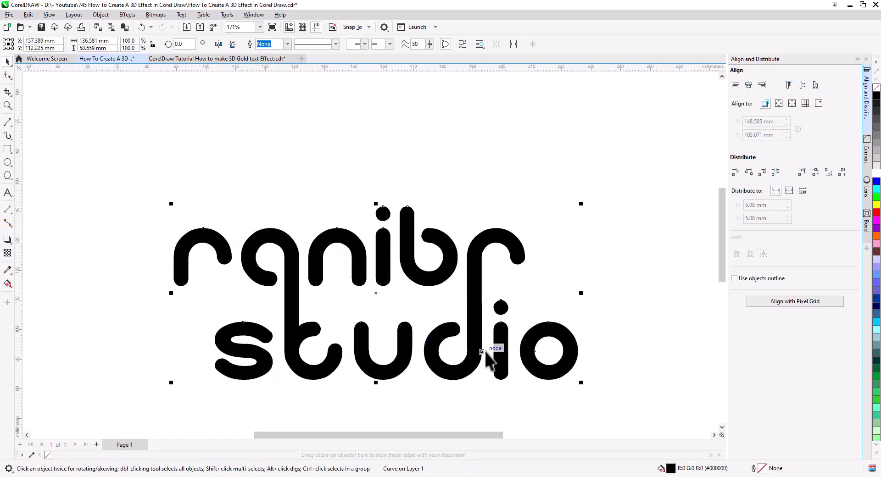
pyautogui.click(876, 205)
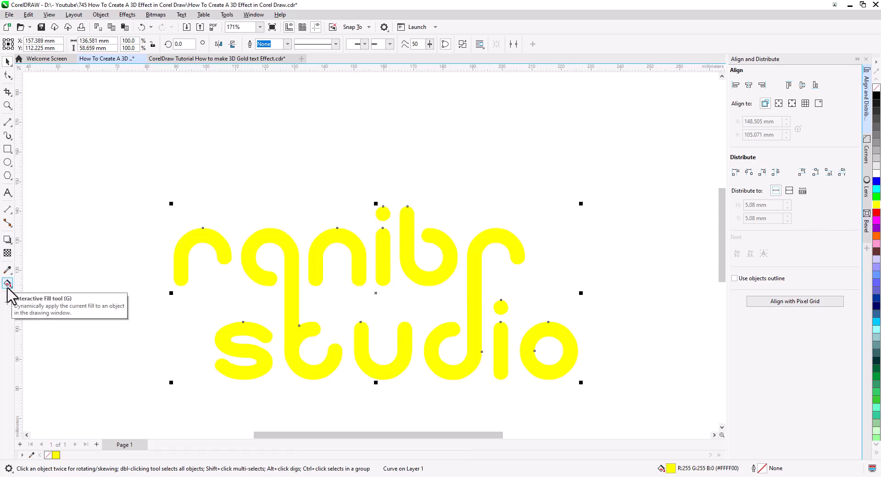
# Step: Add a one-step outside contour to the yellow lettering with an offset of 1.0 mm
pyautogui.click(8, 242)
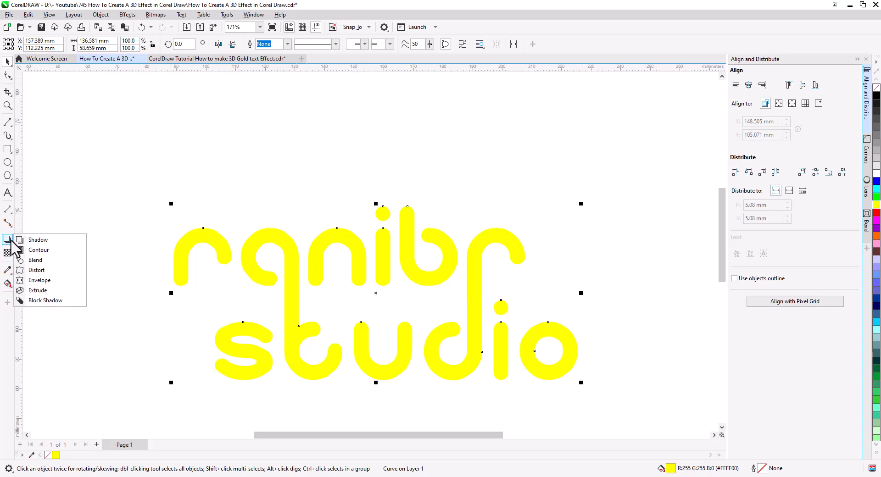
pyautogui.click(33, 252)
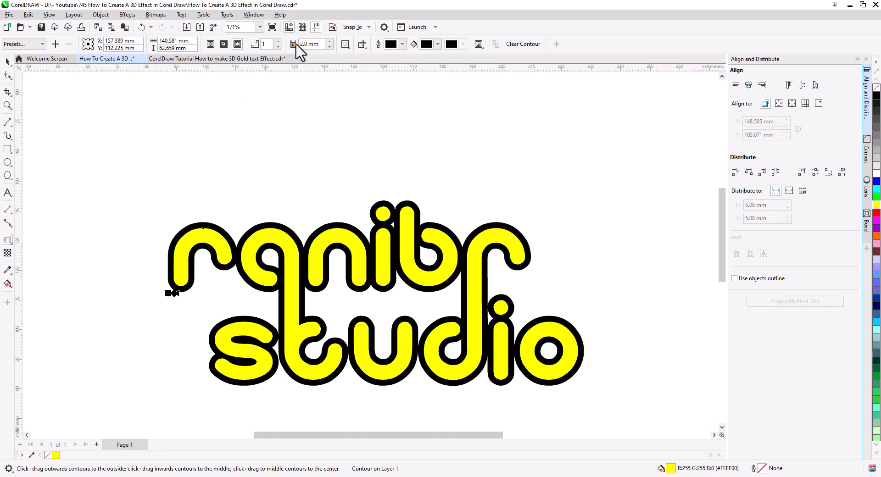
pyautogui.write('1')
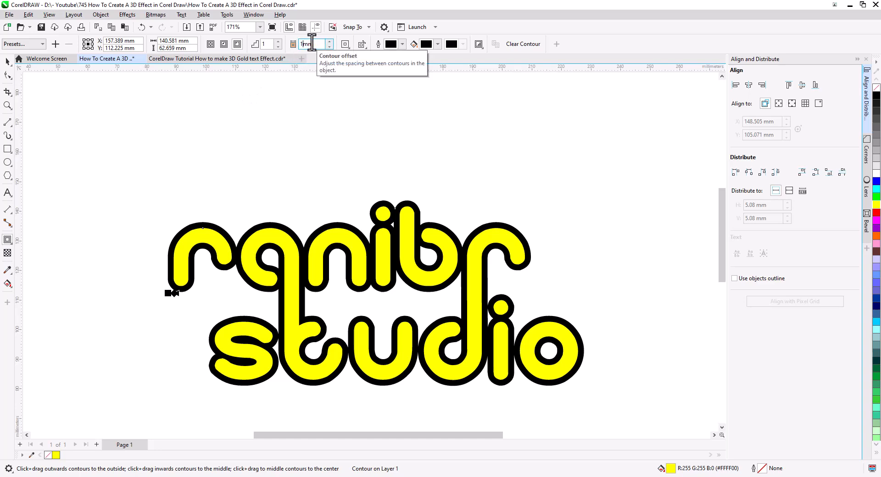
pyautogui.press('Return')
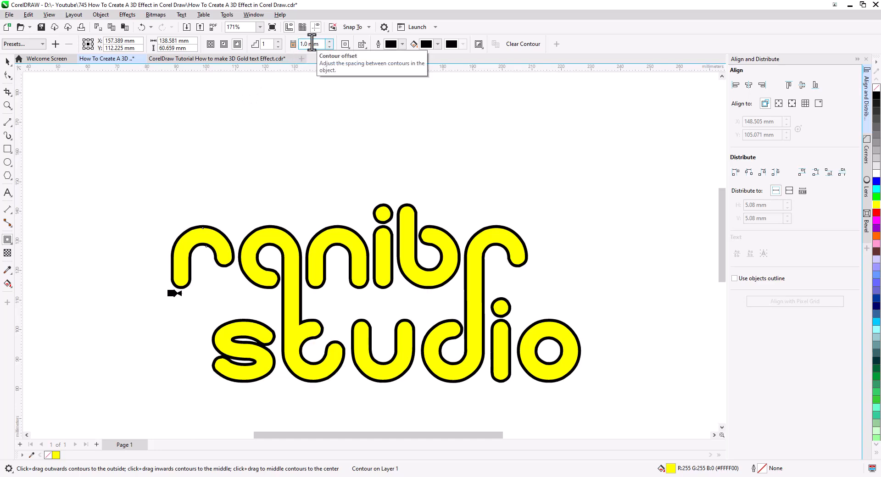
# Step: Set the contour's fill color to red with C 0, M 100, Y 100, K 0
pyautogui.click(439, 44)
pyautogui.click(466, 104)
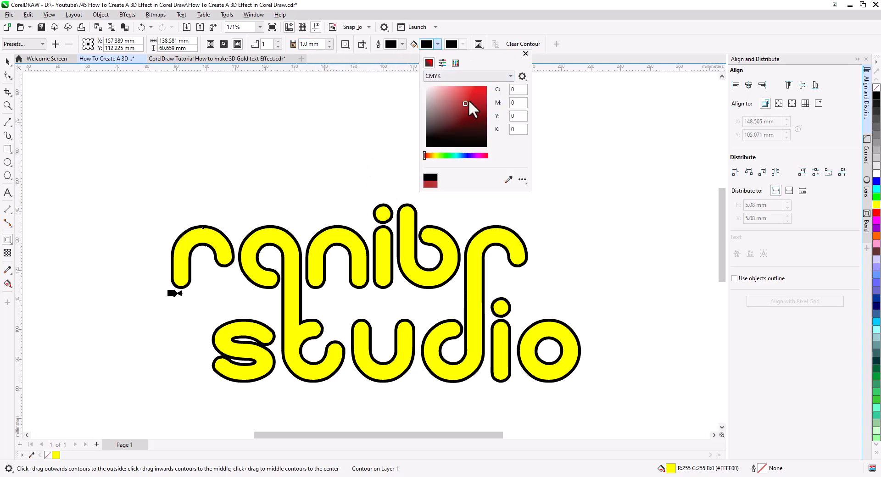
pyautogui.click(487, 87)
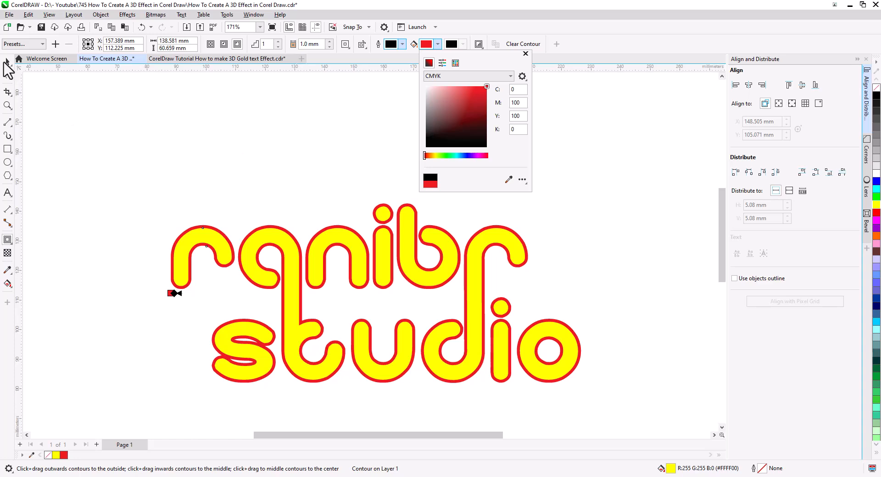
pyautogui.click(6, 63)
pyautogui.click(7, 61)
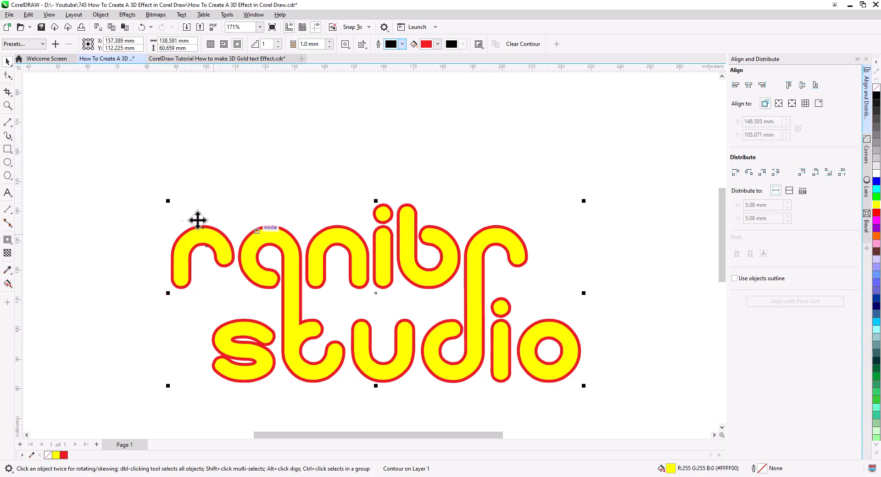
# Step: Add perspective to the contoured lettering and pull its two right corners inward so the lettering narrows toward the right
pyautogui.click(127, 143)
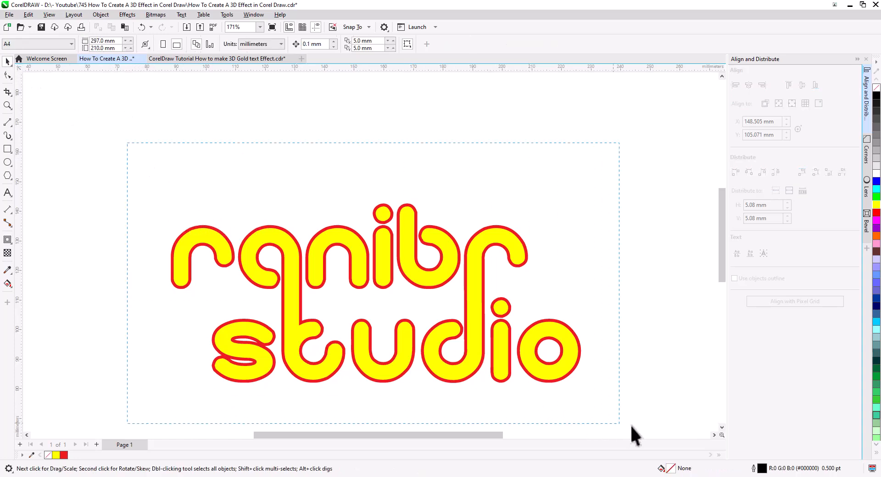
pyautogui.moveTo(620, 423); pyautogui.dragTo(620, 426)
pyautogui.moveTo(560, 387); pyautogui.dragTo(577, 372)
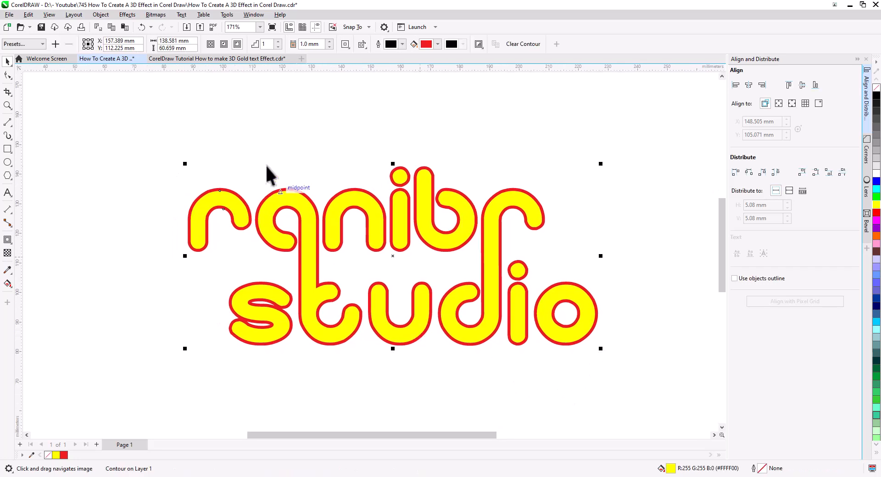
pyautogui.click(101, 14)
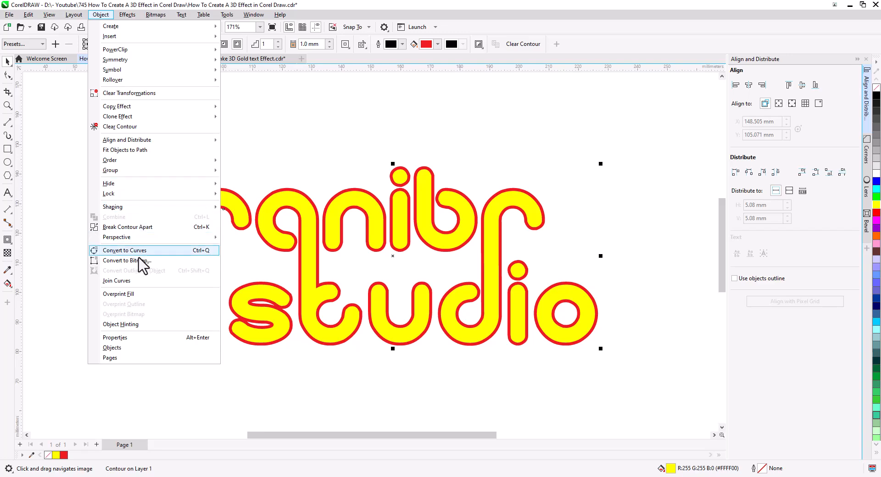
pyautogui.moveTo(142, 237)
pyautogui.click(252, 238)
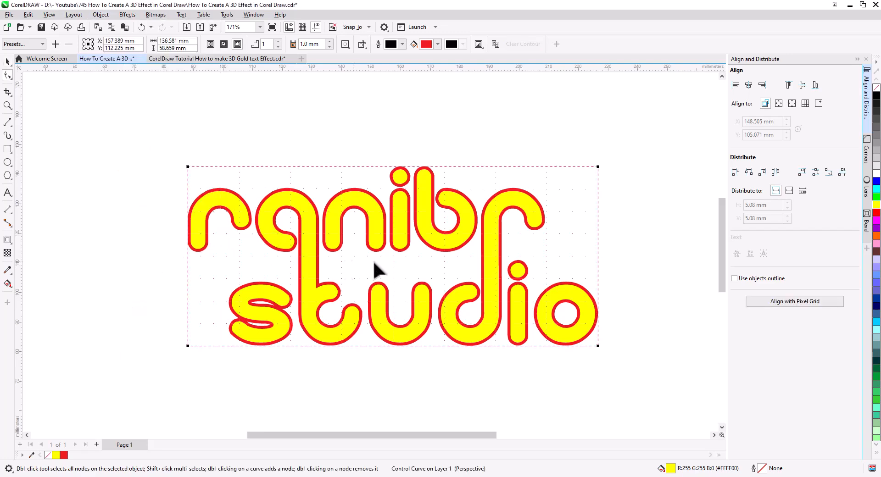
pyautogui.moveTo(599, 166); pyautogui.dragTo(556, 198)
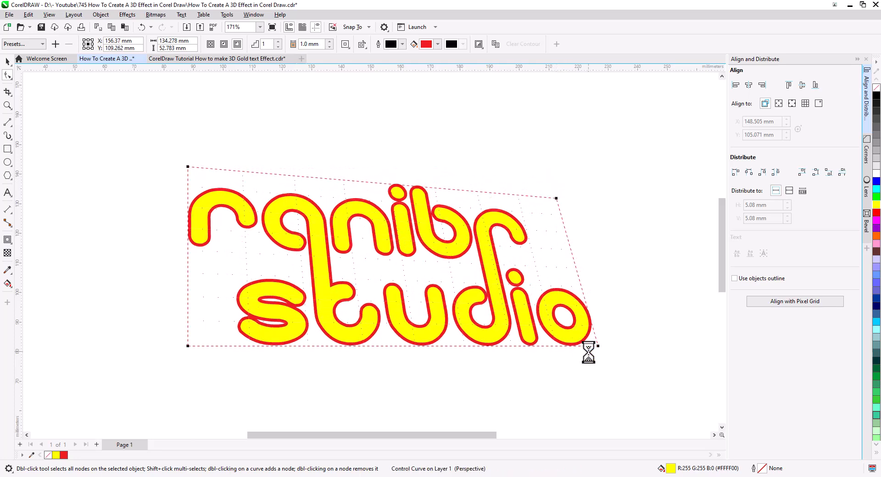
pyautogui.moveTo(597, 348); pyautogui.dragTo(586, 298)
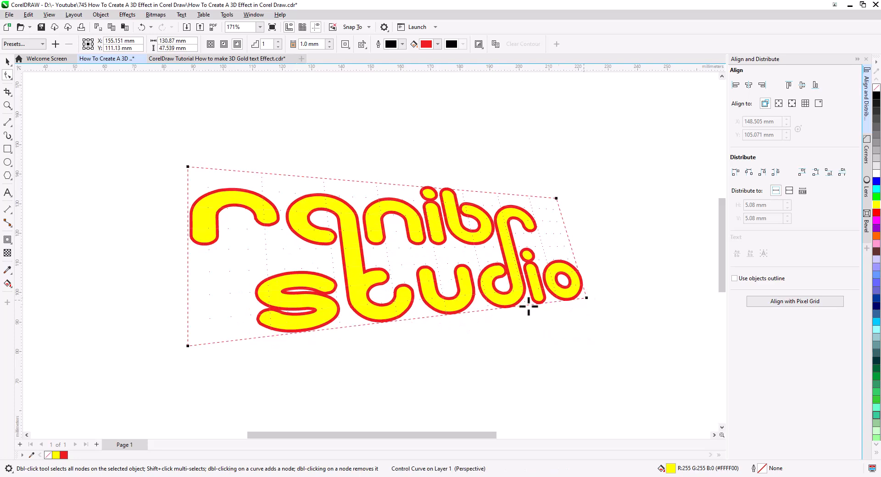
# Step: Slant the perspective by moving the bottom-left corner right, the top-right corner left and the bottom-right corner outward
pyautogui.moveTo(188, 347); pyautogui.dragTo(240, 334)
pyautogui.moveTo(556, 198); pyautogui.dragTo(531, 195)
pyautogui.moveTo(588, 300); pyautogui.dragTo(603, 288)
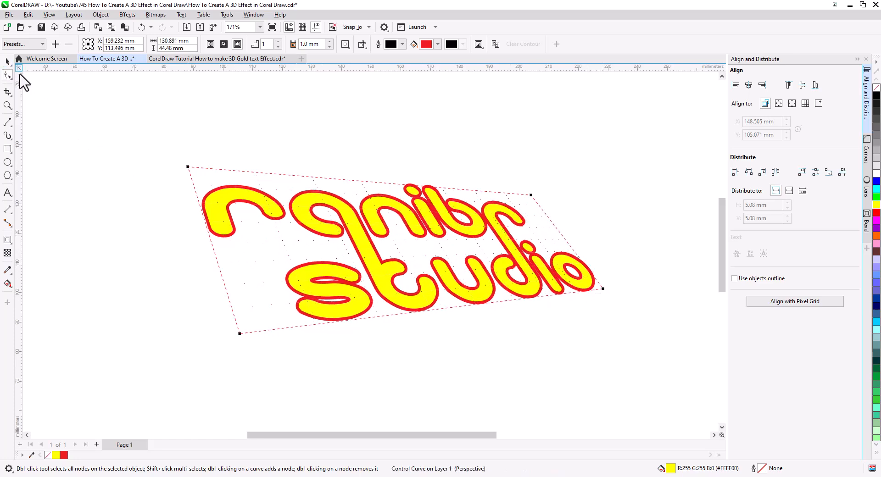
# Step: Break the red contour apart from the yellow lettering and clear the selection
pyautogui.click(7, 62)
pyautogui.moveTo(142, 237); pyautogui.dragTo(176, 226)
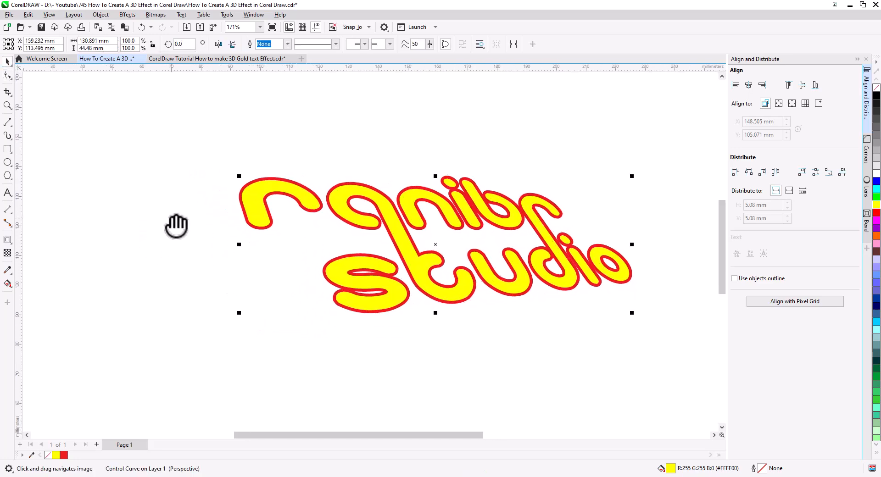
pyautogui.scroll(-1, 176, 226)
pyautogui.rightClick(361, 296)
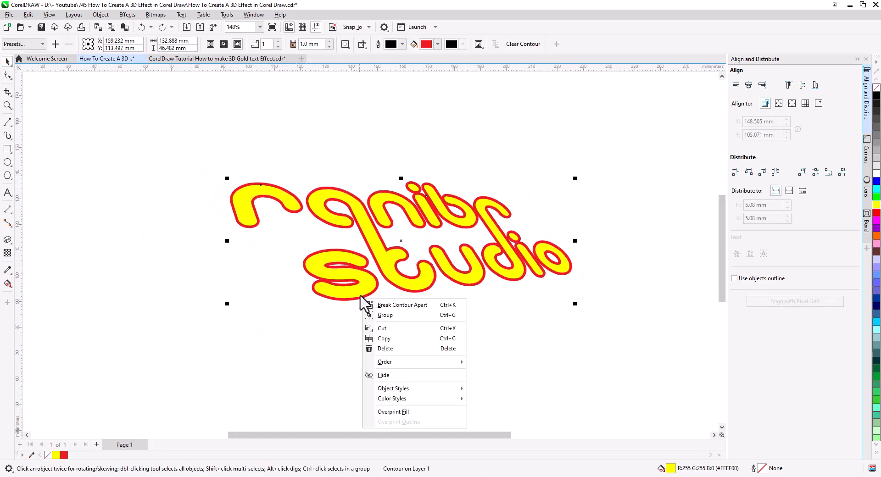
pyautogui.click(402, 306)
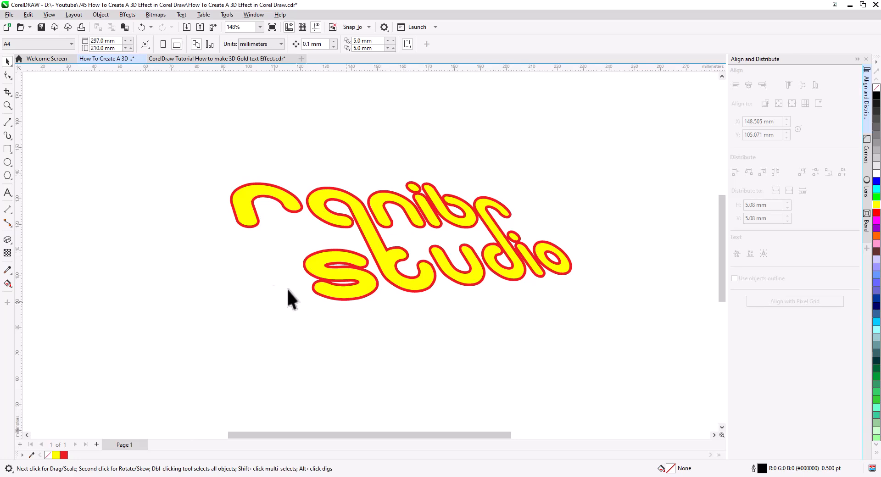
# Step: Extrude the red contour shape down and to the left, with the vanishing point about -44 mm, -32 mm and a depth of 31
pyautogui.click(8, 240)
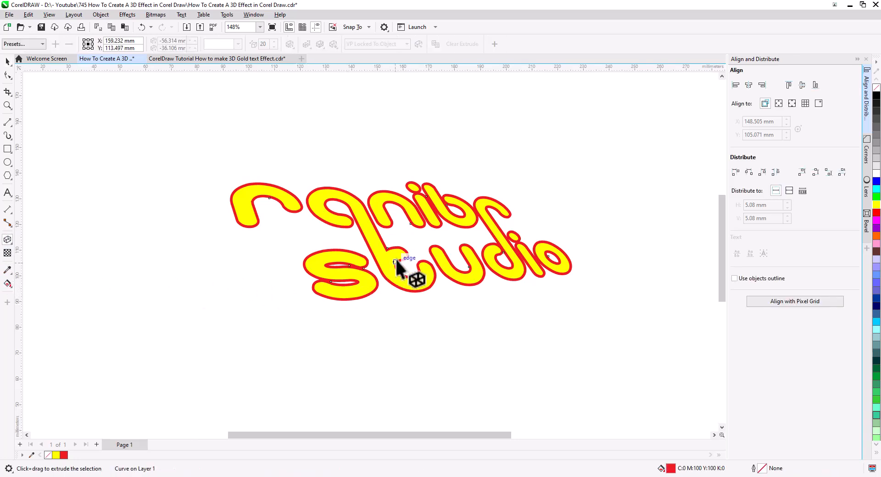
pyautogui.moveTo(335, 299); pyautogui.dragTo(262, 347)
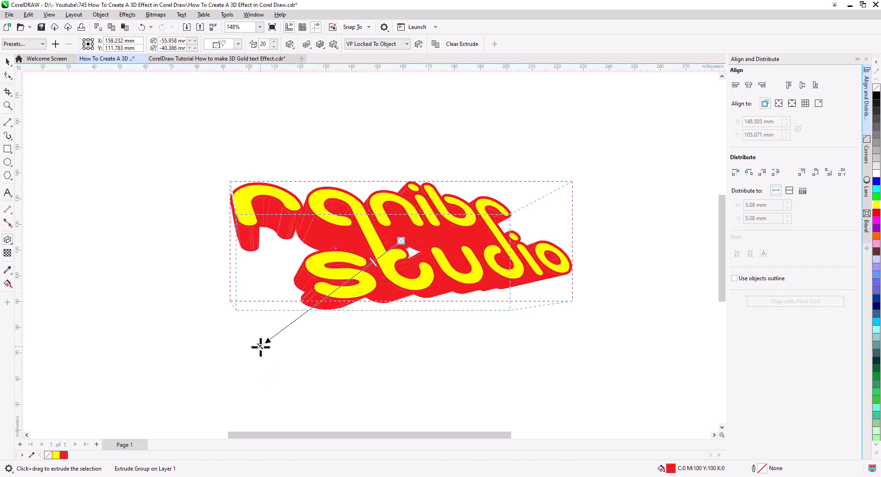
pyautogui.scroll(1, 308, 338)
pyautogui.moveTo(273, 393); pyautogui.dragTo(307, 363)
pyautogui.moveTo(421, 287)
pyautogui.mouseDown()
pyautogui.moveTo(406, 298)
pyautogui.moveTo(411, 292)
pyautogui.mouseUp()
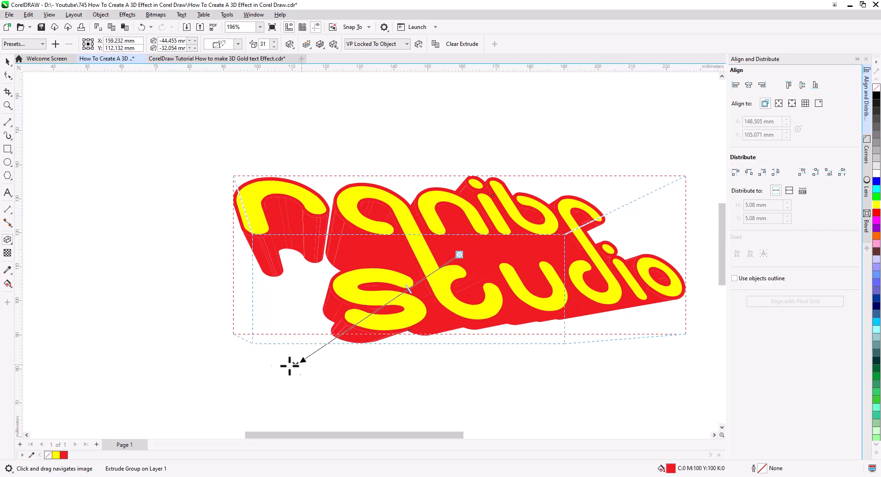
# Step: Move the red extrusion's vanishing point farther to the left and make the extrusion shallower
pyautogui.moveTo(307, 363); pyautogui.dragTo(241, 365)
pyautogui.moveTo(391, 289); pyautogui.dragTo(429, 274)
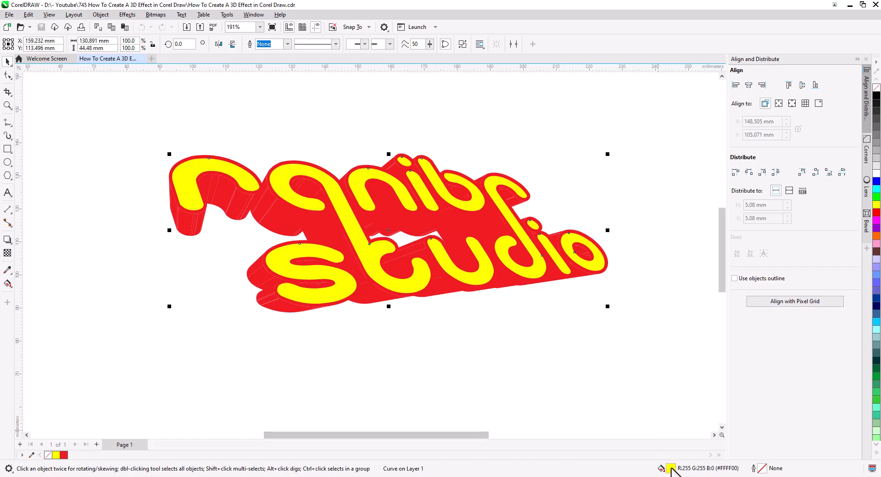
# Step: Replace the lettering's uniform yellow fill with the preset fountain fill named gold
pyautogui.doubleClick(671, 468)
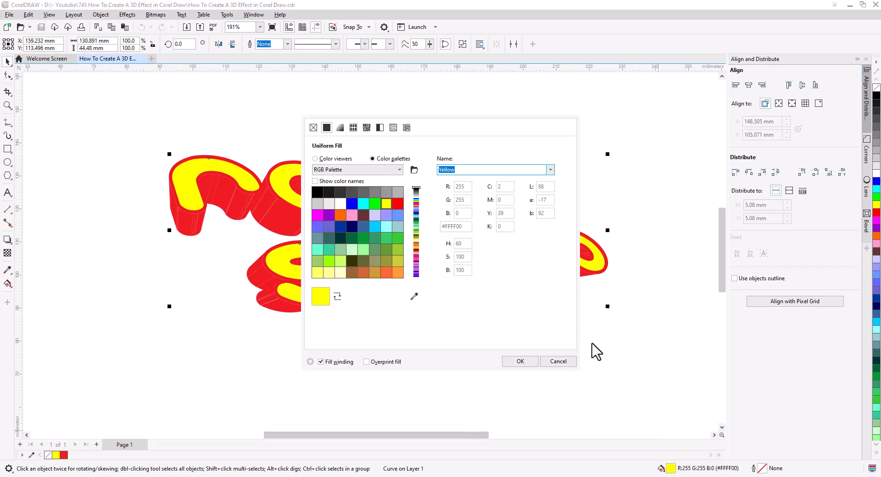
pyautogui.click(340, 128)
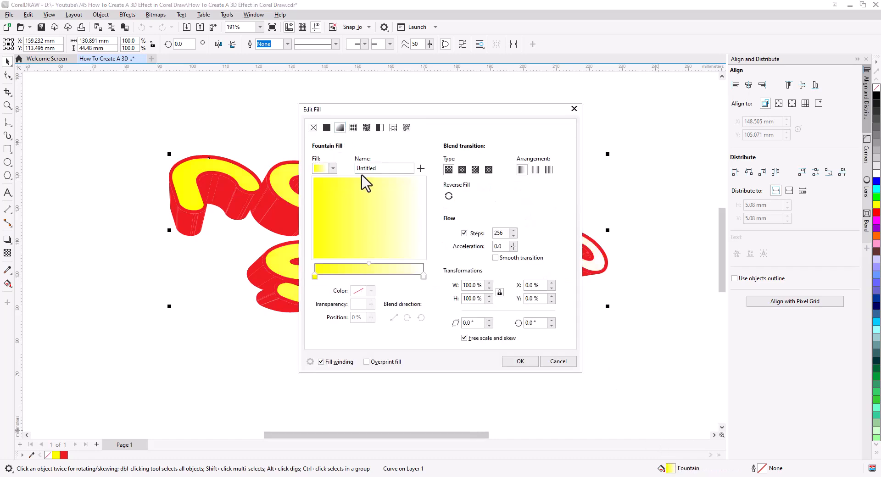
pyautogui.click(334, 169)
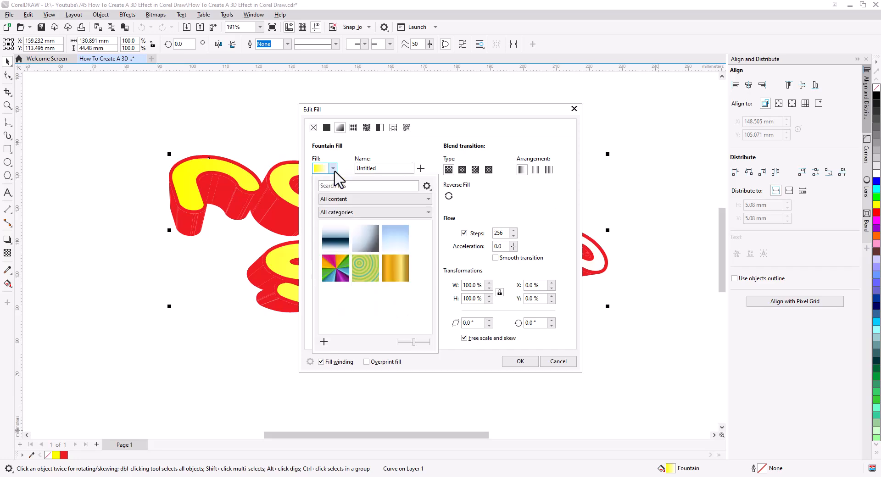
pyautogui.click(396, 269)
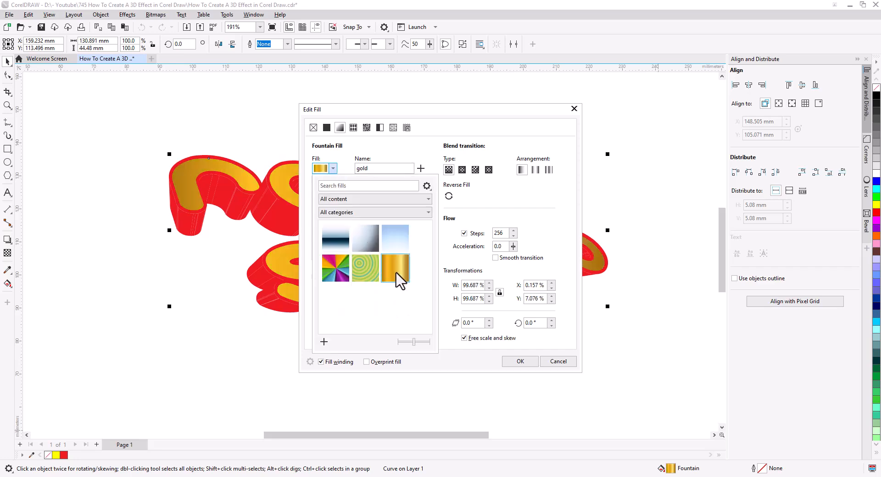
pyautogui.click(516, 363)
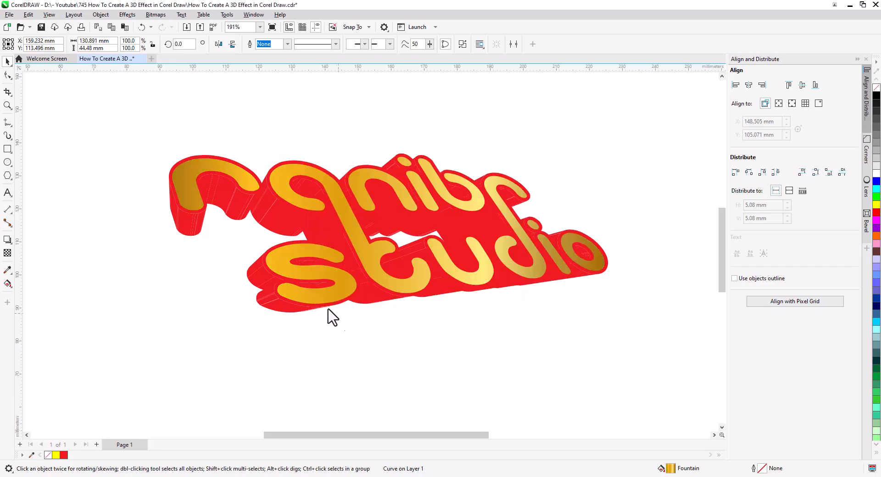
# Step: Redirect the gold gradient with the Interactive Fill tool from the bottom of "studio" up to the top of "ranibr", and tilt its skew handle along the lower edge
pyautogui.click(7, 283)
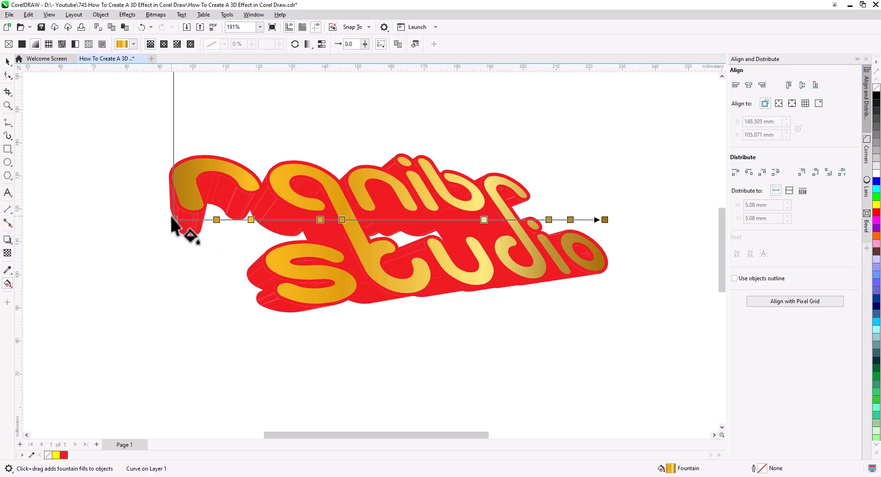
pyautogui.moveTo(173, 220); pyautogui.dragTo(409, 295)
pyautogui.moveTo(605, 220); pyautogui.dragTo(370, 170)
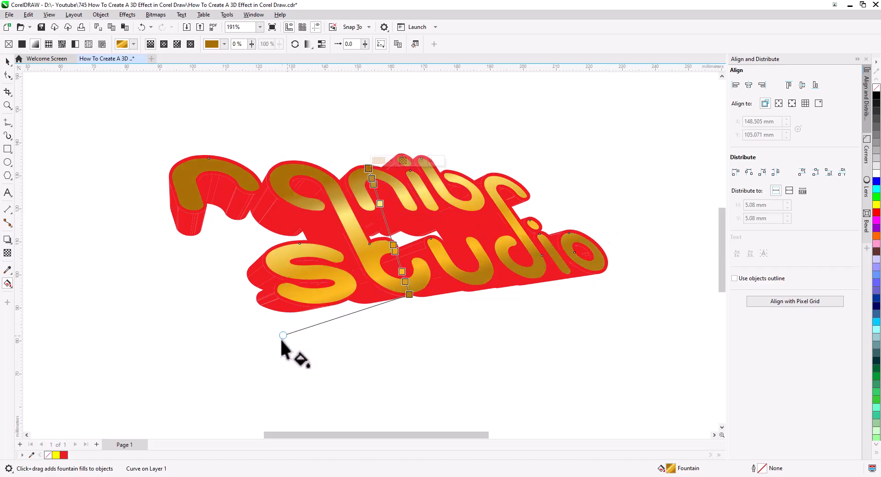
pyautogui.moveTo(283, 336); pyautogui.dragTo(281, 311)
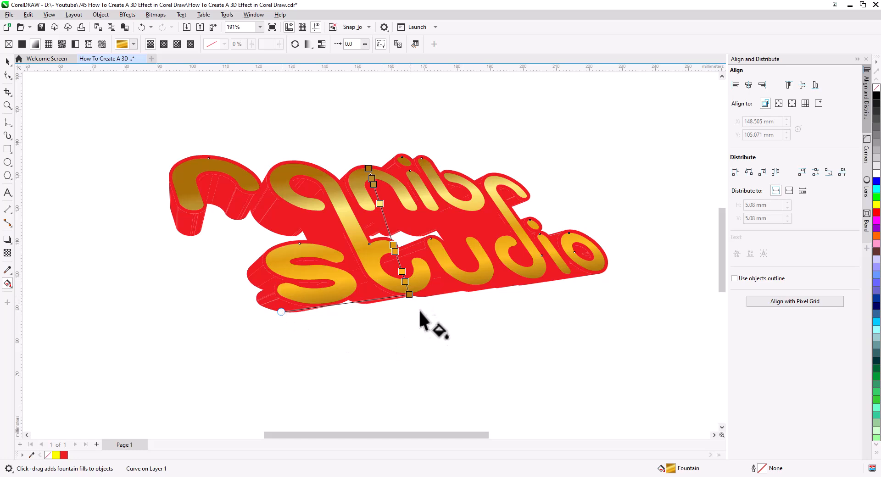
# Step: Stretch the gold gradient so it starts well below the lettering and ends just above it, and clear the selection
pyautogui.moveTo(409, 294); pyautogui.dragTo(426, 330)
pyautogui.moveTo(369, 168); pyautogui.dragTo(358, 139)
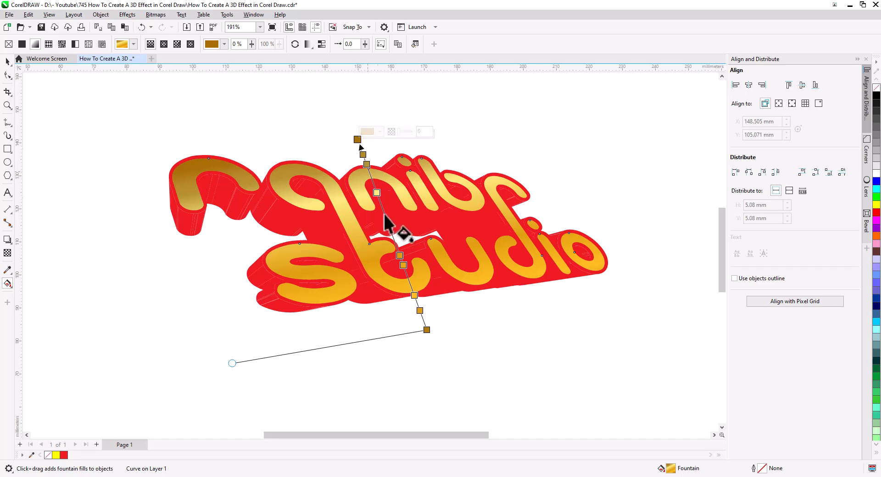
pyautogui.moveTo(427, 330); pyautogui.dragTo(456, 393)
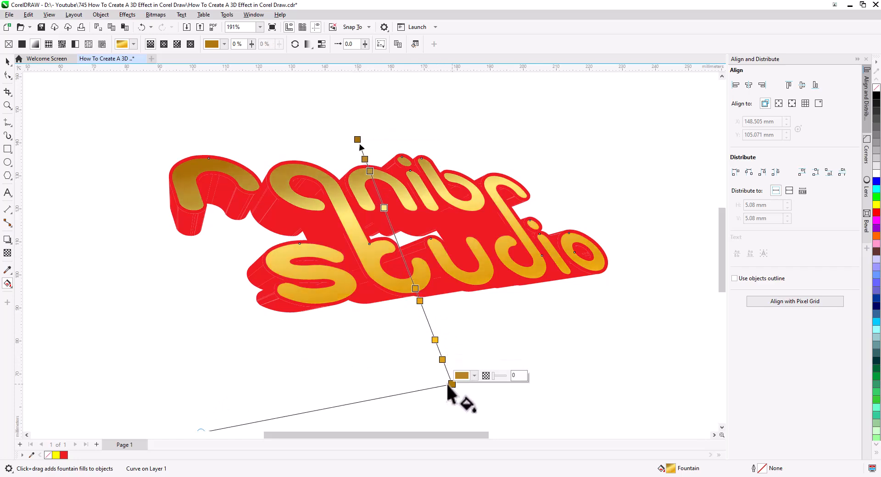
pyautogui.click(8, 61)
pyautogui.click(147, 281)
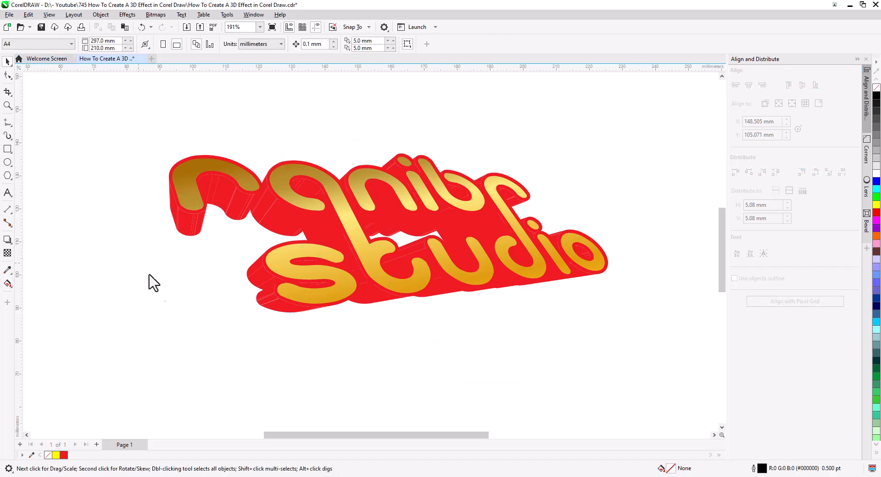
# Step: Give the red contour shape a linear fountain fill and set its end colour to pure red, #FF0000
pyautogui.click(329, 306)
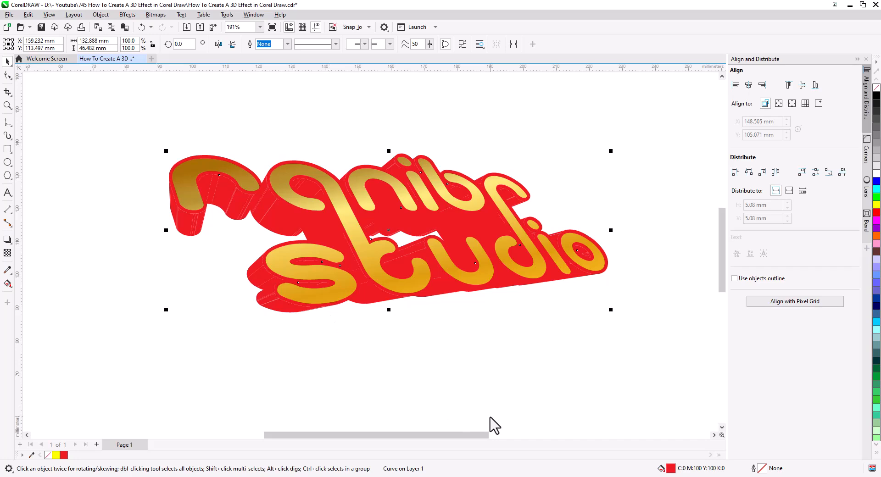
pyautogui.doubleClick(671, 468)
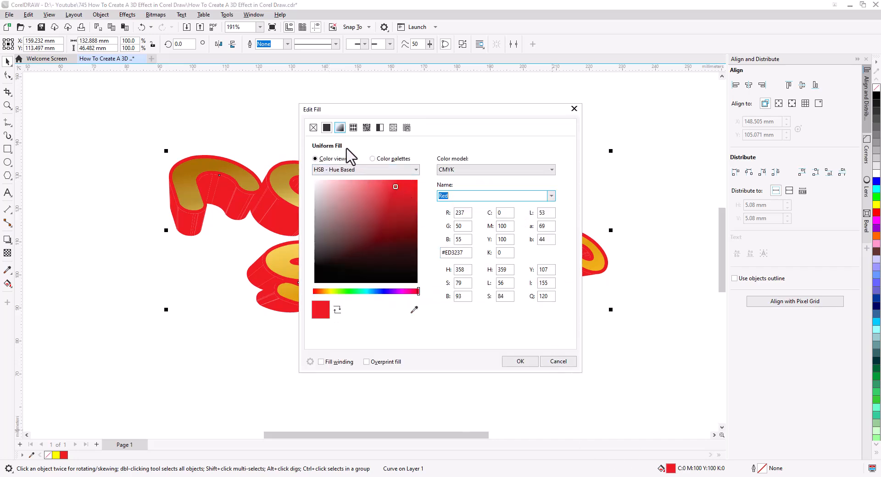
pyautogui.click(340, 128)
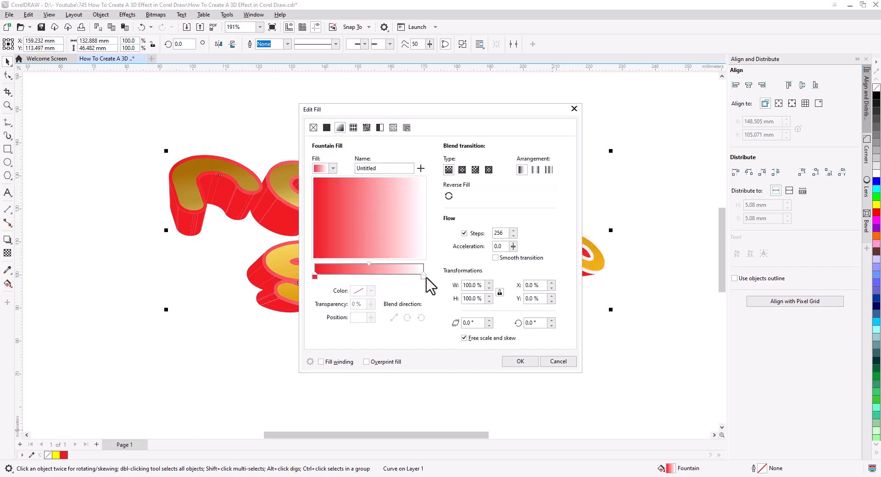
pyautogui.click(423, 276)
pyautogui.click(371, 291)
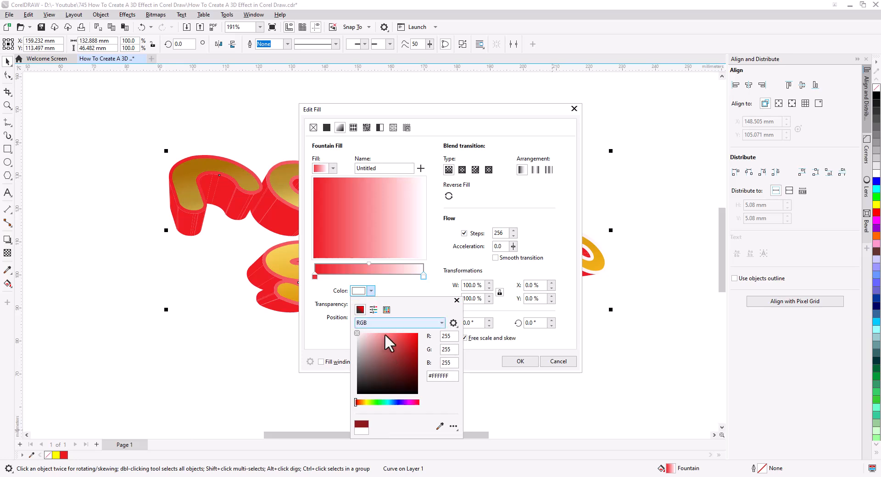
pyautogui.write('255')
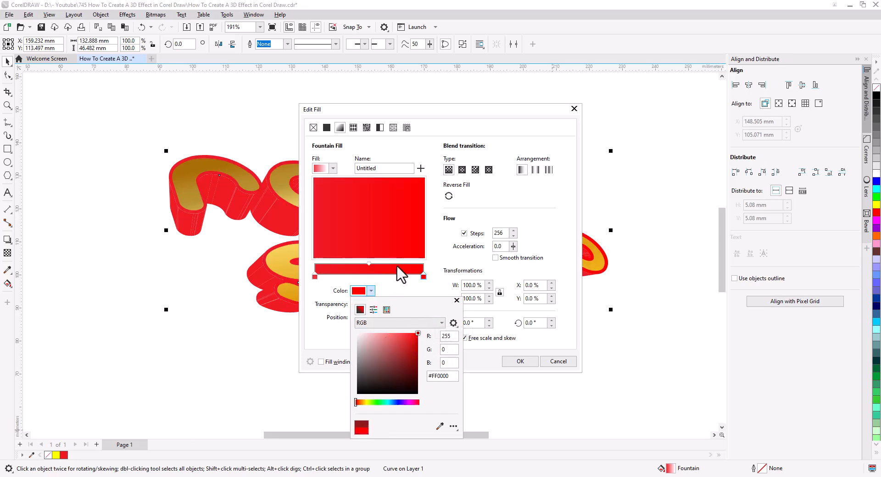
pyautogui.click(369, 274)
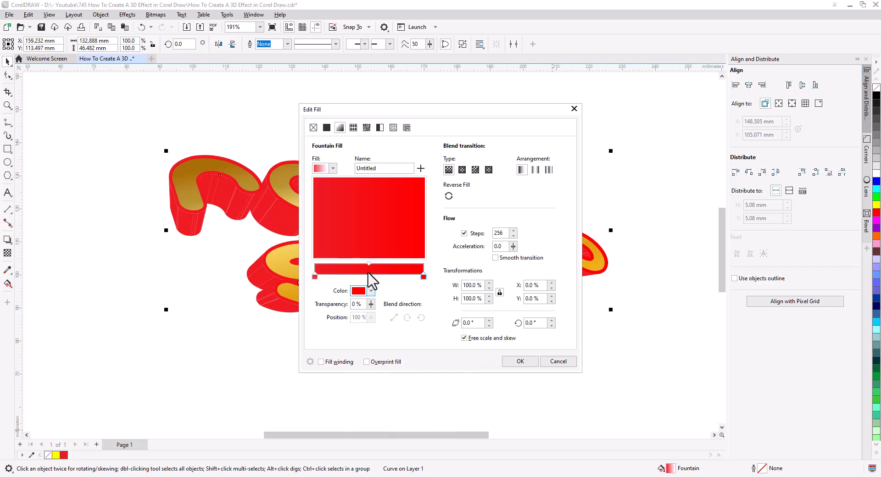
# Step: Add a red colour stop at 49% and a dark red #A30207 stop to its right, and copy that dark red's hex code
pyautogui.click(368, 277)
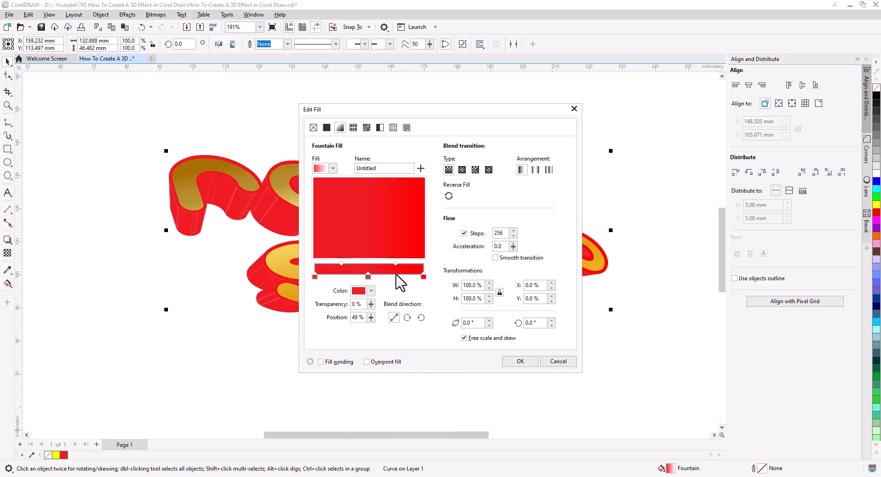
pyautogui.doubleClick(393, 275)
pyautogui.click(371, 291)
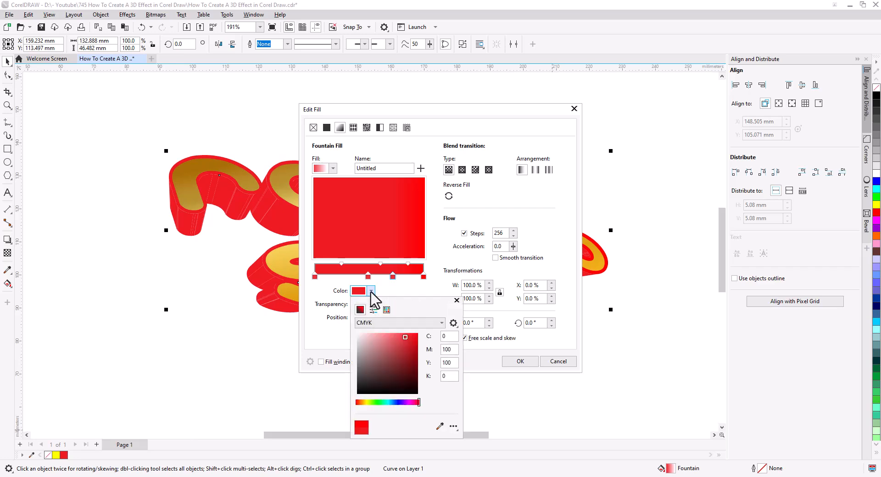
pyautogui.click(377, 322)
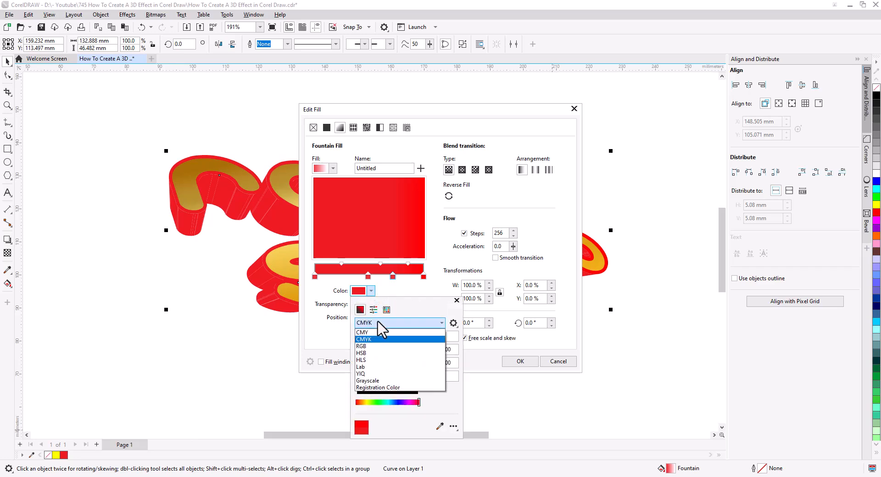
pyautogui.click(380, 347)
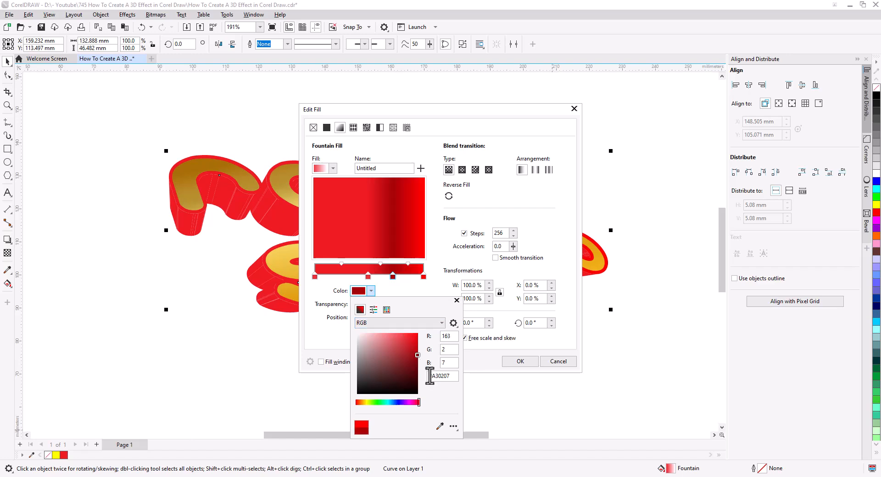
pyautogui.doubleClick(436, 377)
pyautogui.rightClick(436, 376)
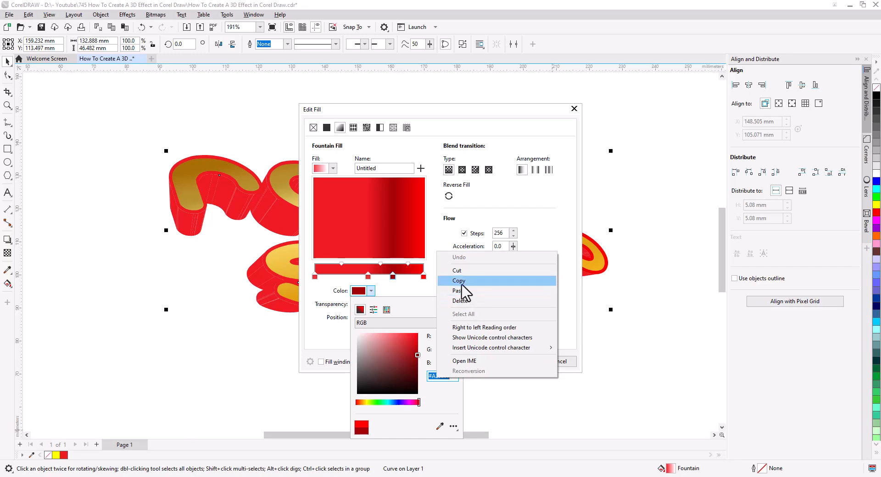
pyautogui.click(462, 283)
# Step: Add a colour stop at 23% in the red gradient and paste the dark red #A30207 as its colour
pyautogui.click(341, 276)
pyautogui.doubleClick(339, 274)
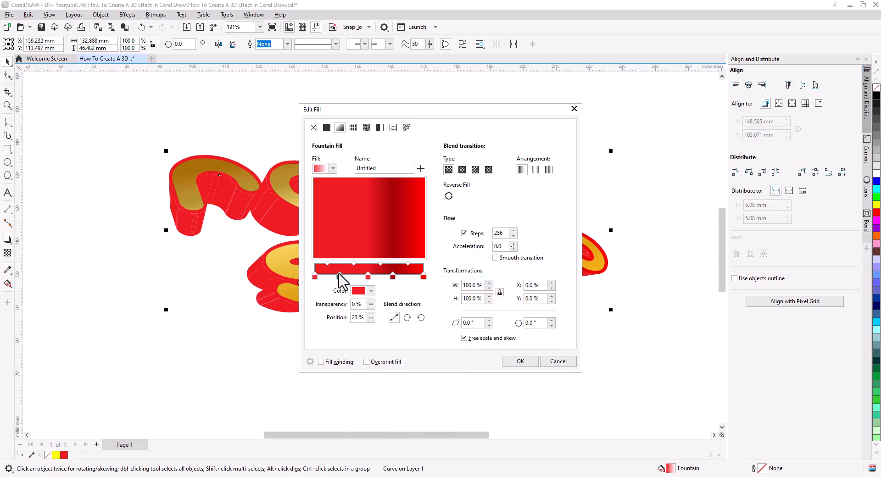
pyautogui.click(371, 291)
pyautogui.click(398, 323)
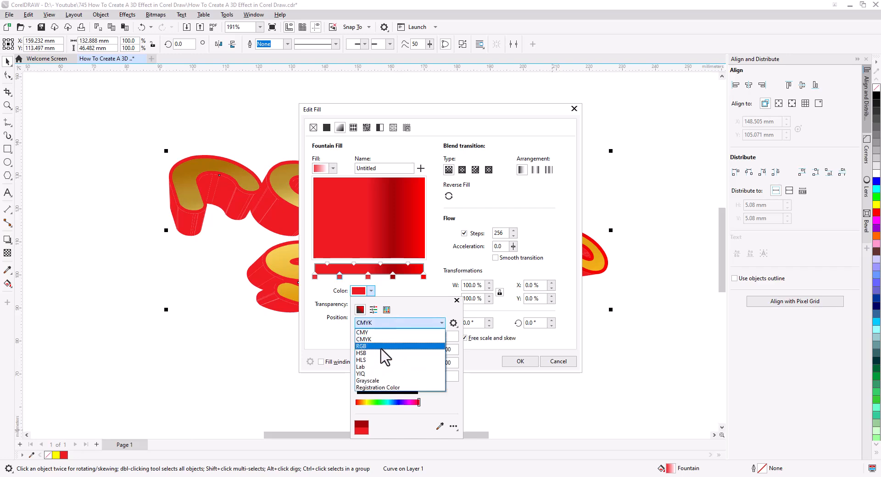
pyautogui.click(381, 346)
pyautogui.rightClick(431, 376)
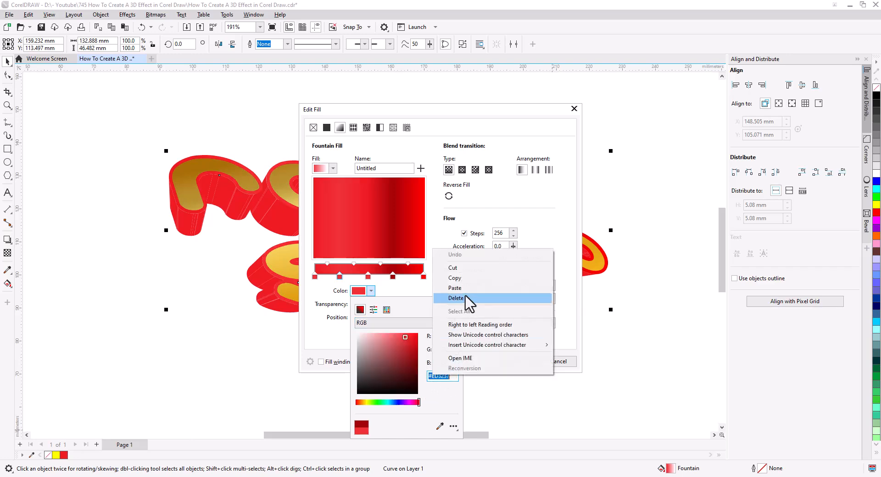
pyautogui.click(523, 297)
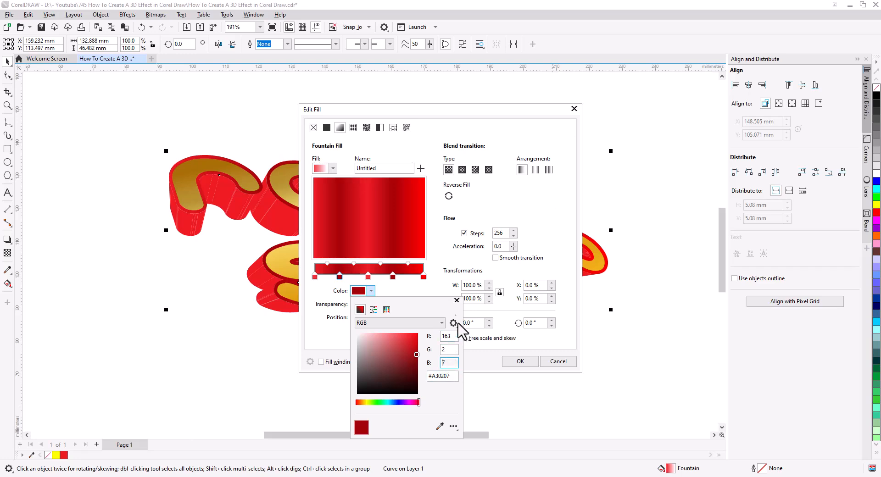
pyautogui.click(440, 239)
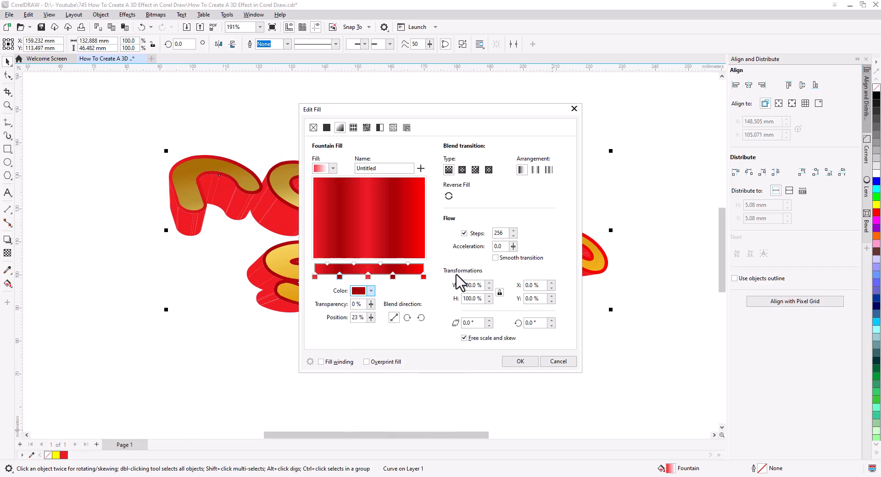
# Step: Rotate the contour's red gradient to -30° and apply the fill
pyautogui.doubleClick(552, 326)
pyautogui.doubleClick(552, 325)
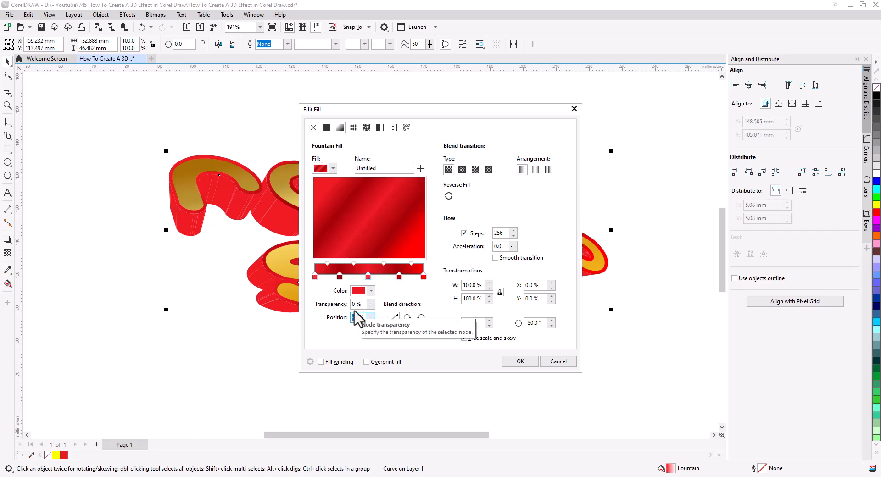
pyautogui.press('Return')
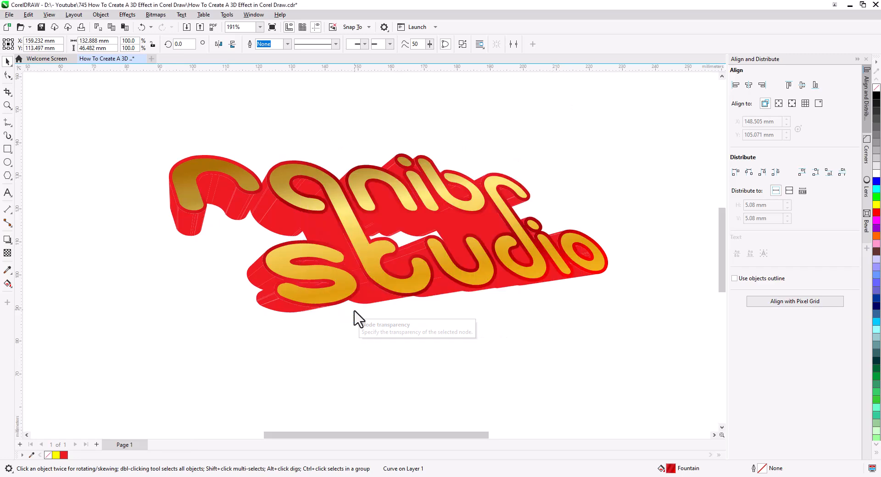
# Step: Spread the two dark red stops of the contour's gradient outward, the right one to 87%, and apply the fill
pyautogui.doubleClick(672, 469)
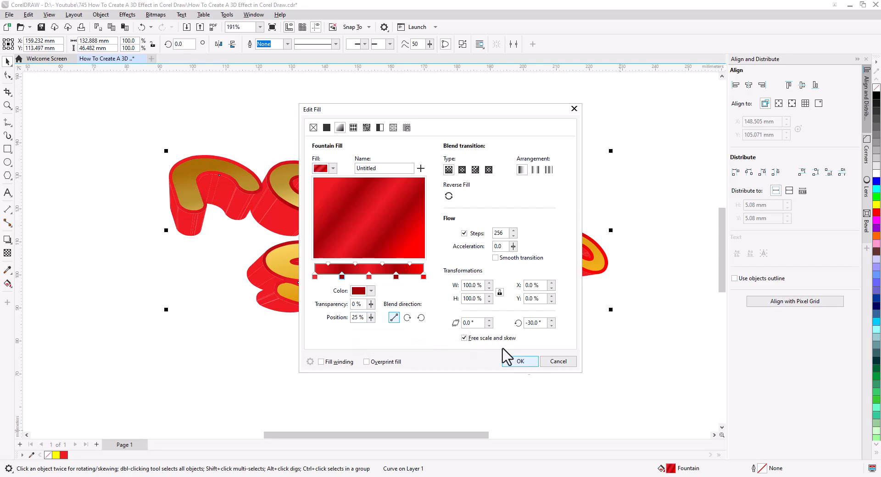
pyautogui.moveTo(395, 275); pyautogui.dragTo(404, 275)
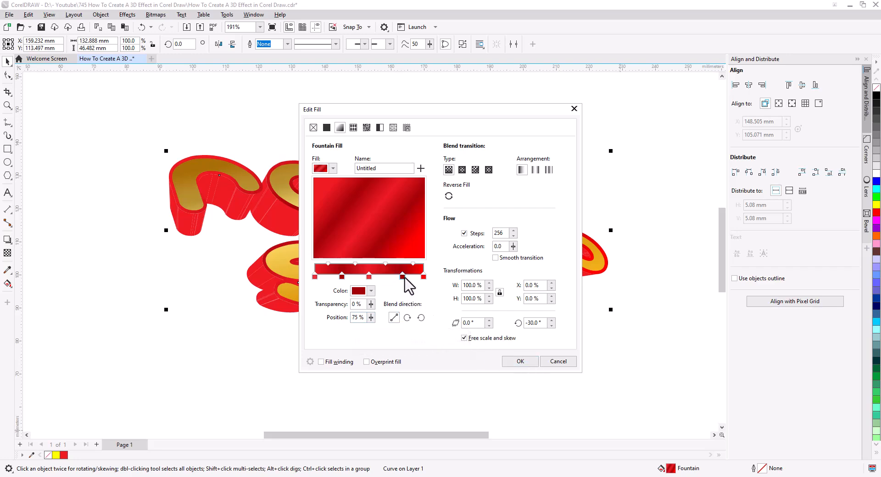
pyautogui.moveTo(342, 278); pyautogui.dragTo(330, 279)
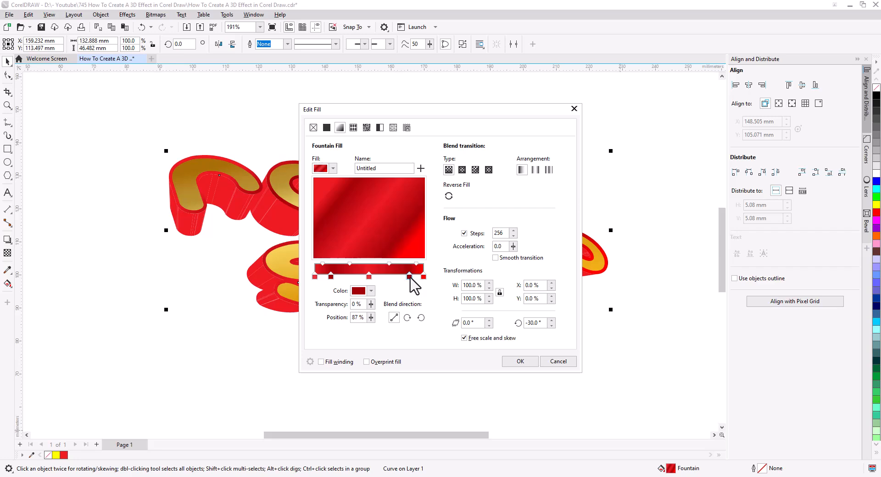
pyautogui.click(520, 362)
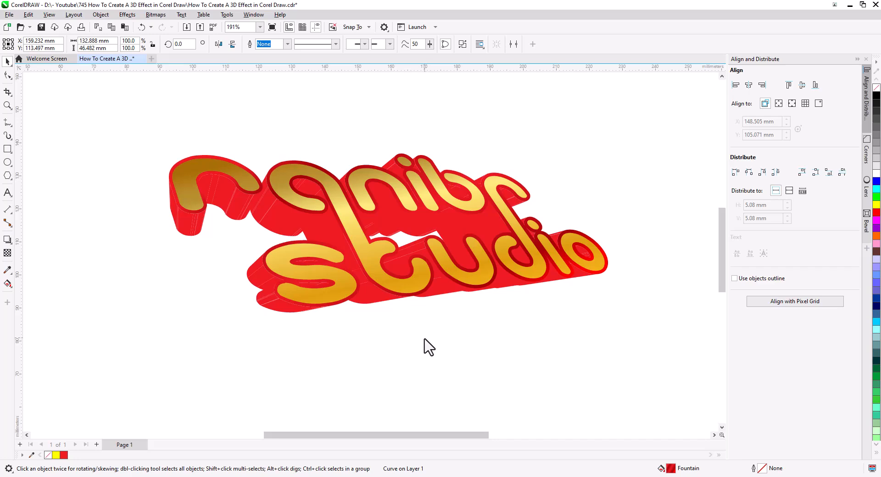
# Step: Extend the contour's red gradient across the whole lettering, from the upper-left edge of the first "r" to just below the final "o"
pyautogui.click(7, 284)
pyautogui.moveTo(579, 269); pyautogui.dragTo(599, 287)
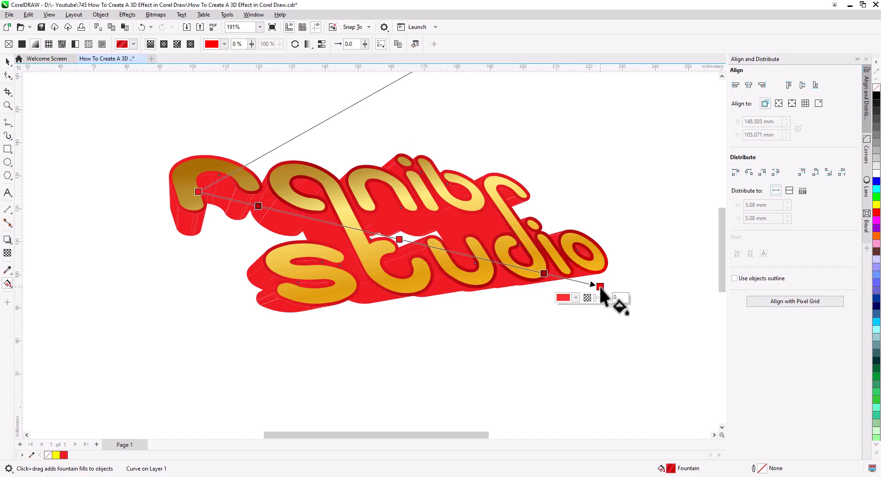
pyautogui.moveTo(198, 192); pyautogui.dragTo(177, 163)
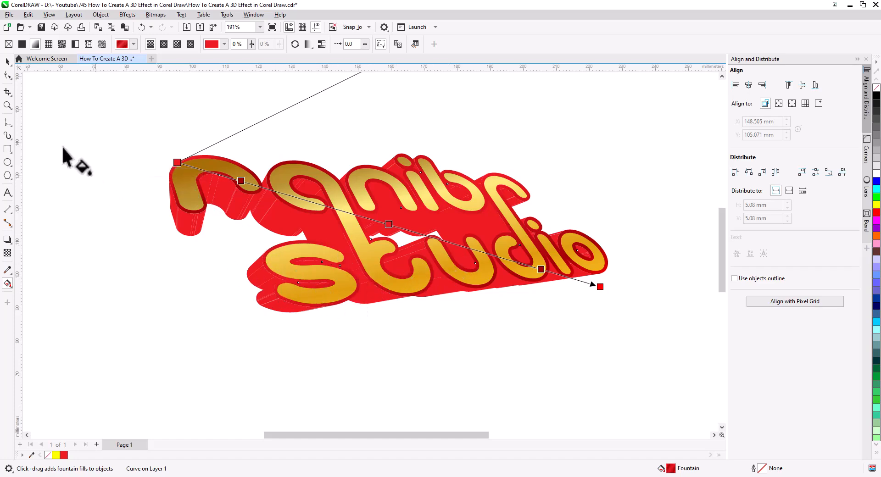
pyautogui.click(8, 61)
# Step: Give the red extrusion group a black outline of Hairline width
pyautogui.scroll(-1, 309, 370)
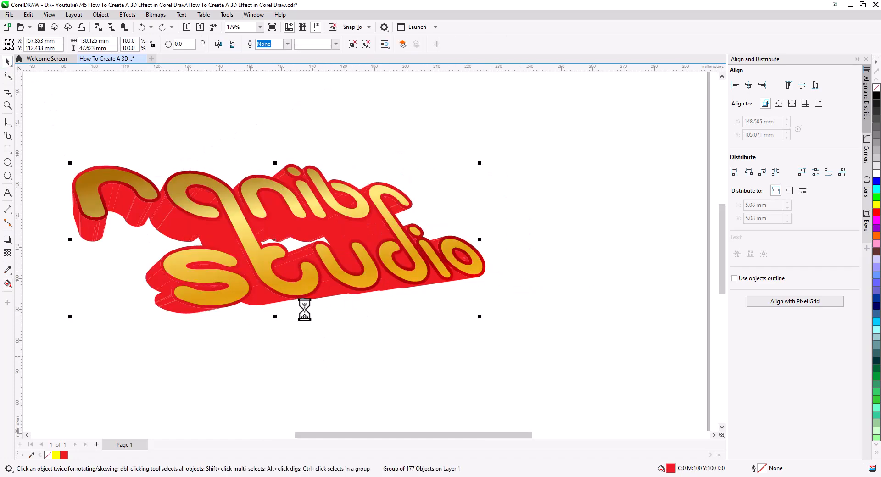
pyautogui.scroll(2, 287, 257)
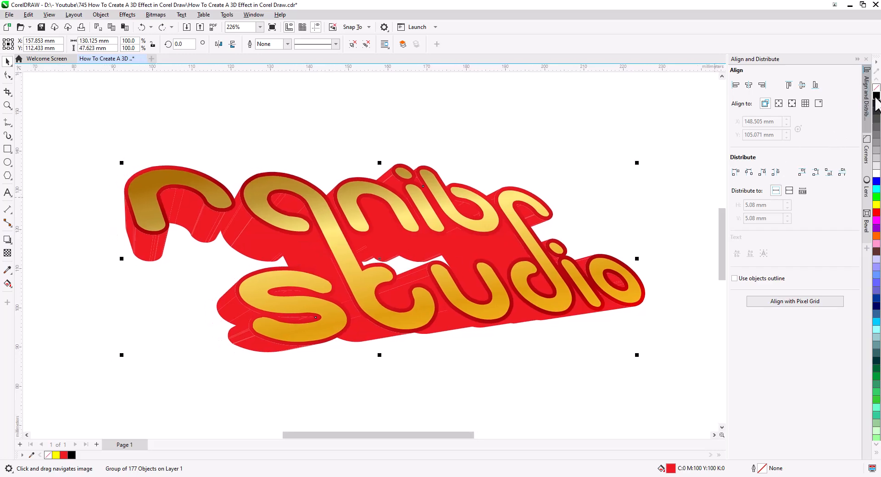
pyautogui.click(287, 44)
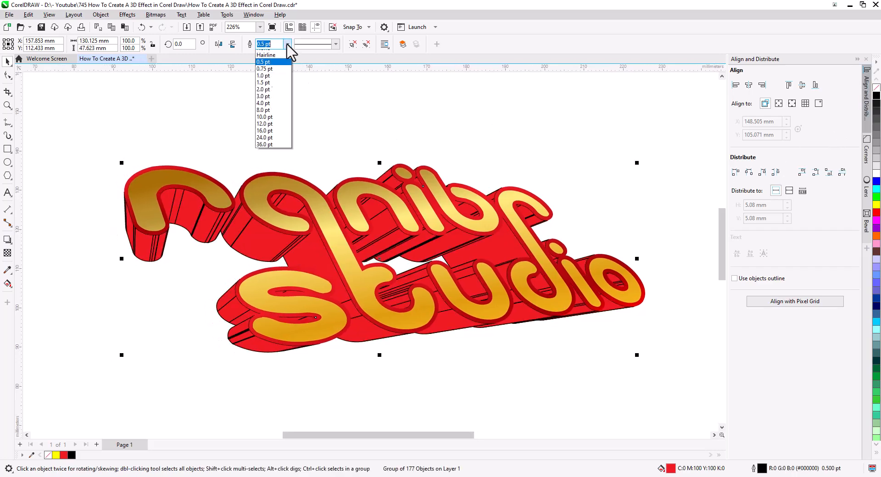
pyautogui.click(282, 61)
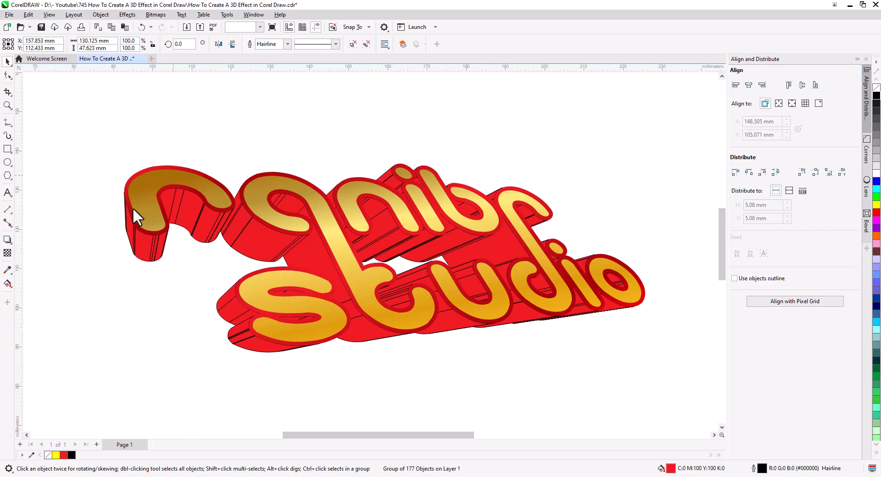
# Step: Select the extrusion group and ungroup it into separate pieces
pyautogui.scroll(5, 137, 206)
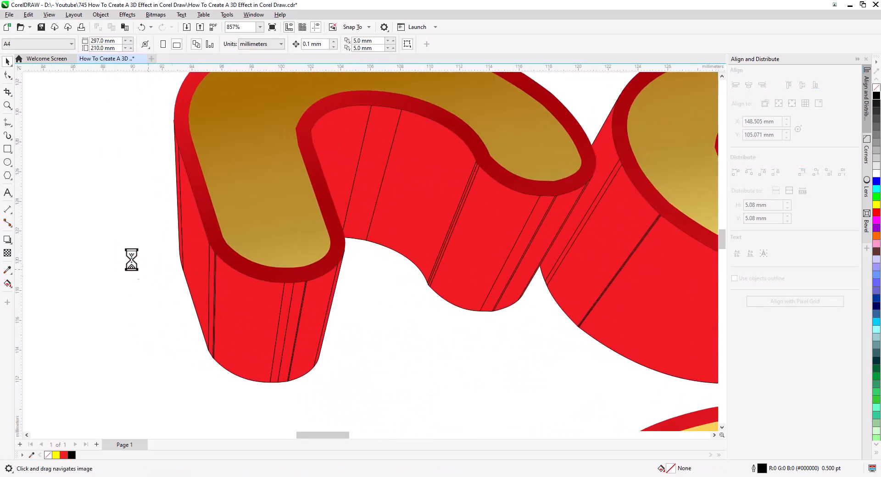
pyautogui.moveTo(122, 87); pyautogui.dragTo(236, 401)
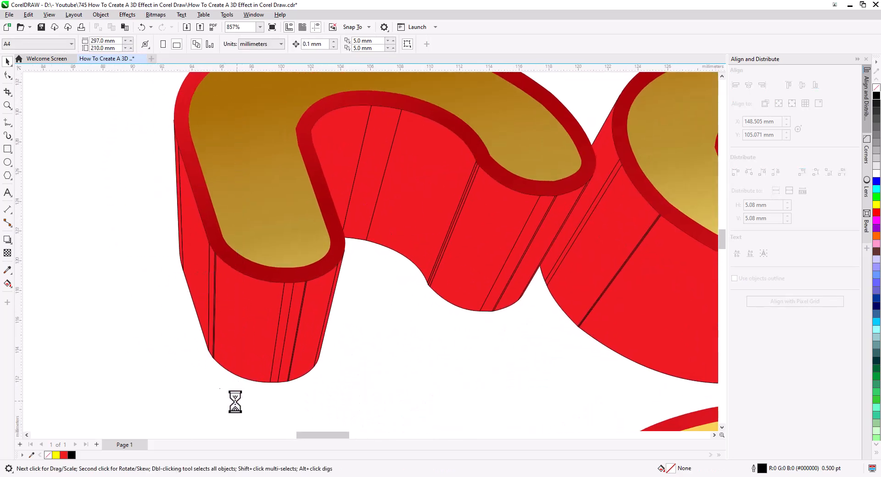
pyautogui.click(206, 304)
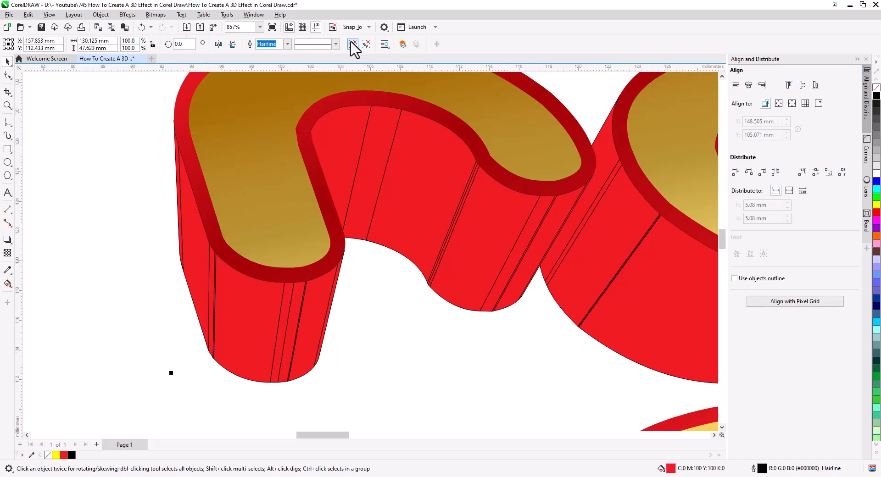
pyautogui.hotkey('ctrl', 'u')
# Step: Weld all the extrusion pieces beneath the left stem of the first "r" into one shape
pyautogui.click(107, 190)
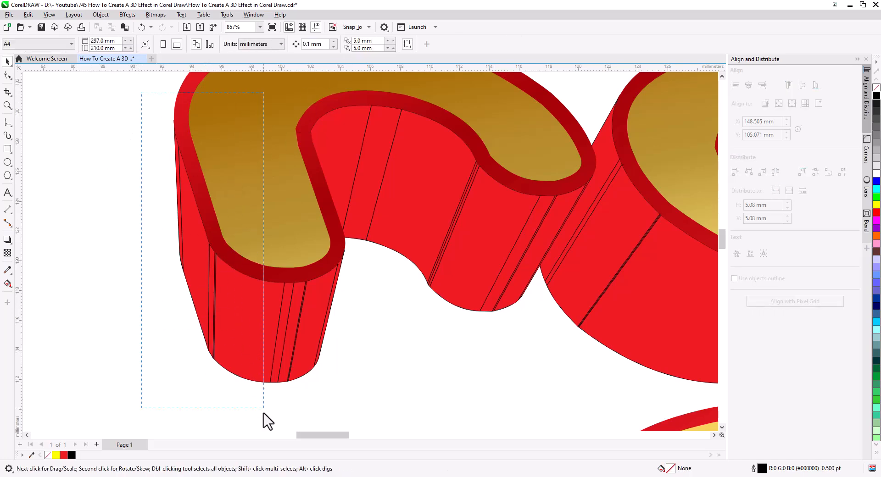
pyautogui.moveTo(263, 410); pyautogui.dragTo(248, 414)
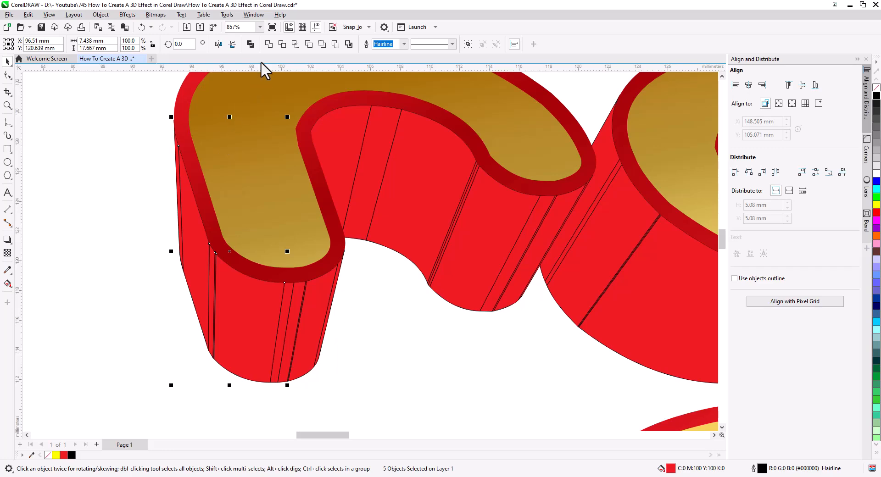
pyautogui.click(338, 402)
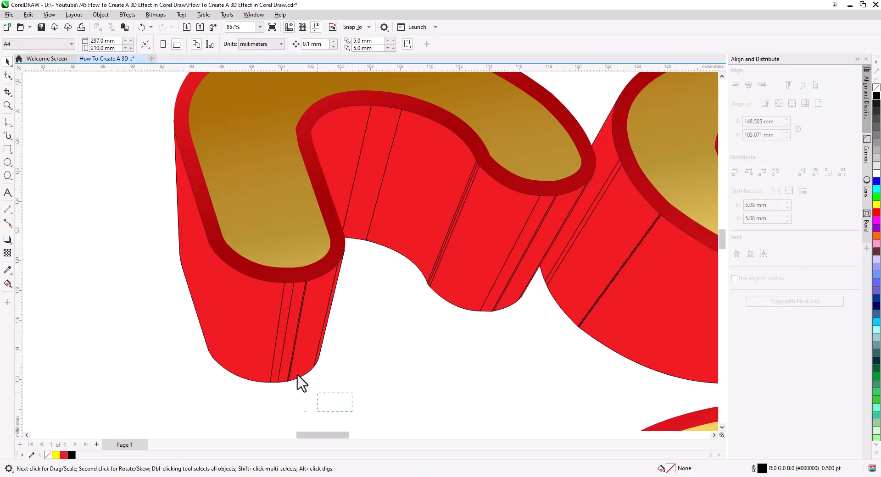
pyautogui.moveTo(259, 243); pyautogui.dragTo(259, 243)
pyautogui.keyDown('shift'); pyautogui.click(258, 196); pyautogui.keyUp('shift')
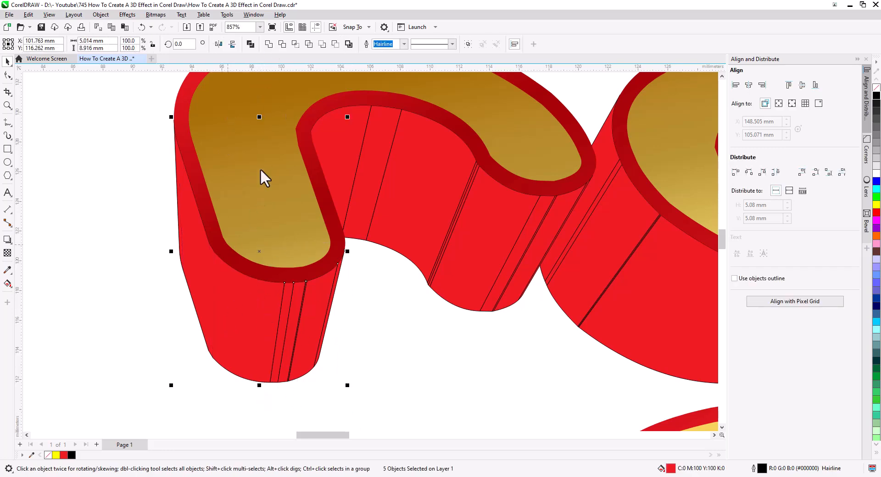
# Step: Cut the welded stem extrusion, paste it onto a new second page, and return to Page 1
pyautogui.rightClick(271, 333)
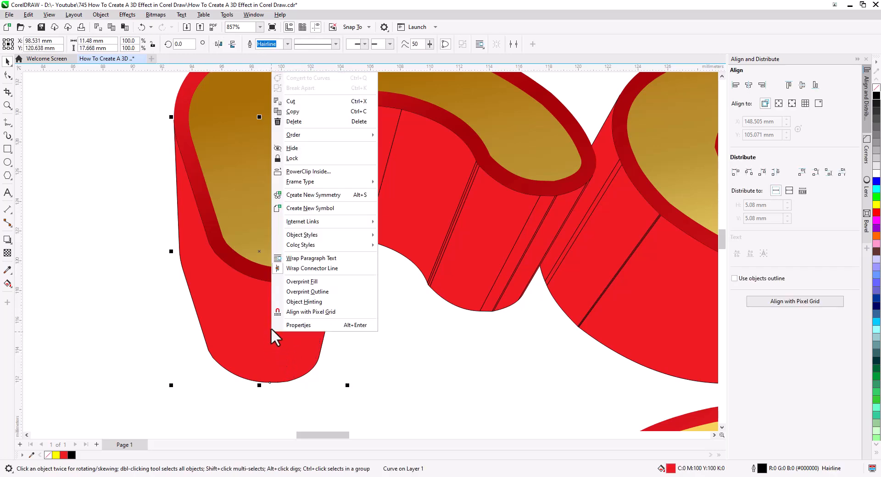
pyautogui.click(307, 102)
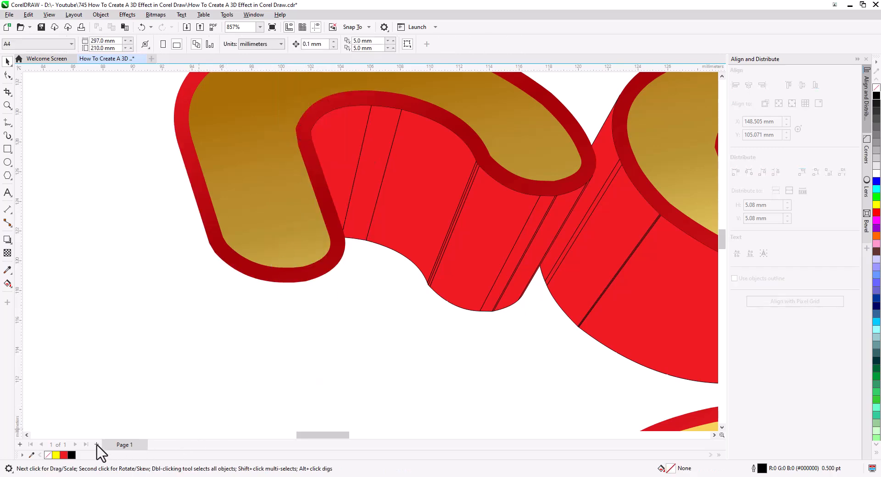
pyautogui.click(125, 28)
pyautogui.click(124, 444)
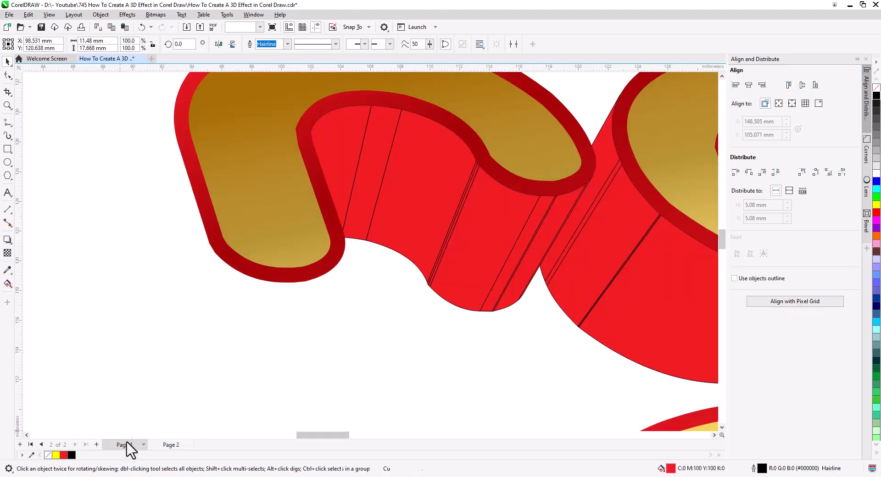
# Step: Weld the extrusion pieces beneath the right arm of the first "r" into one shape
pyautogui.moveTo(318, 363); pyautogui.dragTo(279, 406)
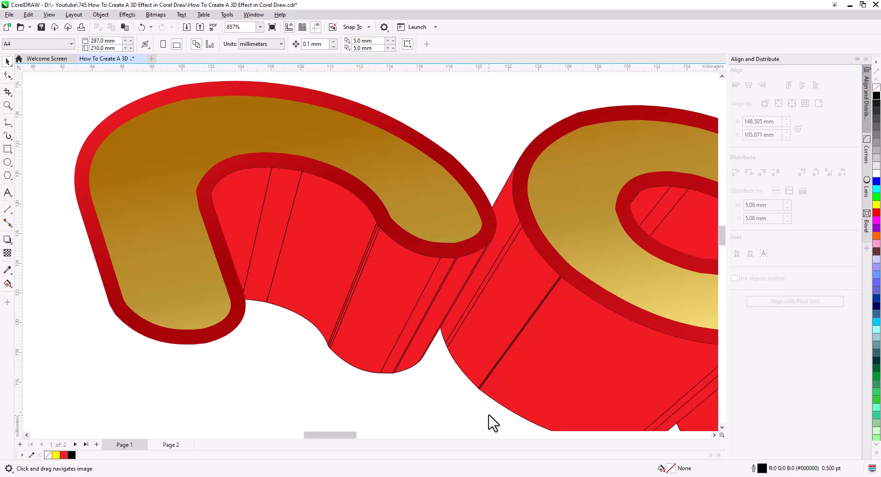
pyautogui.moveTo(495, 419); pyautogui.dragTo(184, 139)
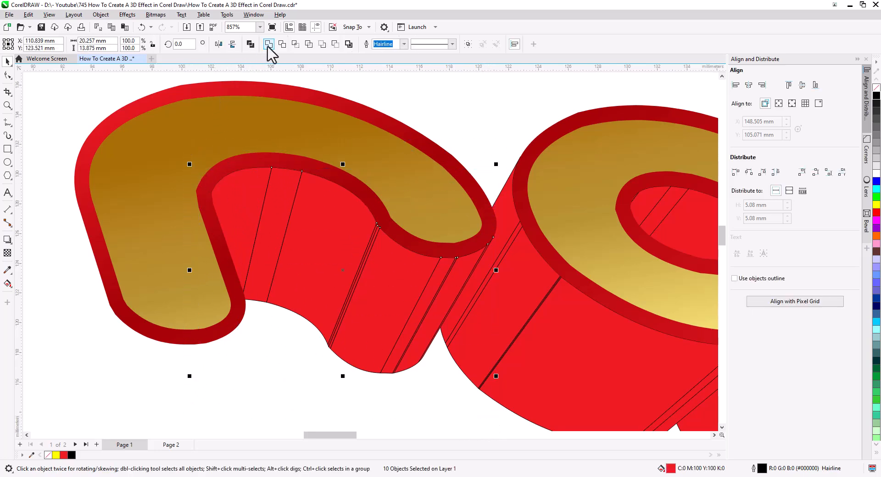
pyautogui.click(269, 44)
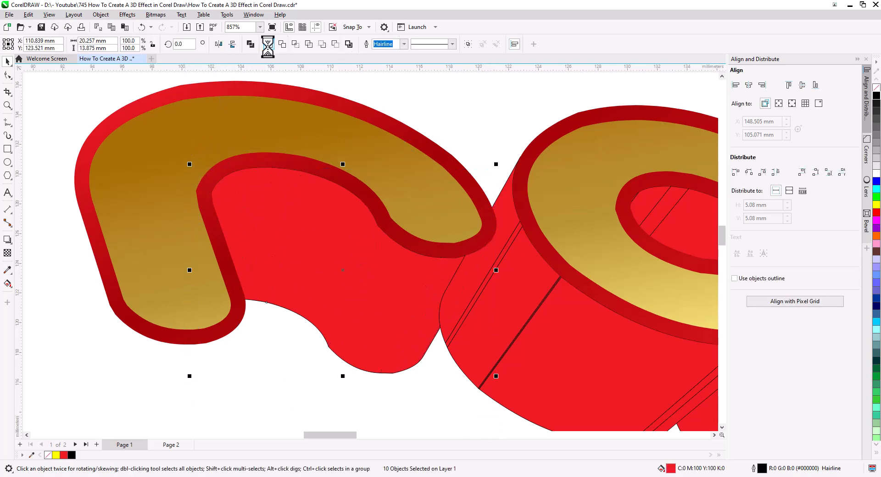
# Step: Move the welded arm extrusion of the first "r" to Page 2 by cutting and pasting, and return to Page 1
pyautogui.rightClick(304, 261)
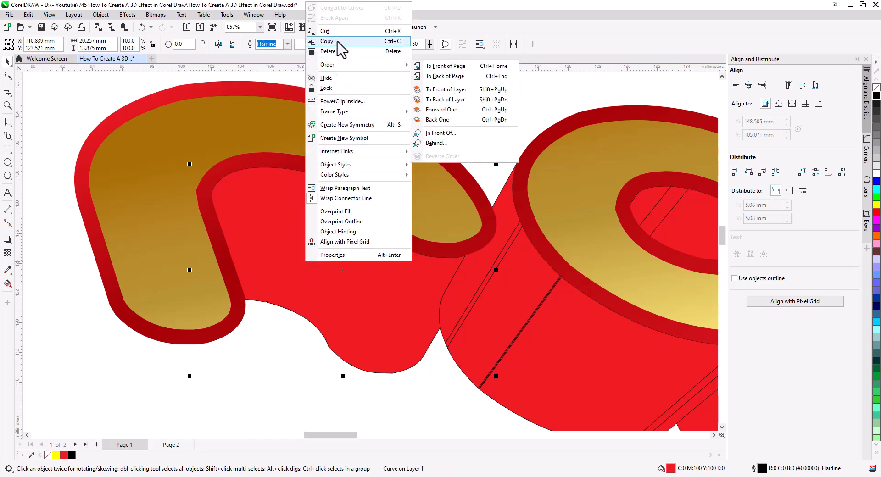
pyautogui.click(326, 32)
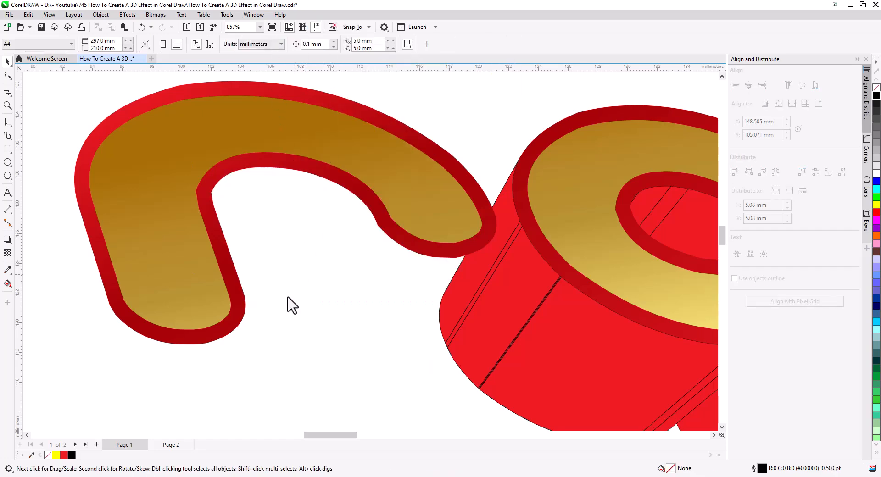
pyautogui.click(164, 446)
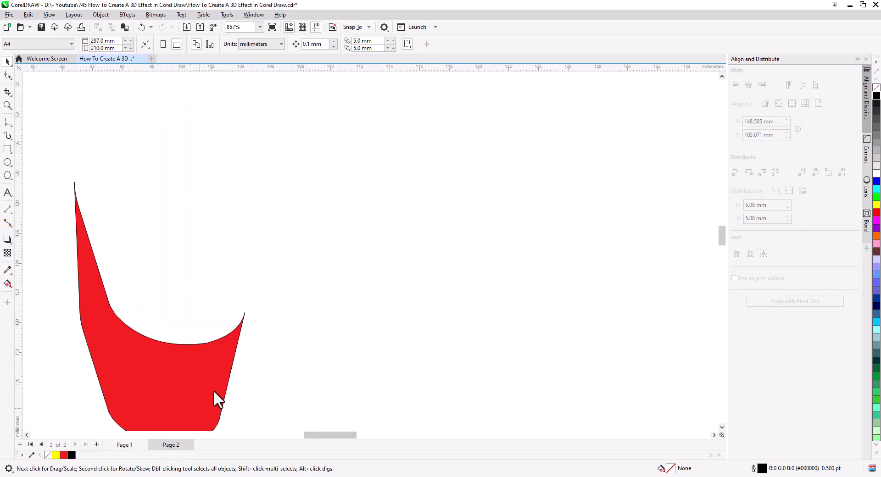
pyautogui.click(125, 26)
pyautogui.click(126, 445)
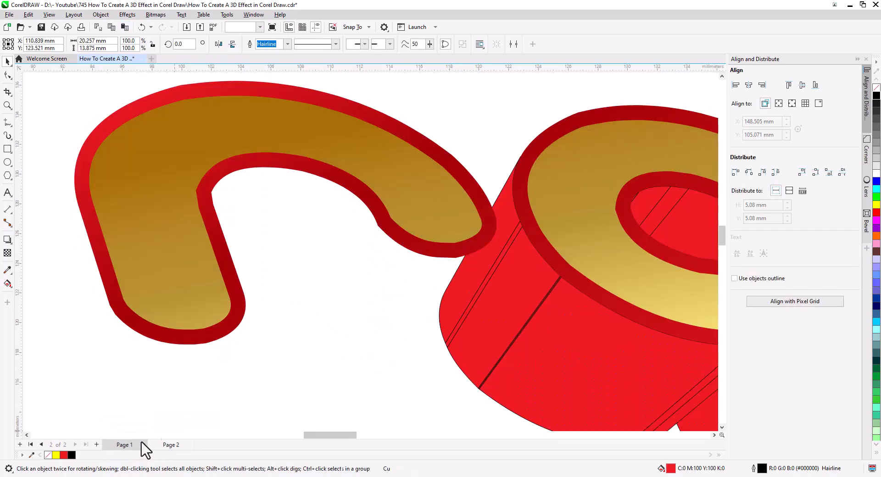
# Step: Weld the extrusion pieces of the remaining letters into single shapes and move them to Page 2
pyautogui.scroll(-3, 142, 332)
pyautogui.moveTo(147, 89); pyautogui.dragTo(366, 321)
pyautogui.scroll(3, 115, 177)
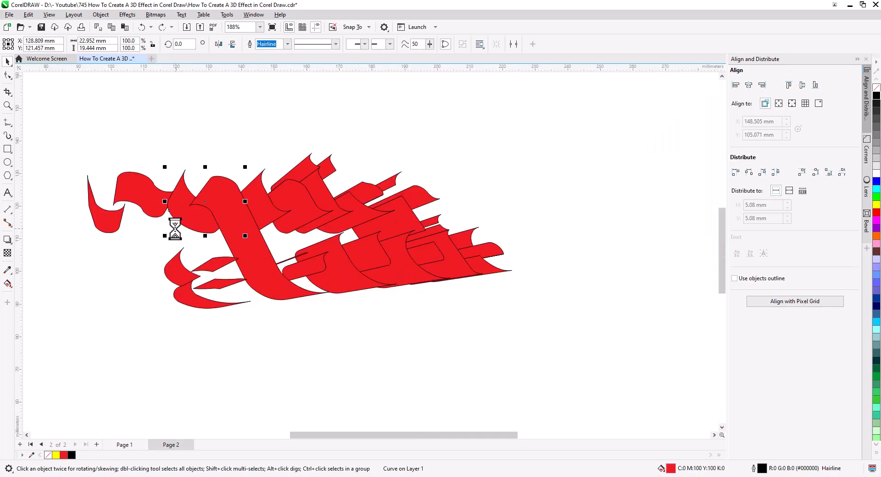
# Step: Bring the extrusion shape of the letter "a" to the front of Page 2
pyautogui.scroll(2, 175, 228)
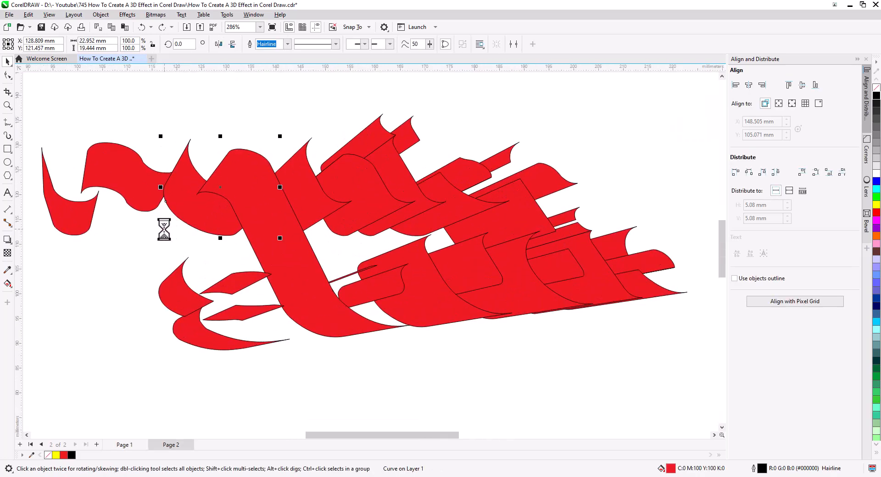
pyautogui.rightClick(196, 214)
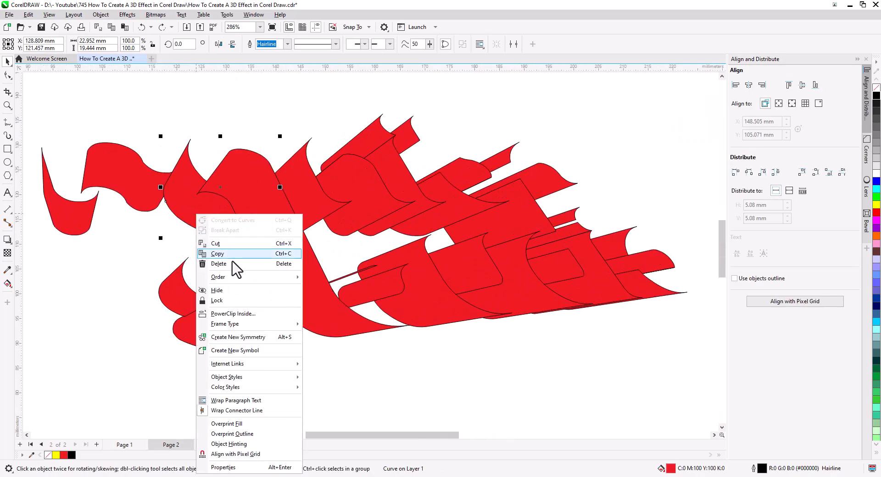
pyautogui.moveTo(255, 278)
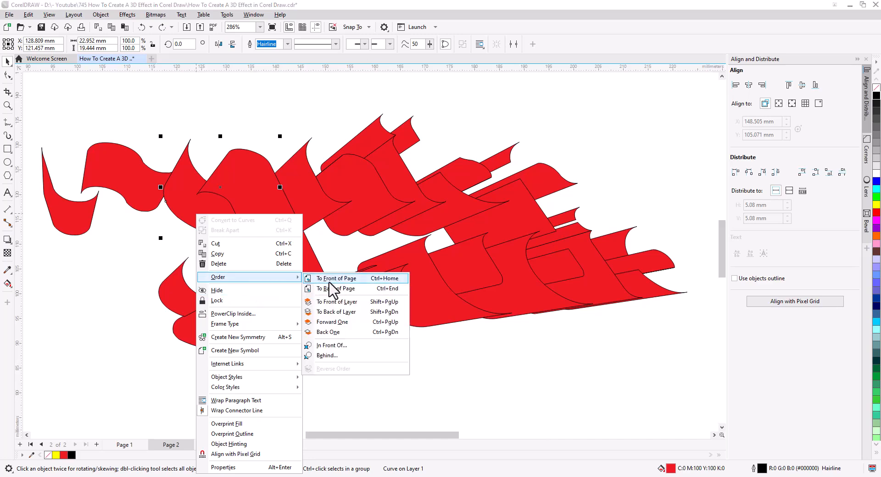
pyautogui.click(330, 280)
# Step: Bring the extrusion shape of the first "r"'s right arm to the front of Page 2
pyautogui.click(129, 187)
pyautogui.rightClick(128, 186)
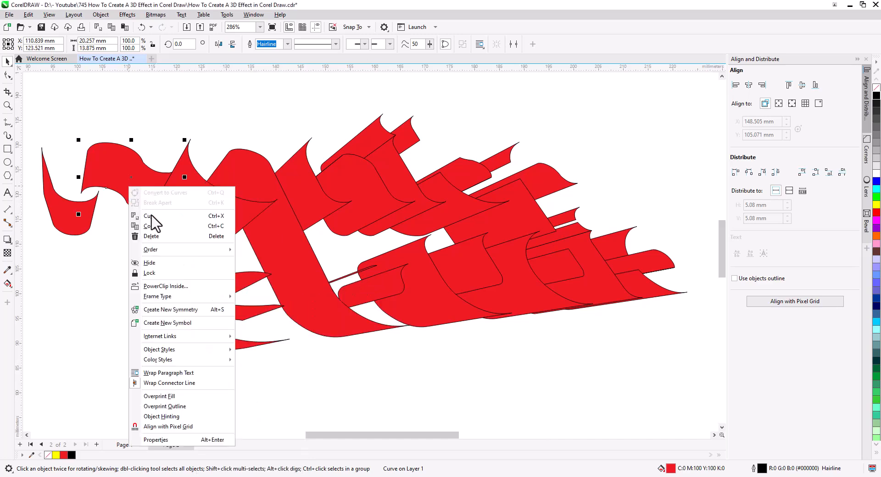
pyautogui.moveTo(181, 251)
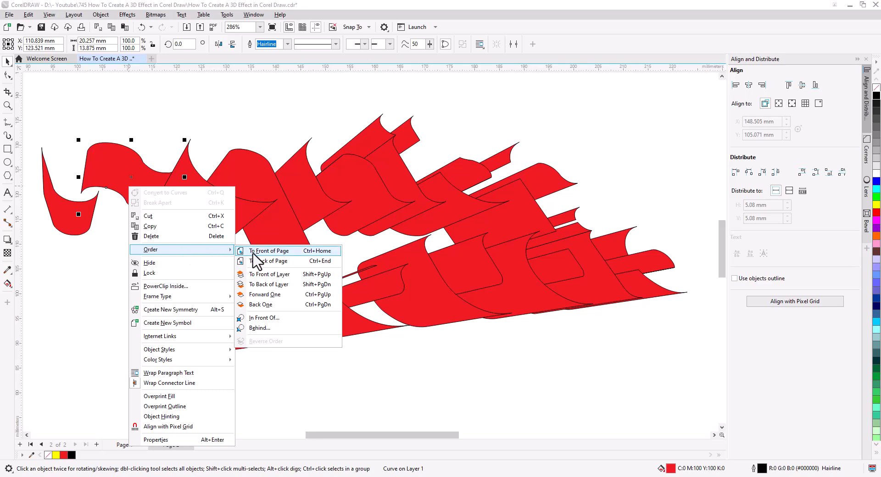
pyautogui.click(271, 252)
pyautogui.click(143, 170)
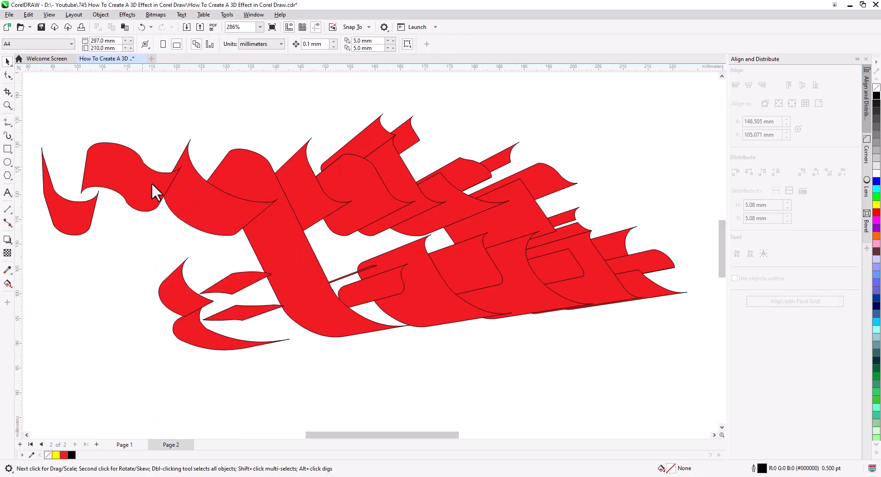
# Step: Select all the welded extrusion shapes on Page 2 and group them
pyautogui.scroll(-2, 222, 253)
pyautogui.moveTo(597, 362); pyautogui.dragTo(54, 119)
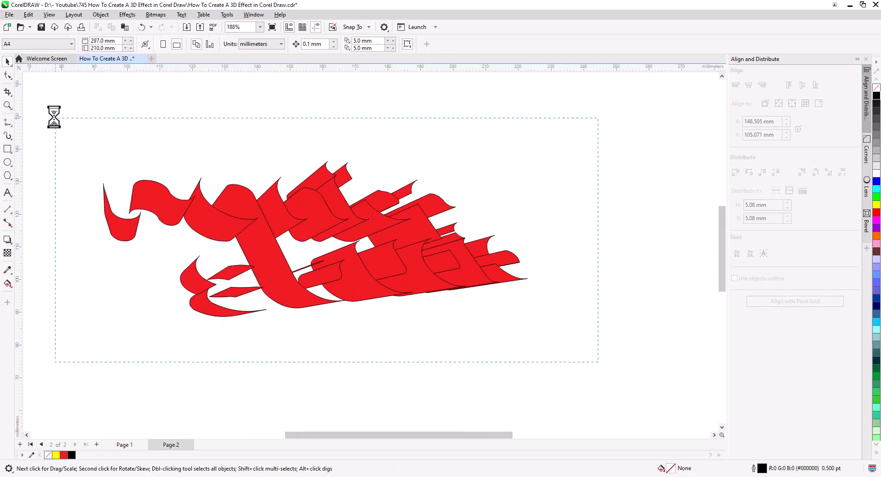
pyautogui.rightClick(268, 274)
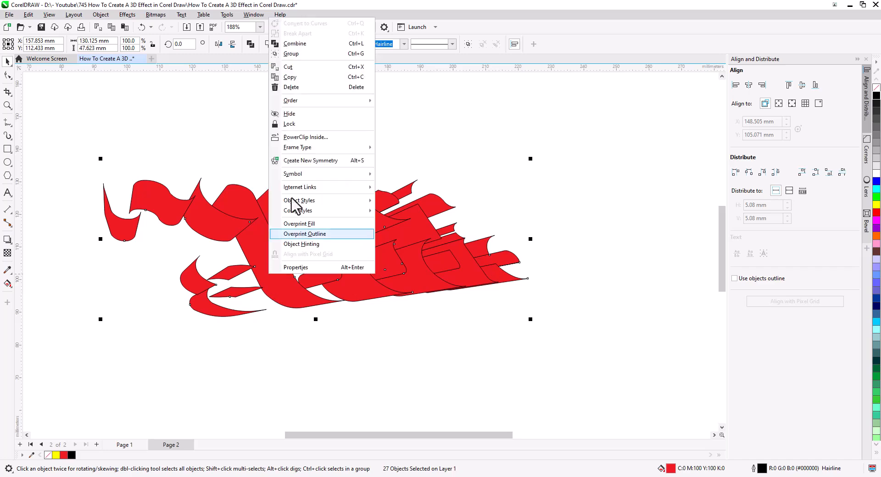
pyautogui.click(298, 67)
# Step: Cut the grouped extrusion shapes from Page 2 and paste them onto the lettering on Page 1
pyautogui.rightClick(268, 246)
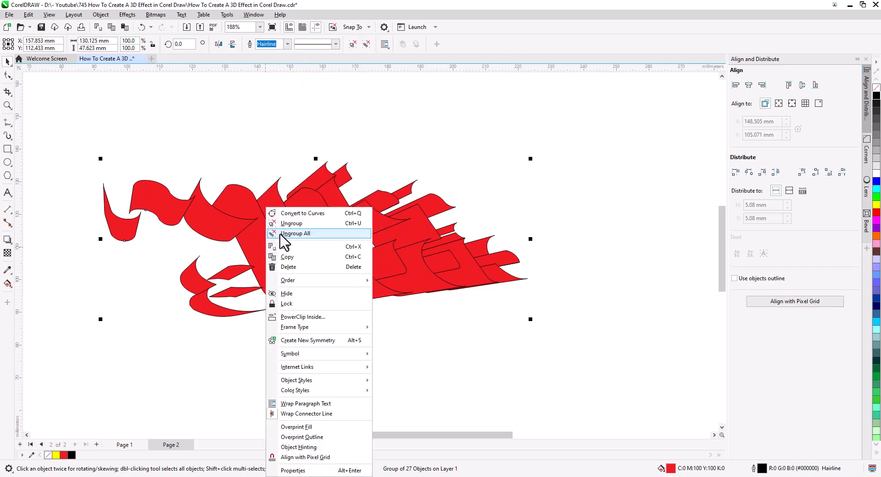
pyautogui.click(296, 256)
pyautogui.click(137, 445)
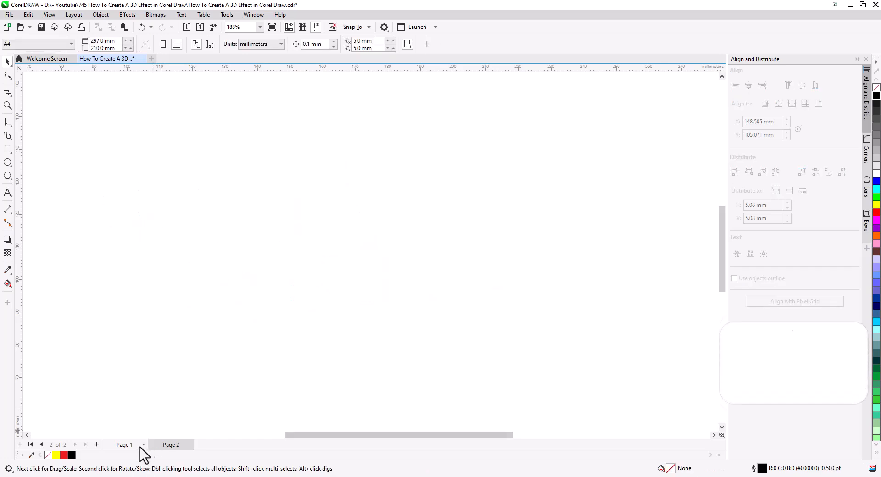
pyautogui.click(125, 26)
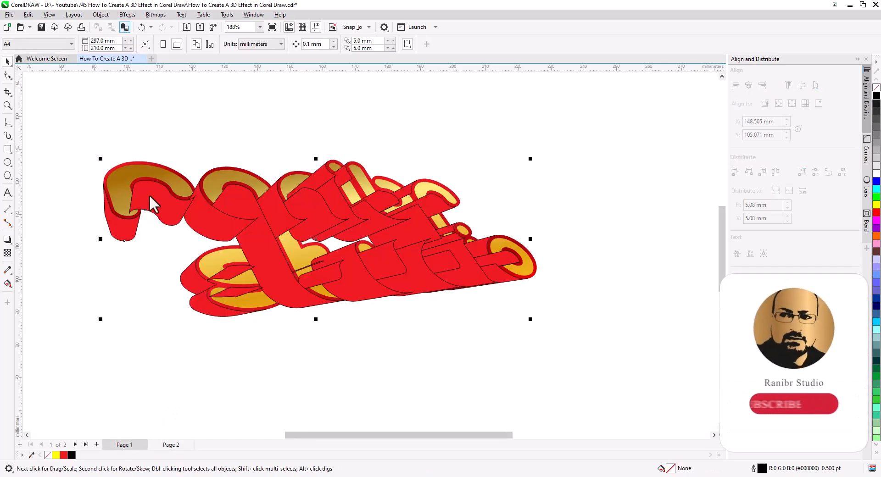
# Step: Send the grouped extrusion shapes to the back of the page, behind the gold and red lettering
pyautogui.rightClick(162, 209)
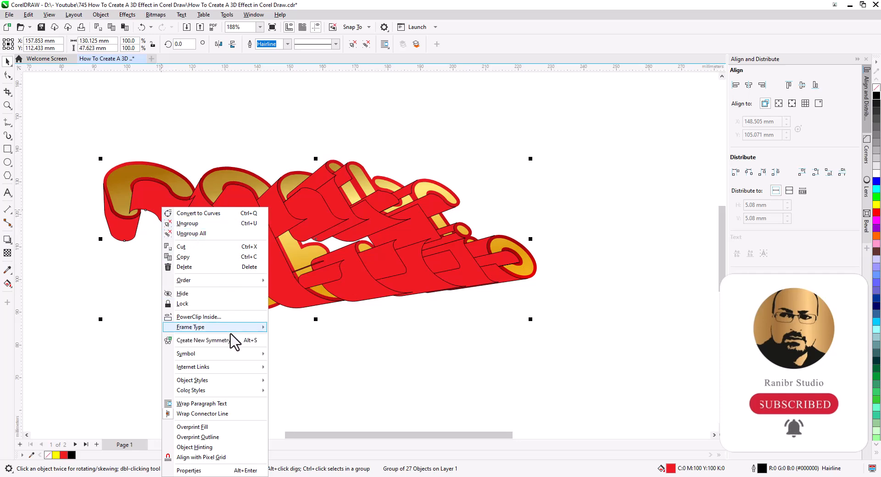
pyautogui.moveTo(233, 278)
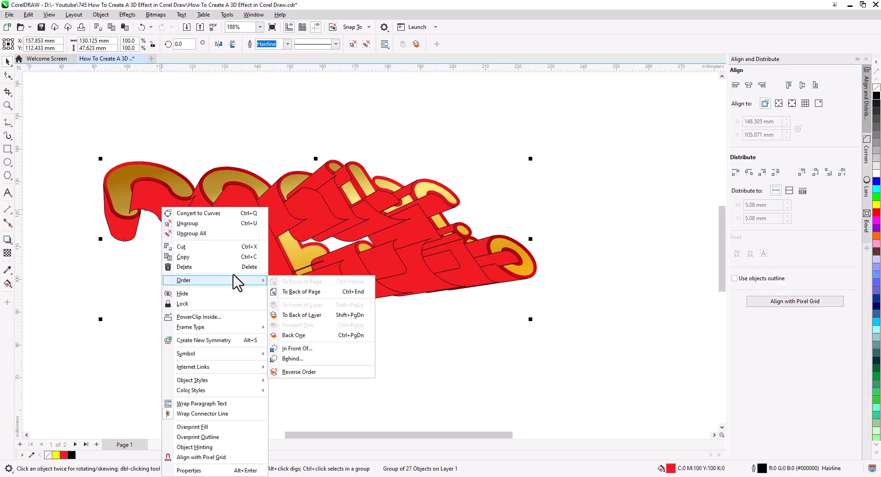
pyautogui.click(313, 292)
pyautogui.click(299, 384)
# Step: Copy only the fill property of the lettering's red gradient contour onto the grouped extrusion shapes
pyautogui.scroll(1, 285, 363)
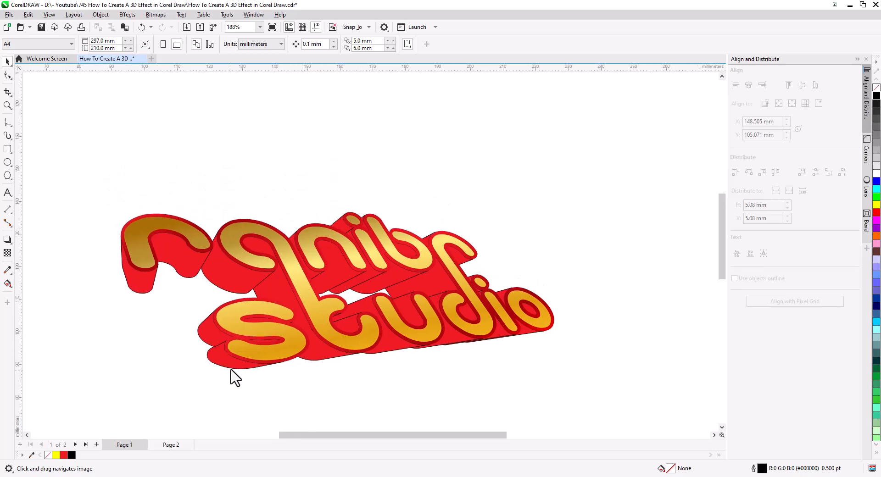
pyautogui.scroll(4, 230, 371)
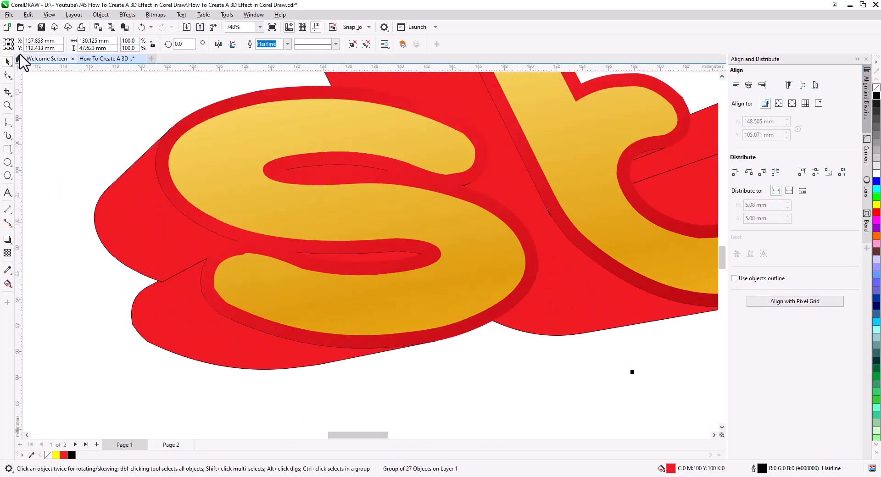
pyautogui.click(29, 14)
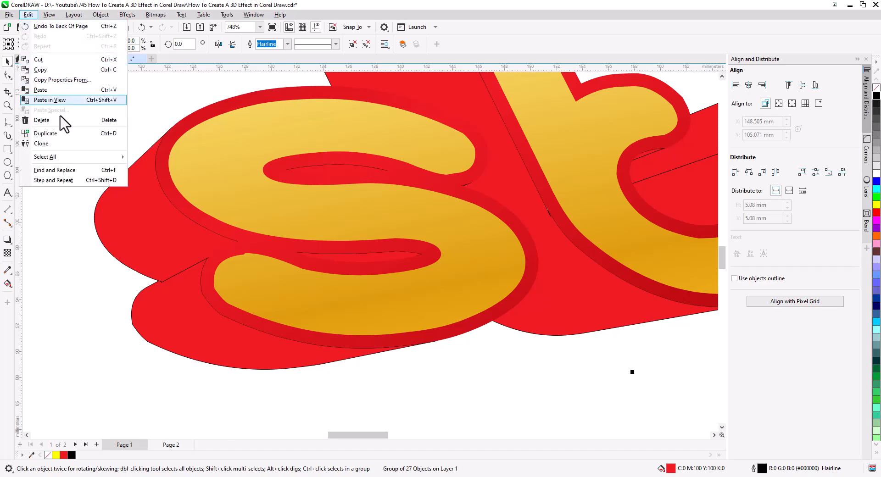
pyautogui.click(59, 71)
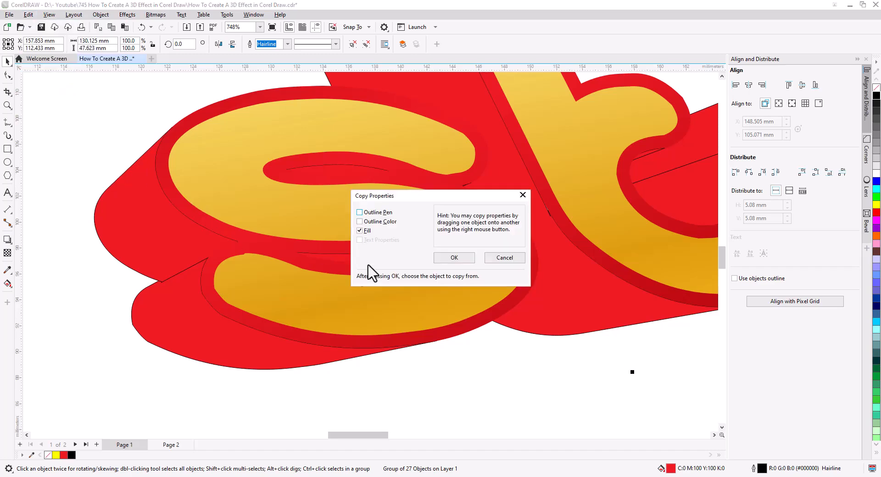
pyautogui.click(452, 259)
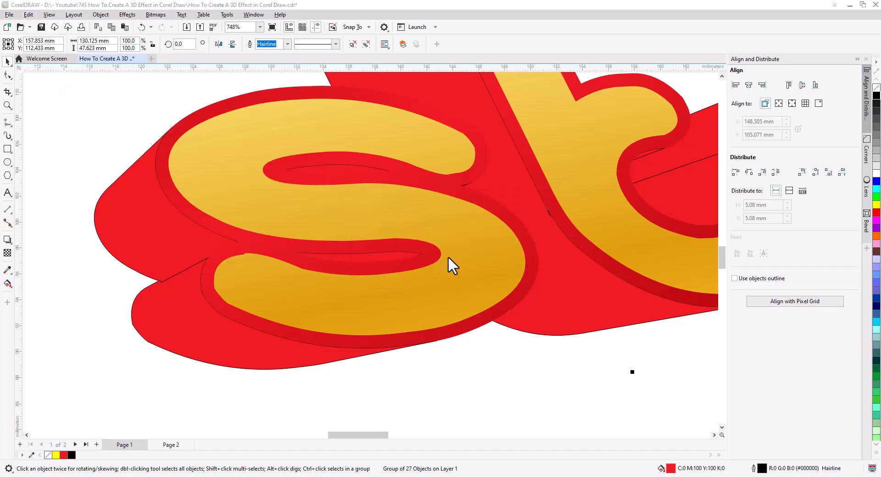
pyautogui.click(326, 248)
pyautogui.click(114, 330)
# Step: Select all the lettering objects on Page 1 and remove their outlines
pyautogui.scroll(-2, 115, 330)
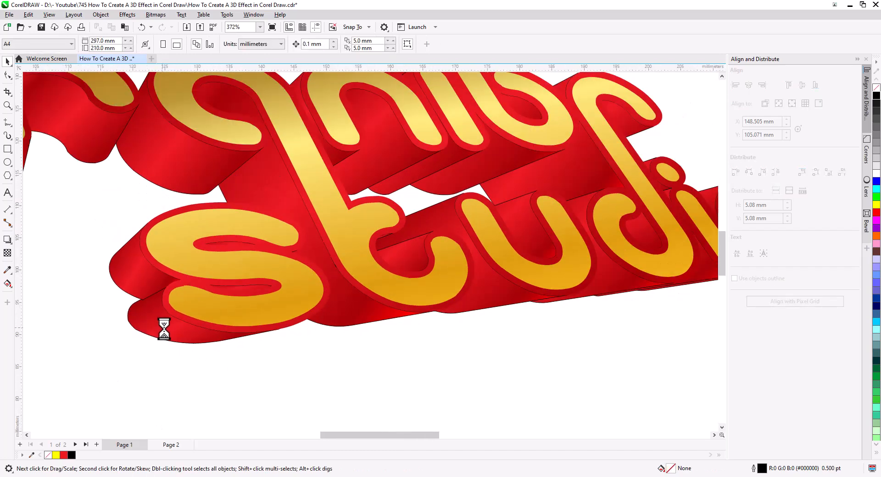
pyautogui.scroll(-1, 163, 328)
pyautogui.moveTo(220, 329); pyautogui.dragTo(291, 314)
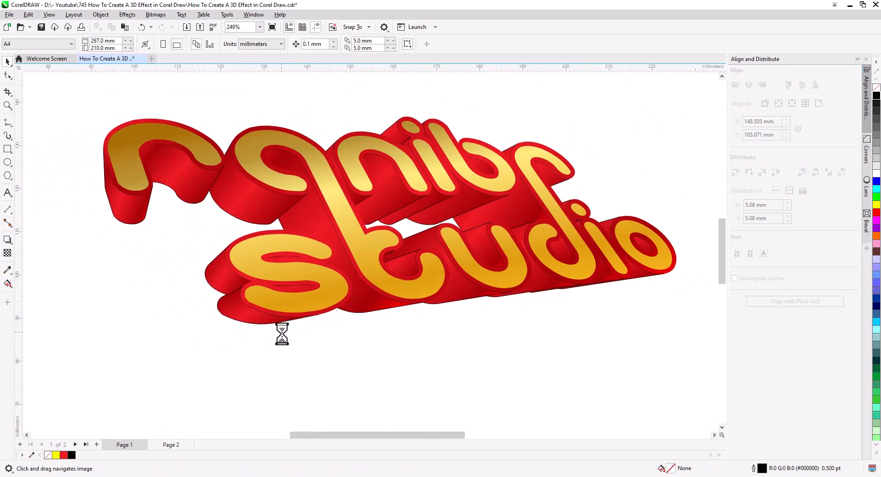
pyautogui.scroll(-1, 287, 337)
pyautogui.hotkey('ctrl', 'a')
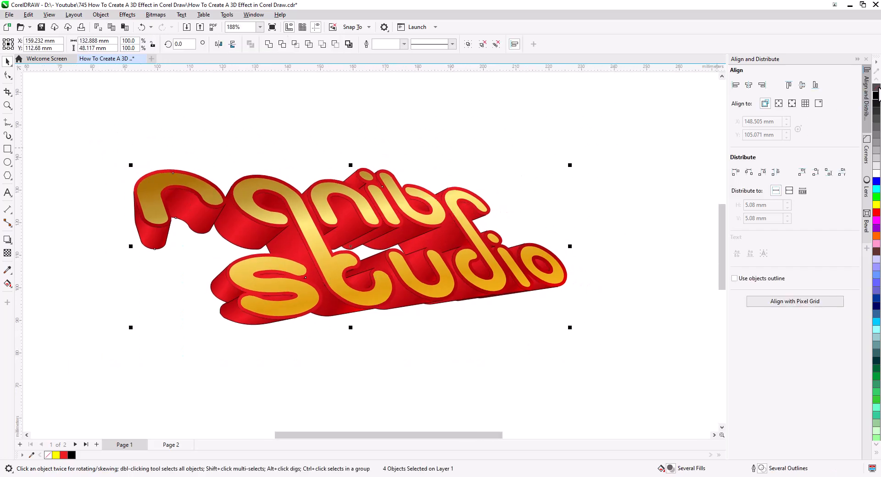
pyautogui.click(606, 153)
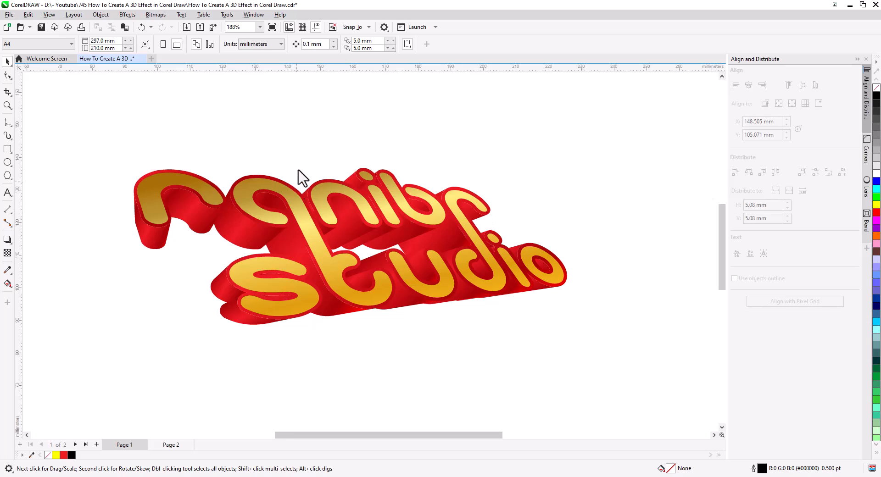
# Step: Duplicate the gold face in place, shift the copy about 0.2 mm up and to the right, and fill the face beneath it black
pyautogui.moveTo(155, 284); pyautogui.dragTo(199, 312)
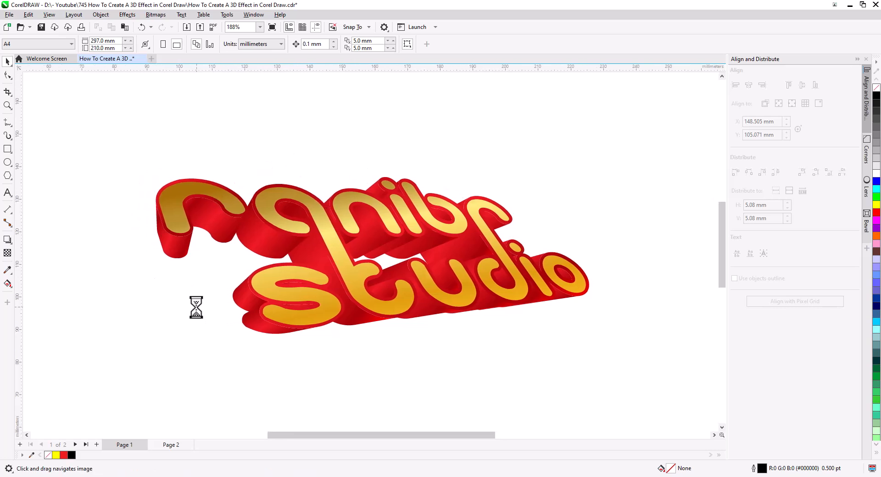
pyautogui.scroll(5, 174, 233)
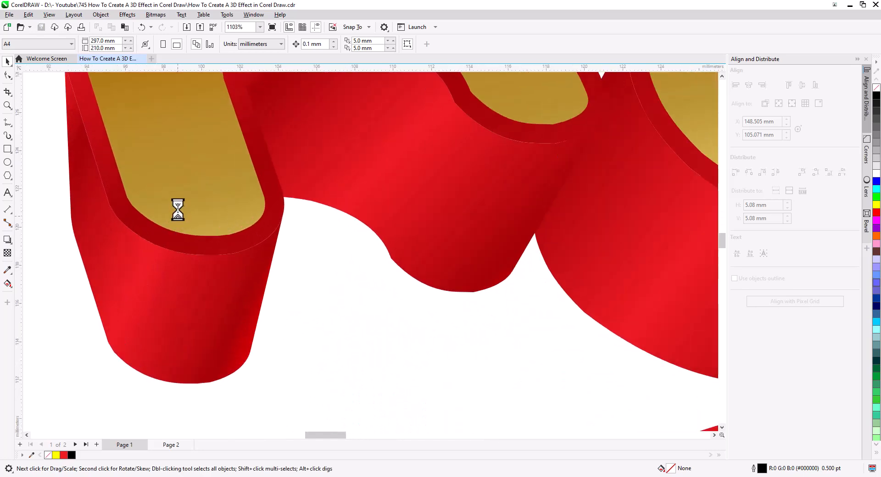
pyautogui.click(178, 210)
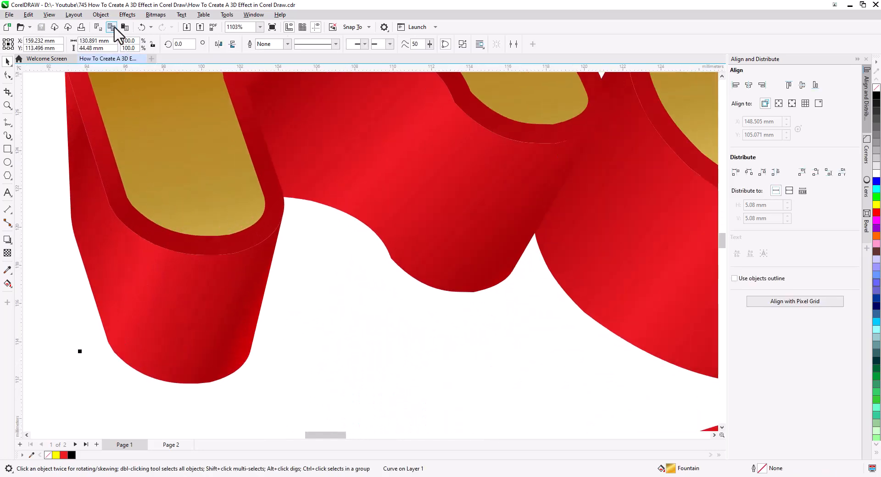
pyautogui.moveTo(171, 193); pyautogui.dragTo(175, 189)
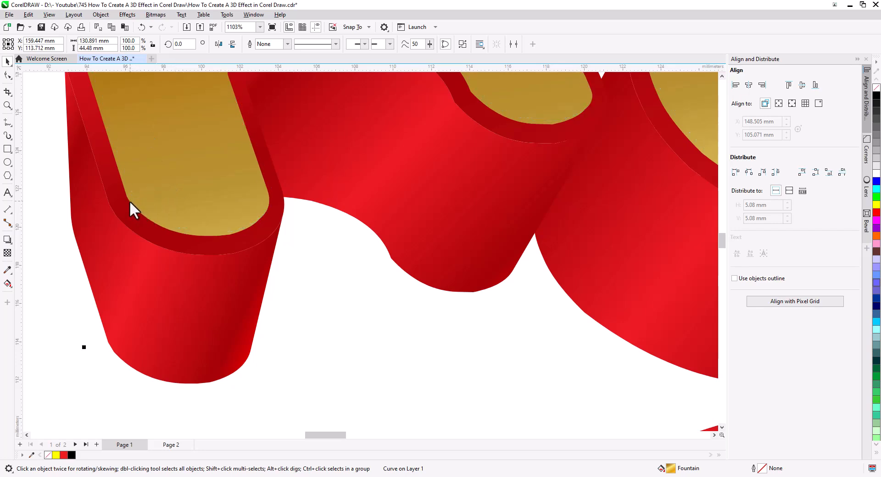
pyautogui.rightClick(876, 96)
pyautogui.click(312, 347)
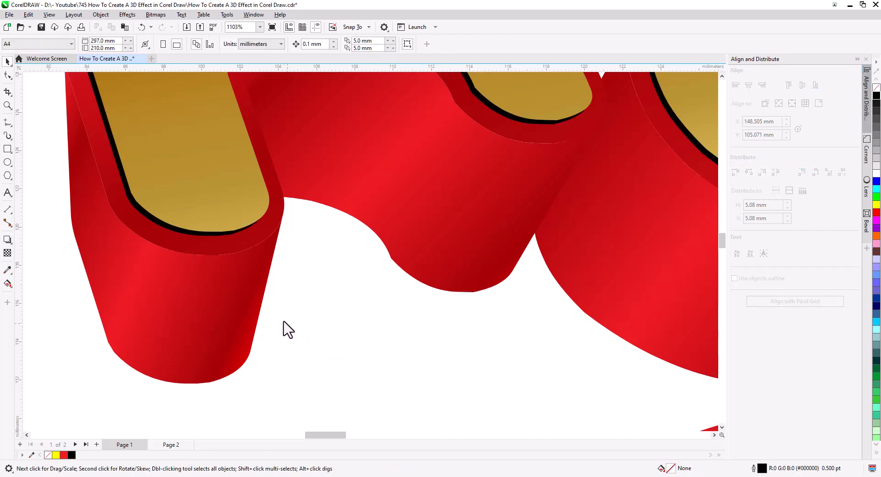
# Step: Move the top gold face further up to about X 159.44 mm, Y 114.1 mm to thicken the black edge beneath it
pyautogui.click(229, 212)
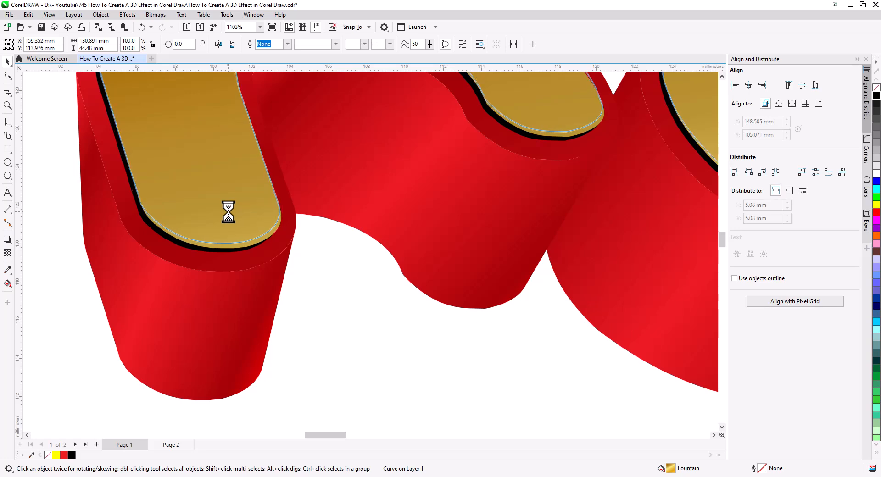
pyautogui.moveTo(230, 212); pyautogui.dragTo(232, 215)
pyautogui.scroll(-3, 229, 213)
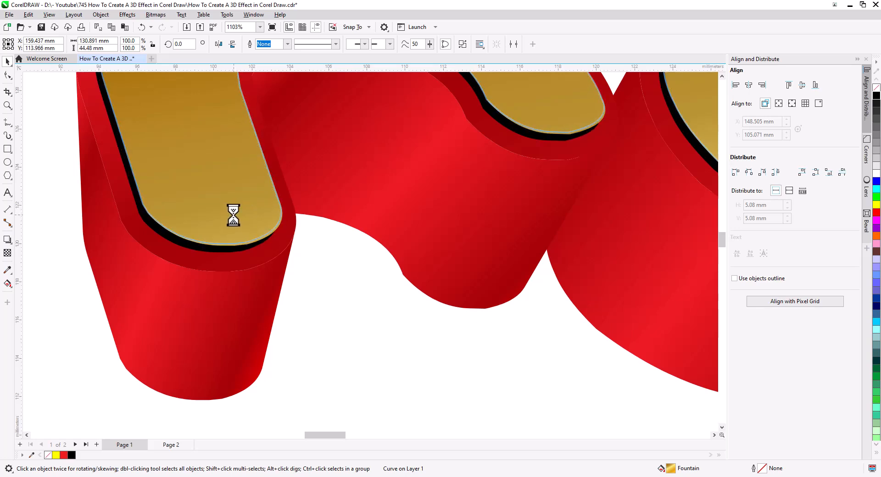
pyautogui.click(303, 281)
pyautogui.scroll(-4, 306, 290)
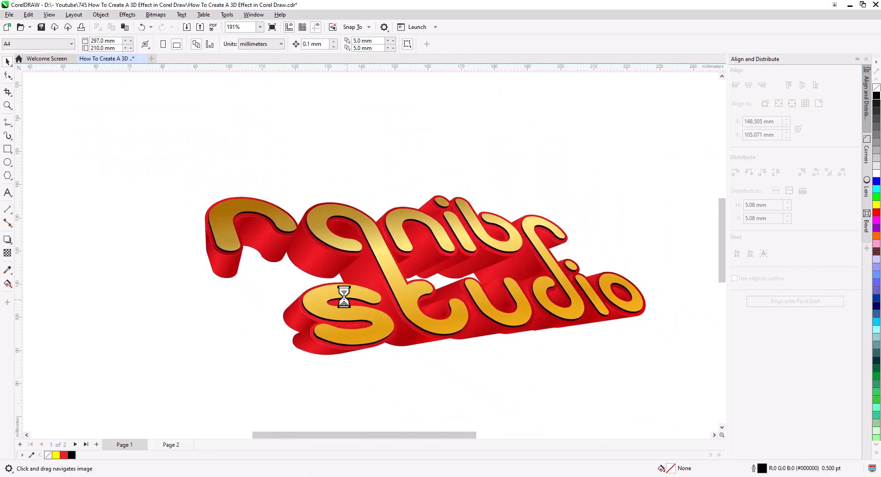
pyautogui.scroll(7, 266, 224)
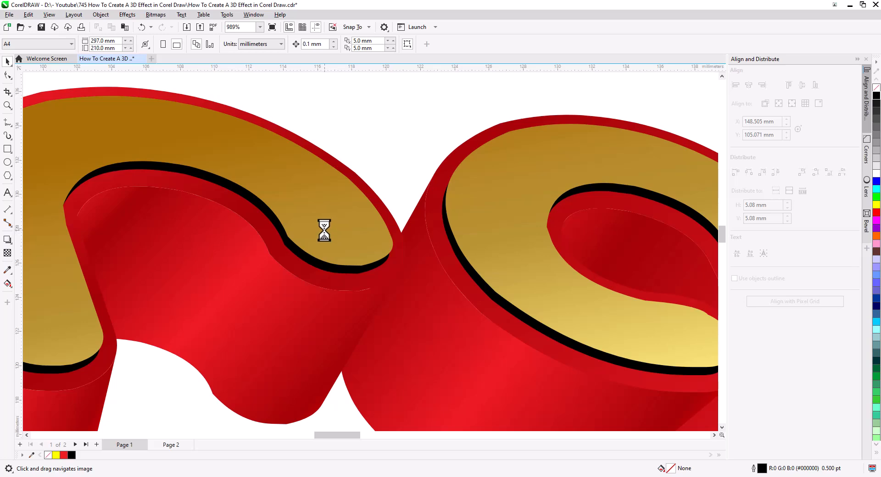
pyautogui.click(324, 231)
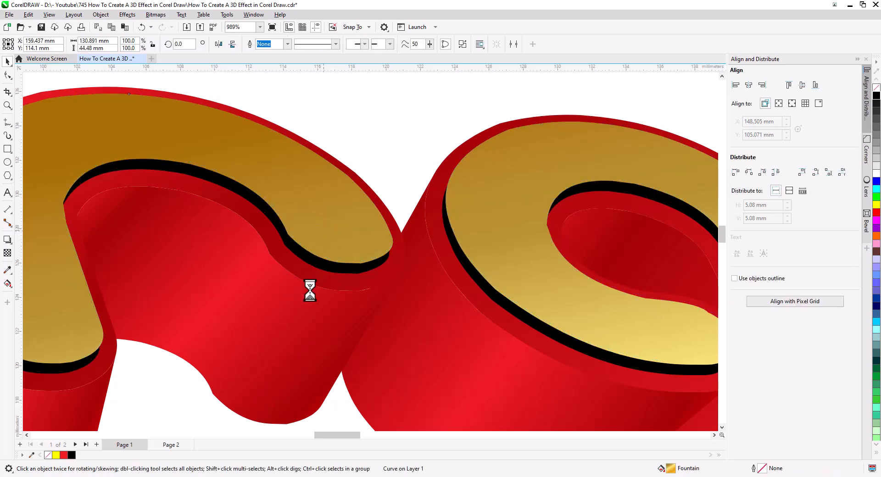
pyautogui.scroll(-7, 310, 288)
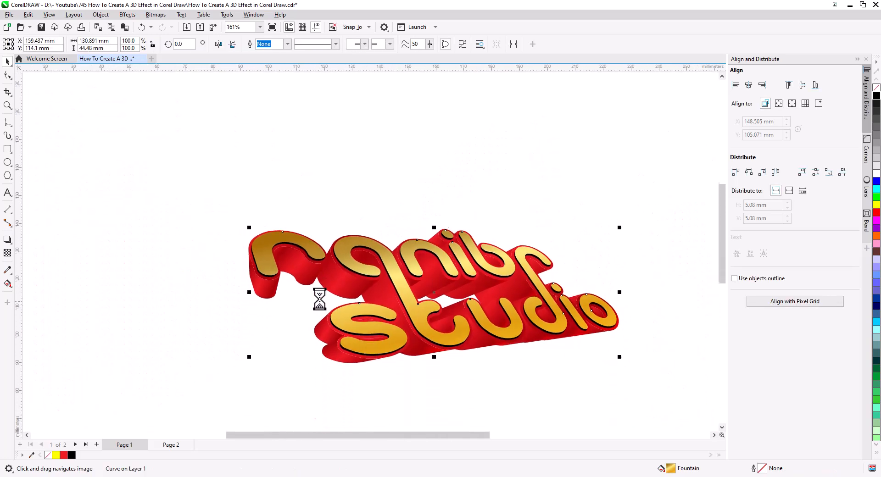
pyautogui.scroll(4, 319, 301)
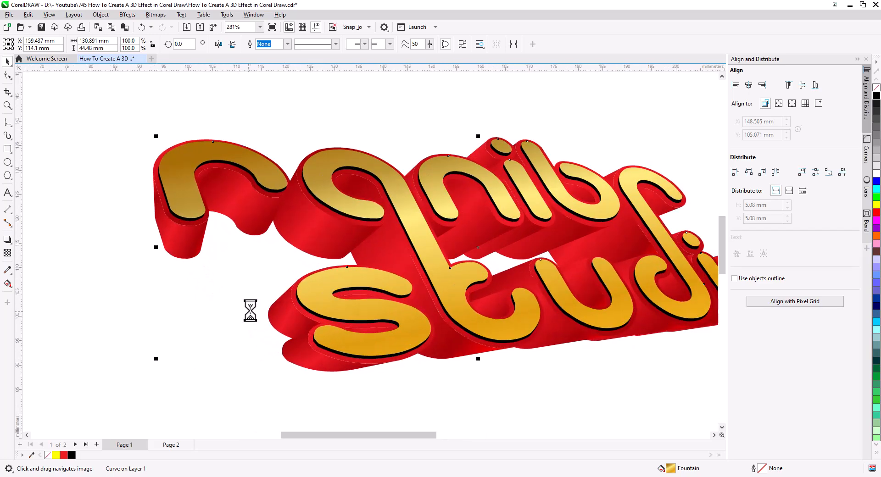
pyautogui.scroll(1, 252, 317)
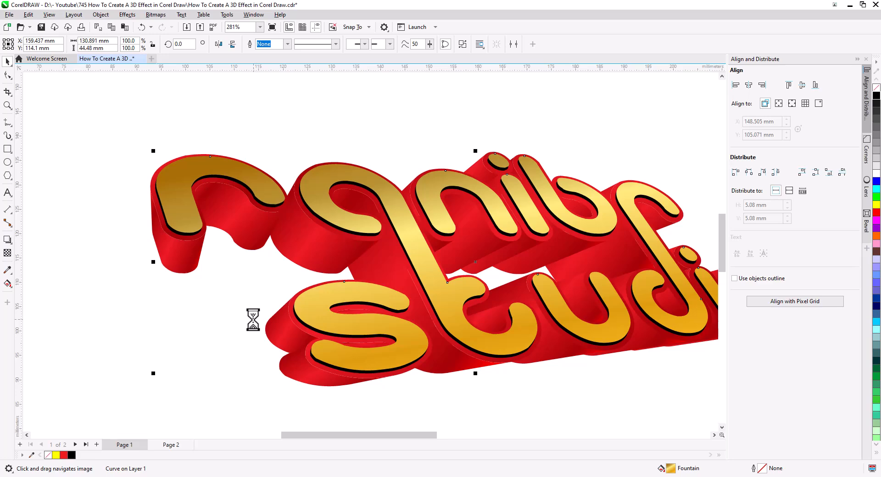
pyautogui.click(253, 320)
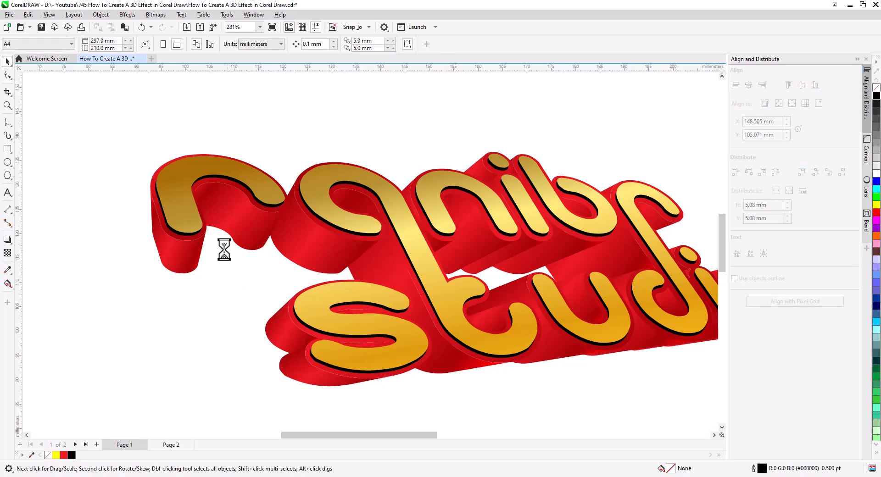
# Step: Copy the red gradient contour behind the gold face and paste it onto Page 2
pyautogui.click(187, 213)
pyautogui.scroll(4, 184, 269)
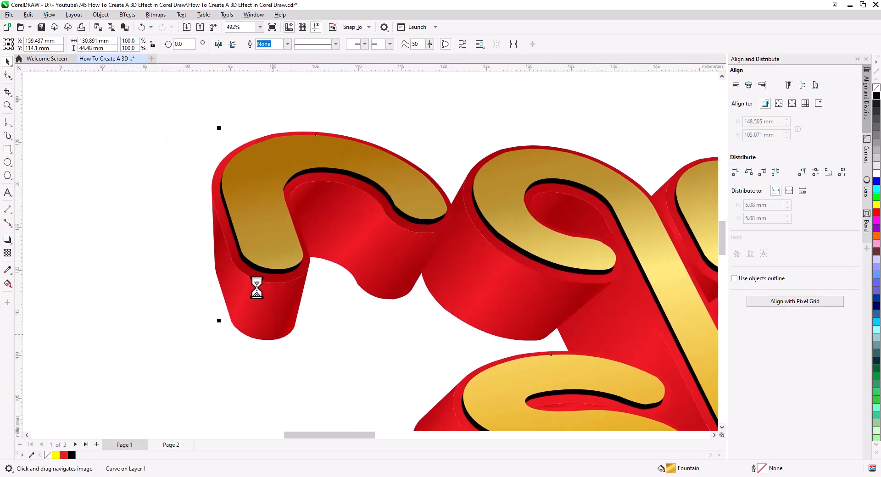
pyautogui.click(251, 277)
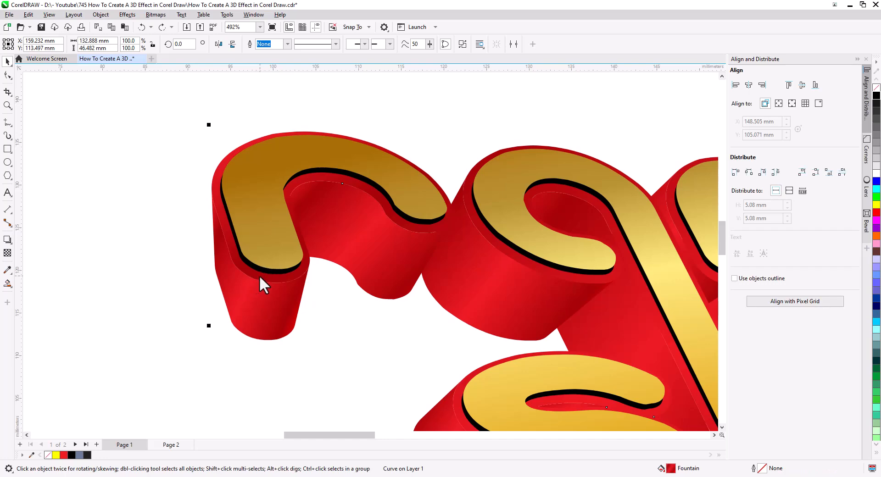
pyautogui.rightClick(260, 276)
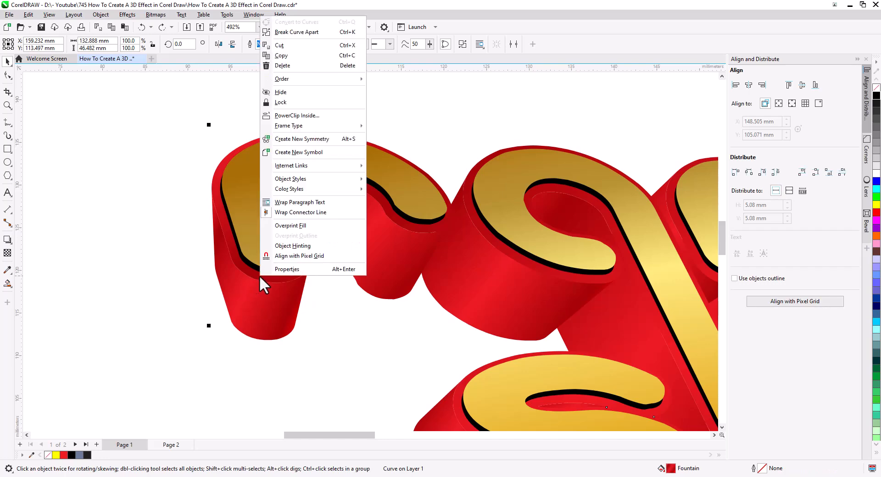
pyautogui.click(294, 56)
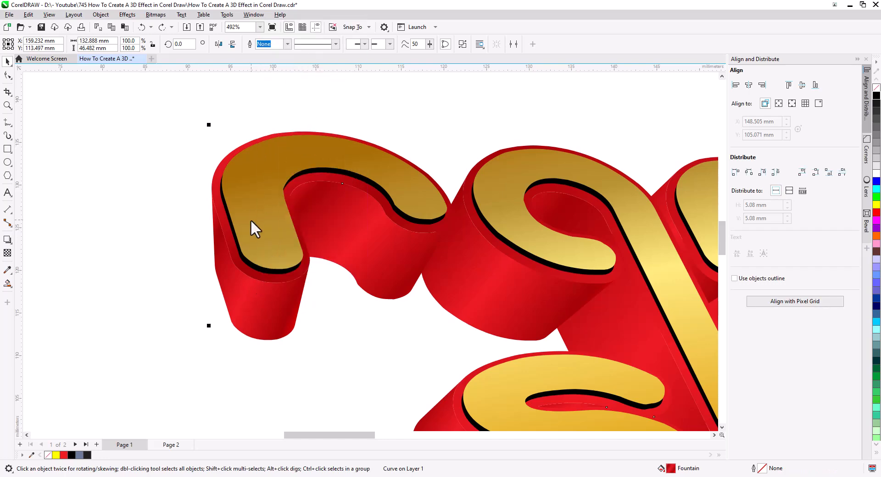
pyautogui.click(171, 446)
pyautogui.click(124, 27)
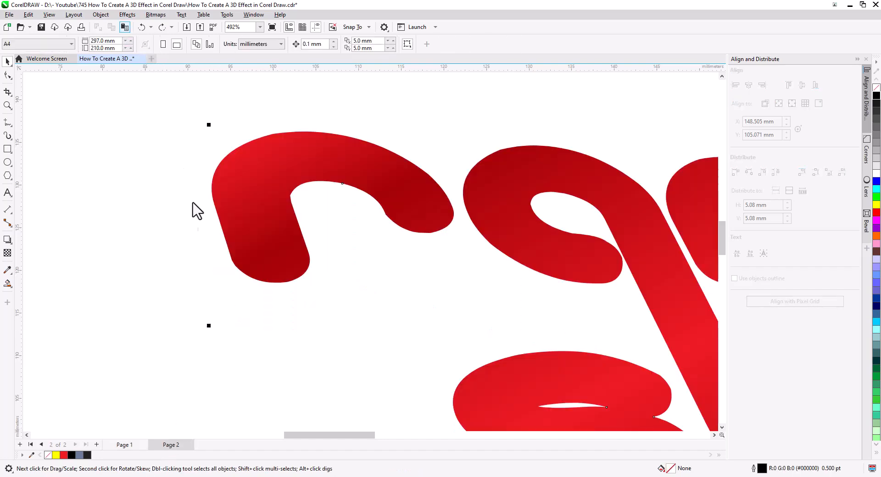
# Step: Give the pasted contour on Page 2 a black 0.5 pt outline and remove its fill
pyautogui.scroll(-2, 210, 285)
pyautogui.scroll(1, 246, 296)
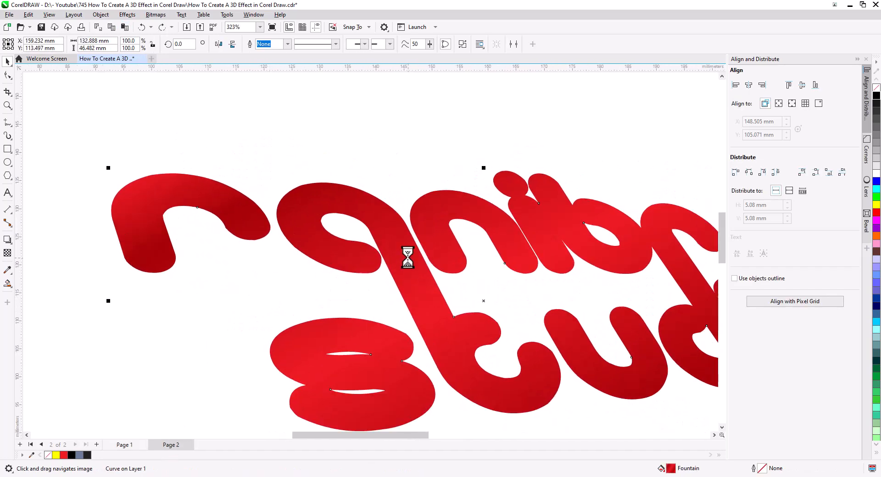
pyautogui.rightClick(876, 96)
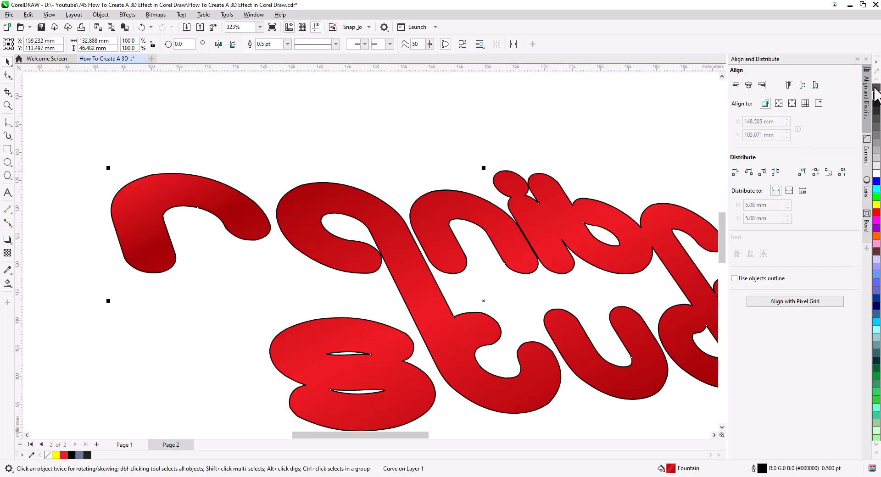
pyautogui.click(877, 87)
pyautogui.click(204, 224)
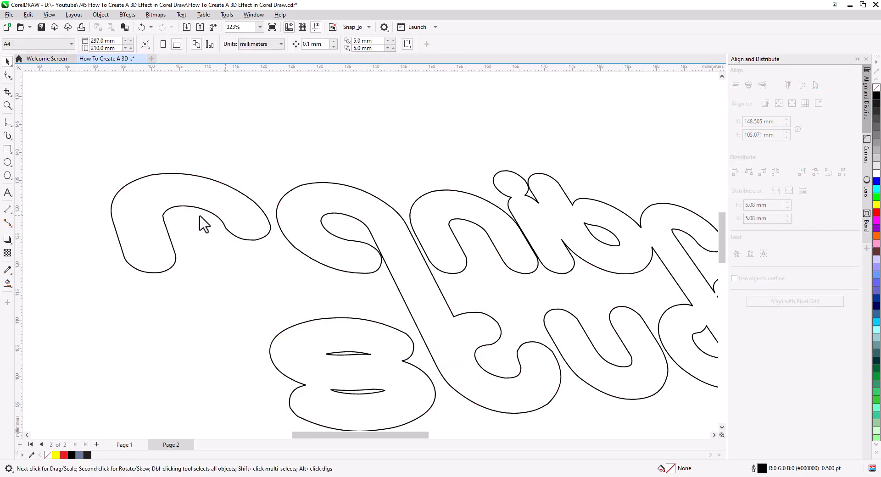
# Step: Smart Fill the r, s, joined a-t and n outlines with blue-grey C:40 M:20 Y:0 K:40 and a 0.5 pt outline
pyautogui.click(6, 285)
pyautogui.click(133, 236)
pyautogui.click(301, 357)
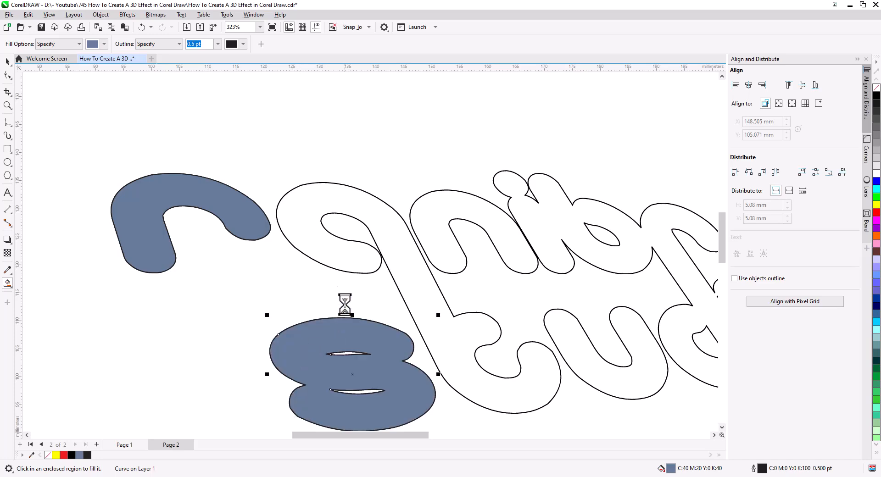
pyautogui.click(387, 269)
pyautogui.click(448, 246)
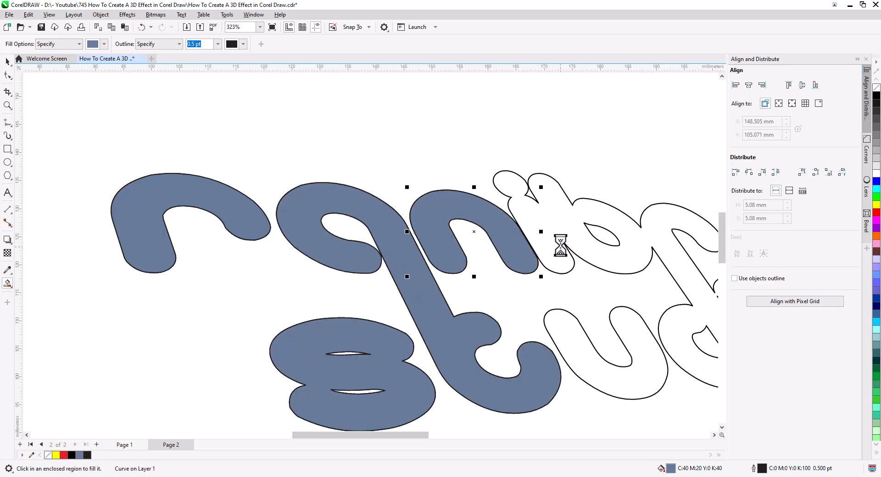
pyautogui.click(561, 257)
pyautogui.click(606, 386)
pyautogui.moveTo(606, 386); pyautogui.dragTo(392, 361)
pyautogui.hotkey('ctrl', 'z')
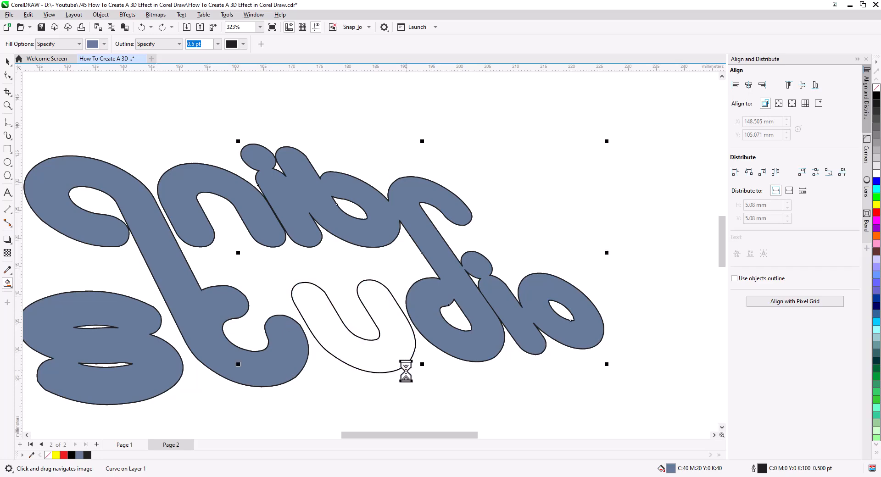
pyautogui.hotkey('ctrl', 'z')
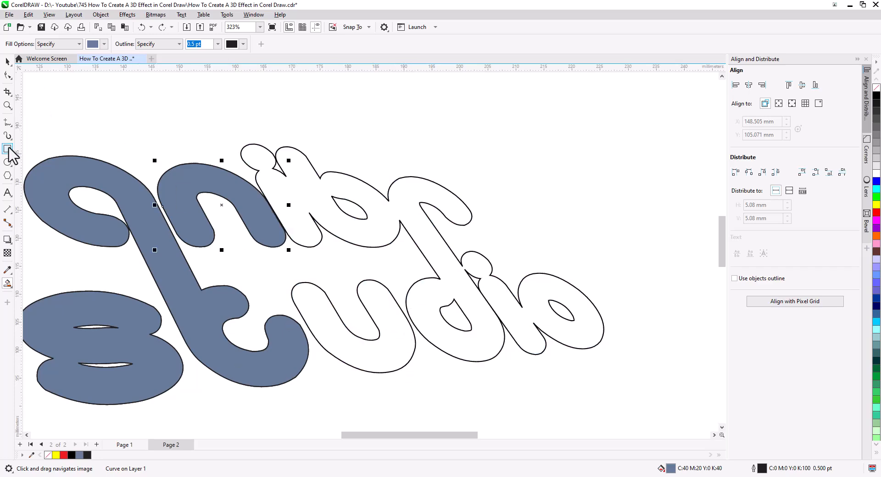
pyautogui.click(7, 210)
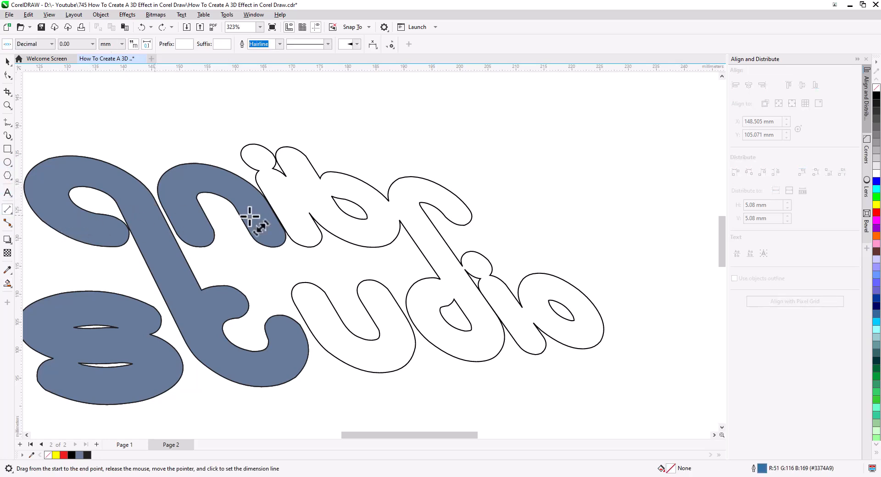
# Step: Draw four short 2-point lines closing the gaps where the i, b, r-d, second i and o outlines merge
pyautogui.click(7, 123)
pyautogui.click(55, 133)
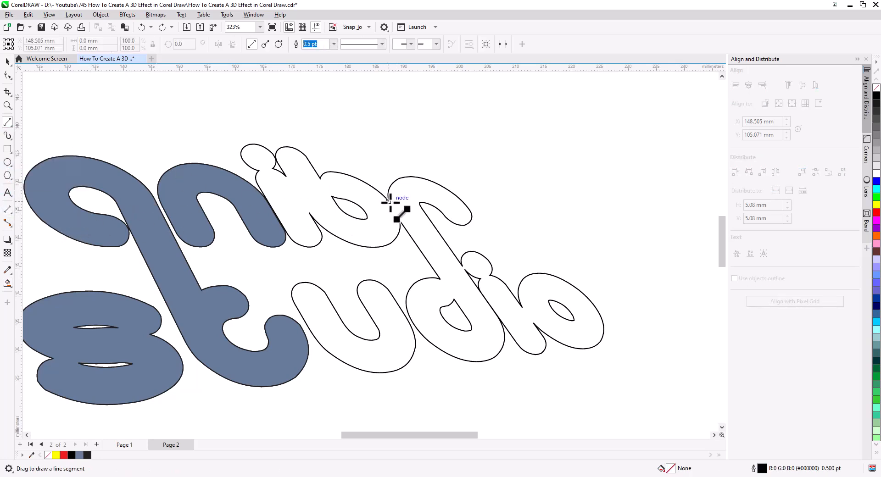
pyautogui.moveTo(392, 202); pyautogui.dragTo(399, 221)
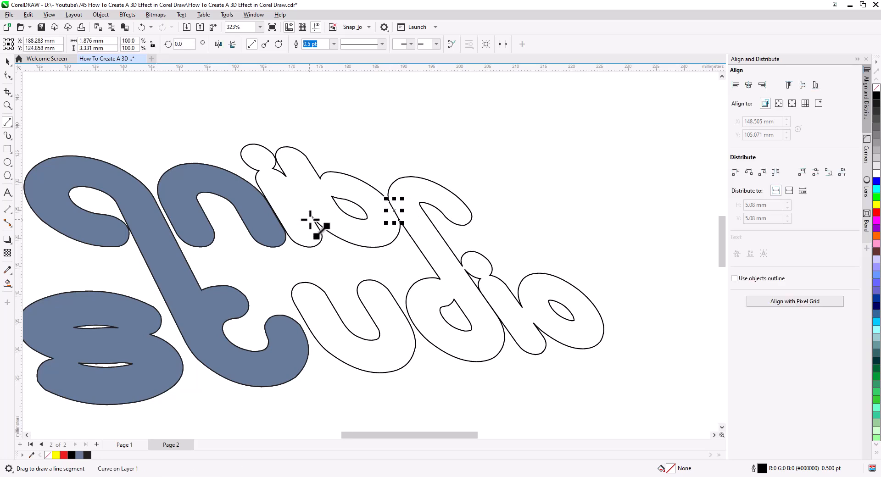
pyautogui.moveTo(311, 216); pyautogui.dragTo(284, 174)
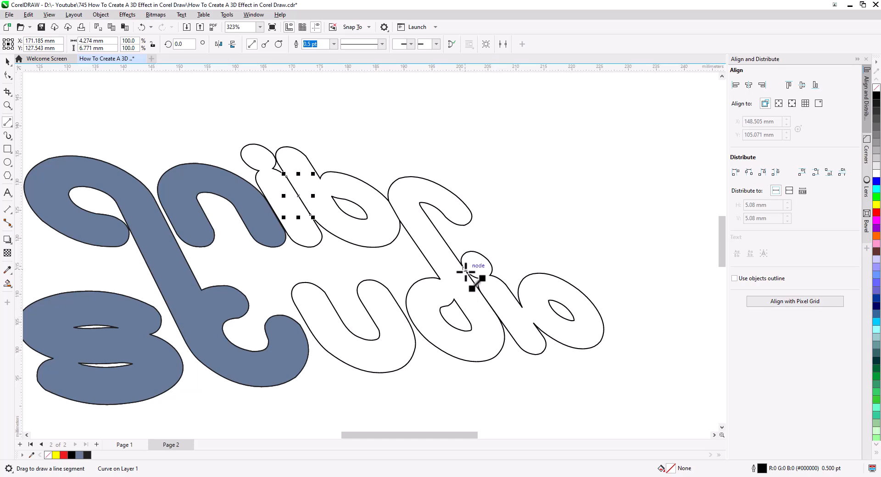
pyautogui.moveTo(465, 270); pyautogui.dragTo(462, 264)
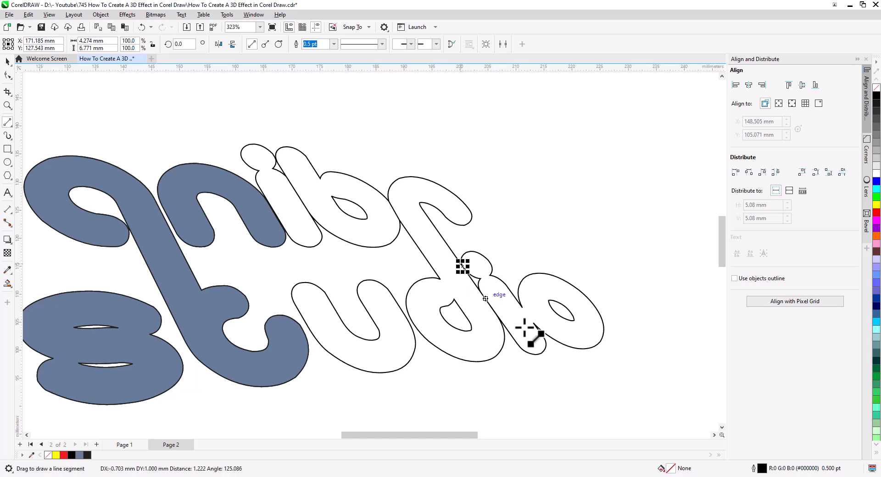
pyautogui.moveTo(535, 326); pyautogui.dragTo(521, 305)
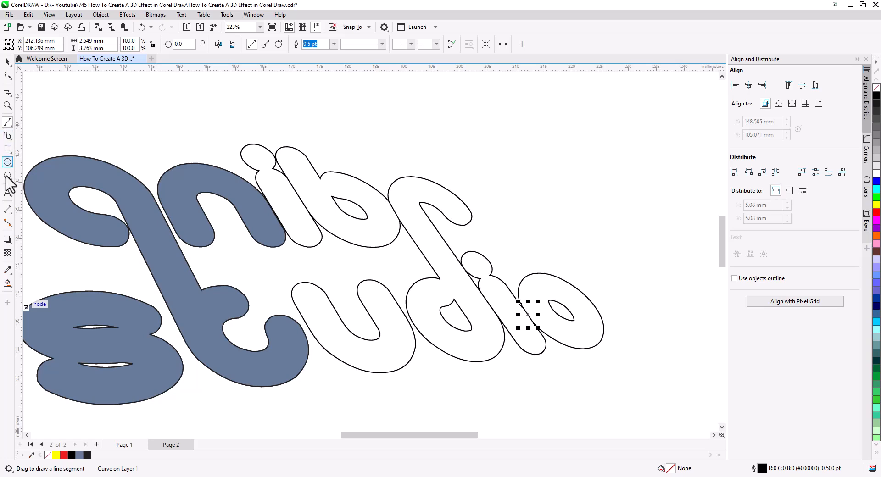
# Step: Smart Fill the remaining i, b, joined r-d, second i, o and u outlines with the same blue-grey
pyautogui.click(7, 283)
pyautogui.click(293, 216)
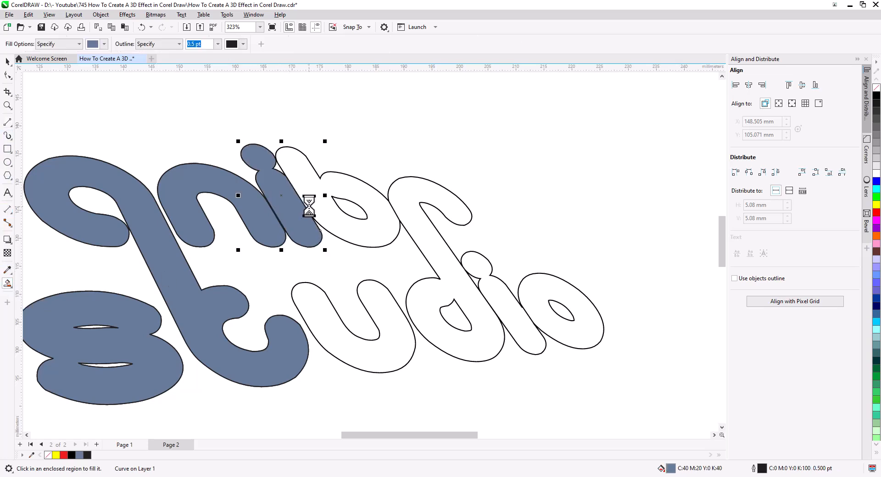
pyautogui.click(318, 217)
pyautogui.click(428, 246)
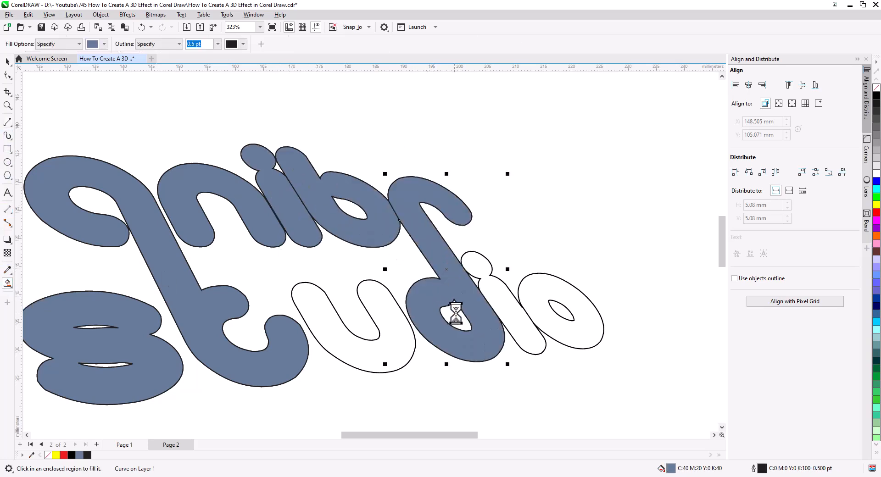
pyautogui.click(512, 317)
pyautogui.click(539, 315)
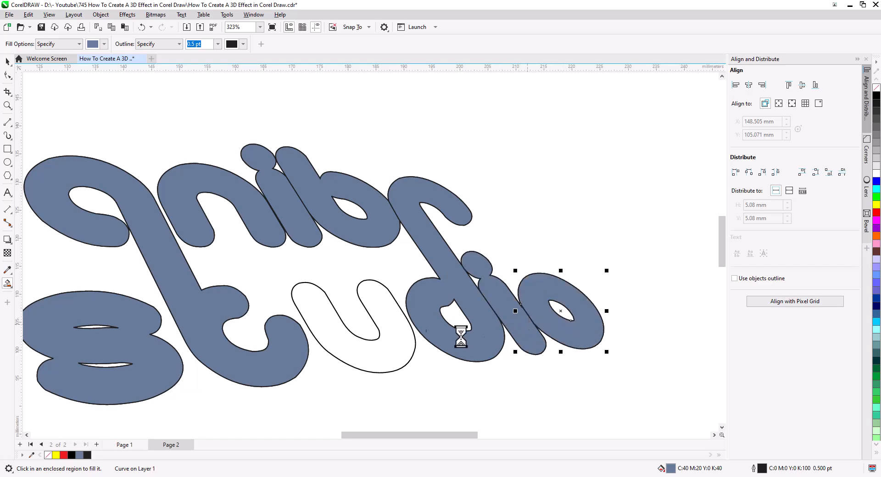
pyautogui.click(342, 345)
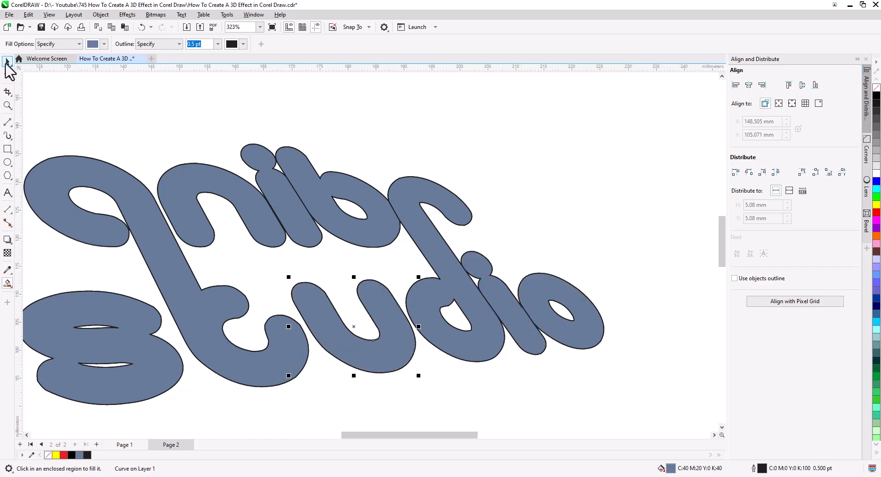
# Step: Select all ten blue-grey letter shapes and cut them from Page 2
pyautogui.click(6, 65)
pyautogui.scroll(-3, 250, 315)
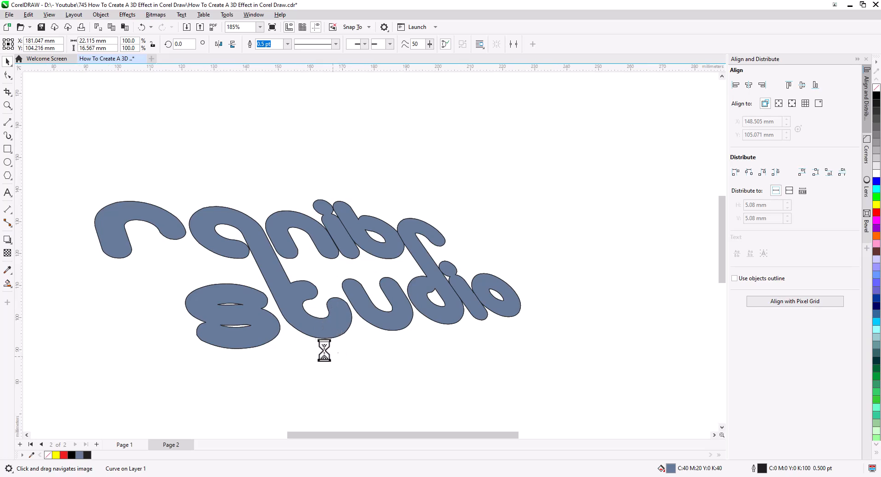
pyautogui.click(471, 305)
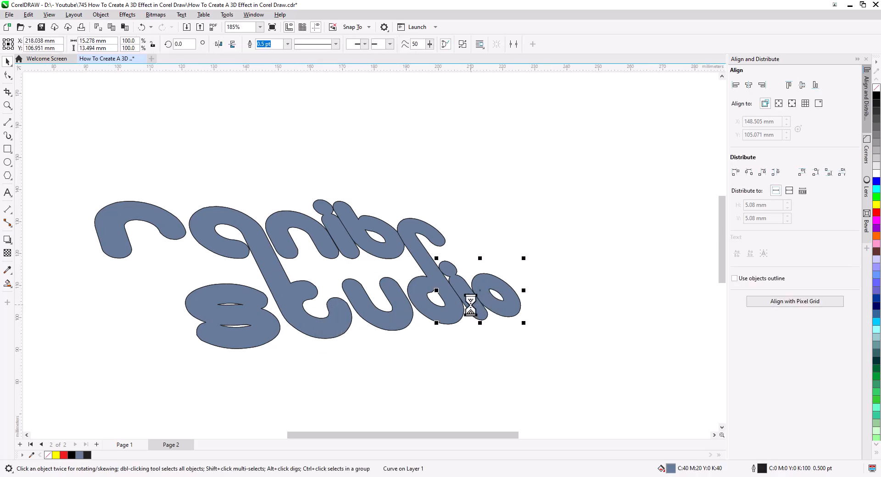
pyautogui.keyDown('shift'); pyautogui.click(443, 313); pyautogui.keyUp('shift')
pyautogui.keyDown('shift'); pyautogui.click(393, 323); pyautogui.keyUp('shift')
pyautogui.keyDown('shift'); pyautogui.click(252, 334); pyautogui.keyUp('shift')
pyautogui.keyDown('shift'); pyautogui.click(126, 249); pyautogui.keyUp('shift')
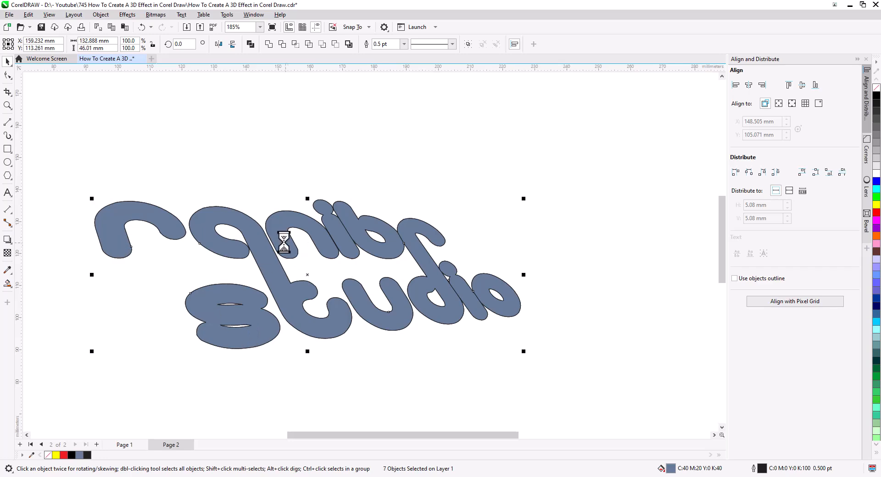
pyautogui.keyDown('shift'); pyautogui.click(382, 247); pyautogui.keyUp('shift')
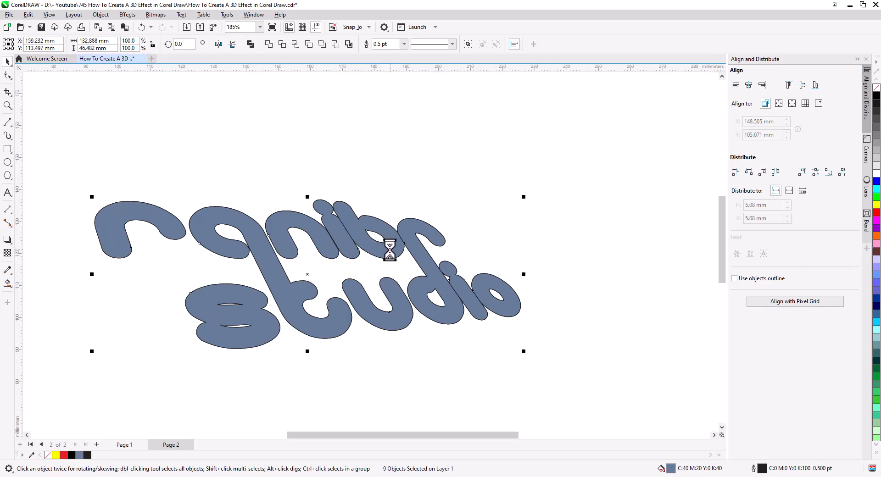
pyautogui.rightClick(389, 250)
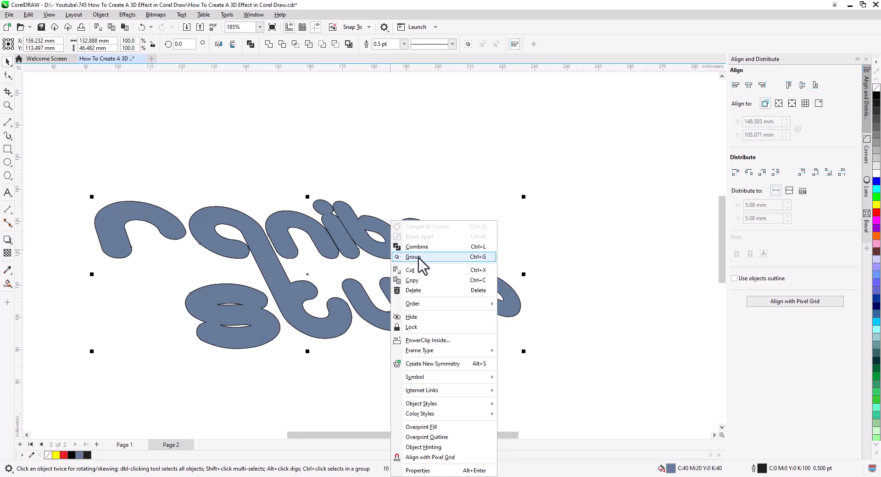
pyautogui.click(426, 271)
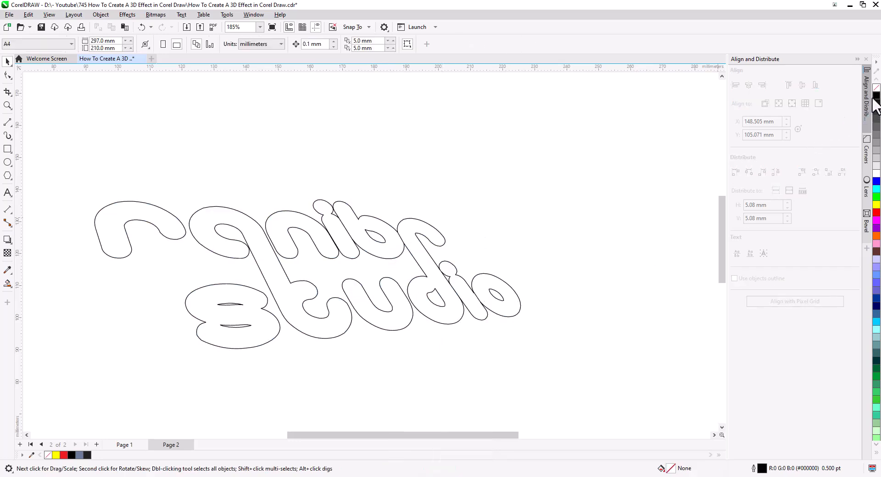
# Step: Paste the cut letter shapes onto Page 1 and give them a white fill with no outline
pyautogui.click(126, 446)
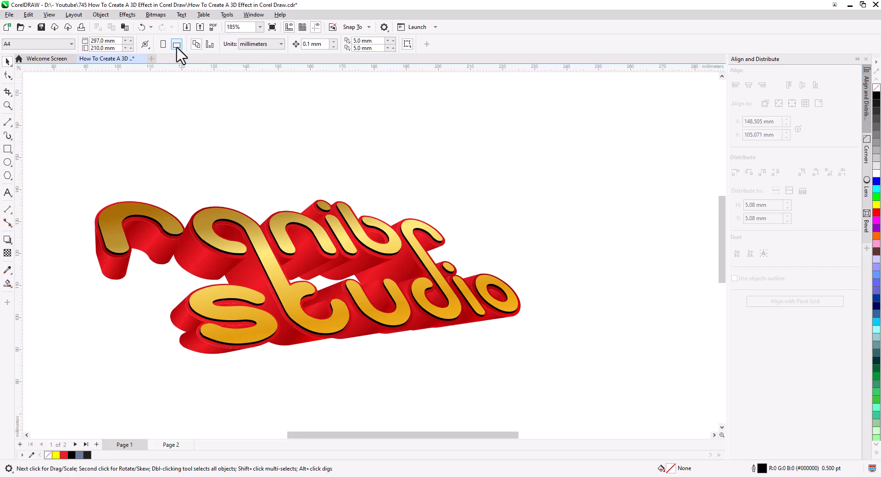
pyautogui.click(125, 27)
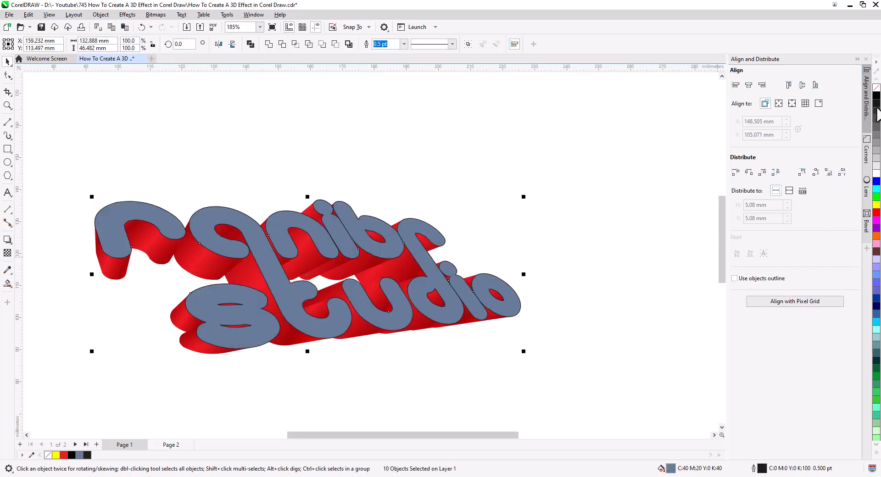
pyautogui.click(876, 177)
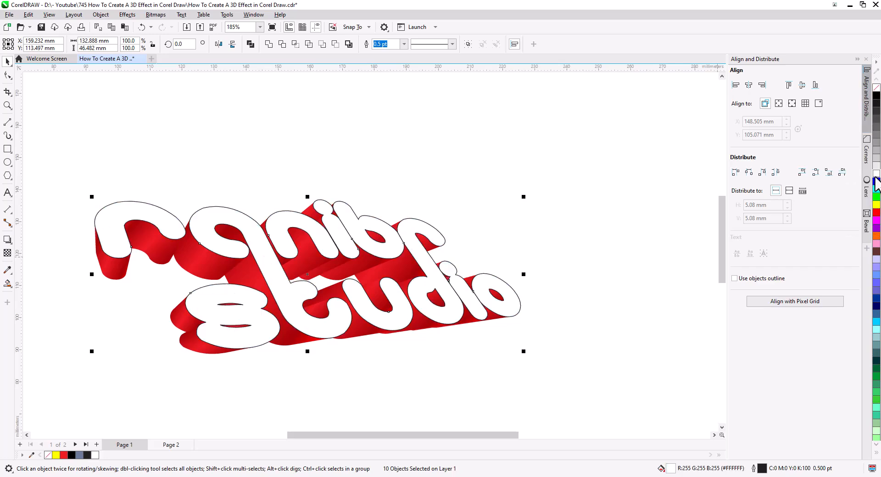
pyautogui.rightClick(876, 87)
pyautogui.click(596, 233)
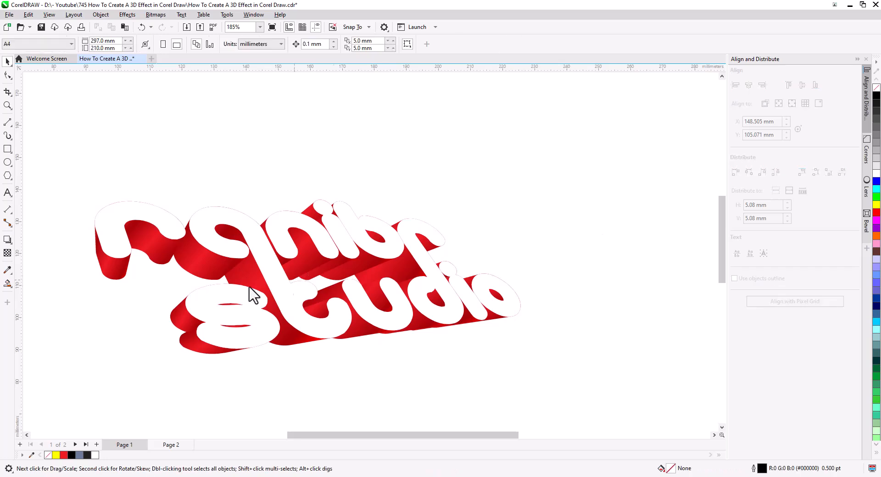
# Step: Apply linear fountain transparencies to the white r and joined a-t shapes, fading from white at their lower edges to clear above
pyautogui.scroll(4, 122, 312)
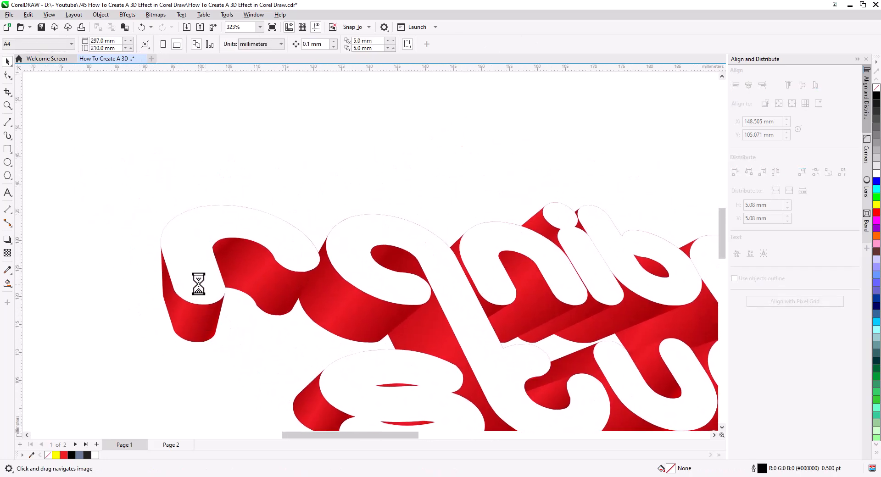
pyautogui.click(197, 281)
pyautogui.click(7, 252)
pyautogui.moveTo(168, 324); pyautogui.dragTo(201, 261)
pyautogui.moveTo(172, 324); pyautogui.dragTo(179, 313)
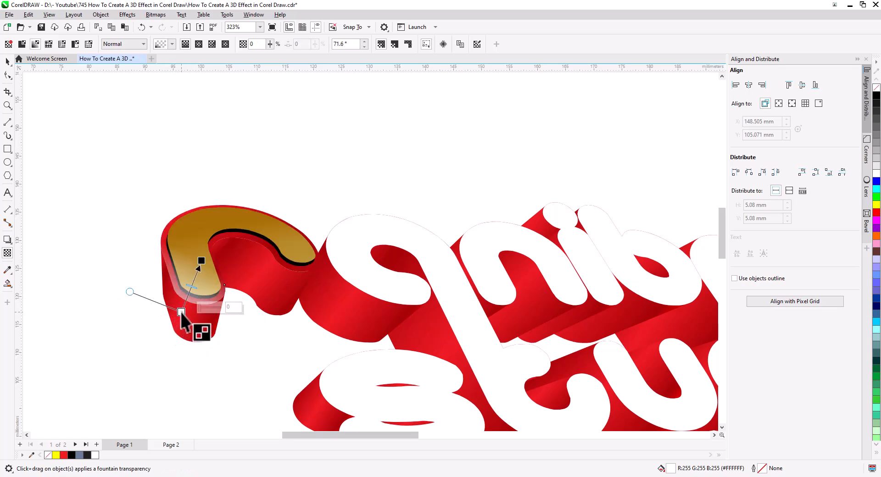
pyautogui.moveTo(202, 262); pyautogui.dragTo(197, 274)
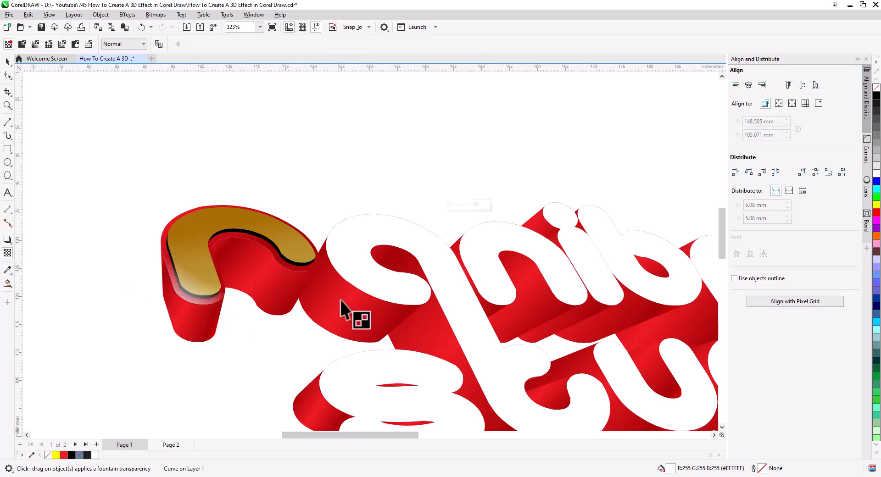
pyautogui.moveTo(336, 300); pyautogui.dragTo(361, 269)
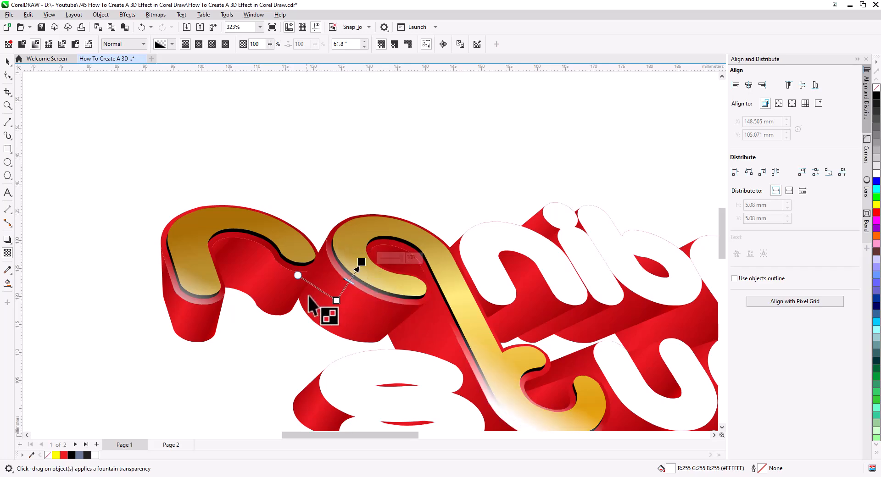
# Step: Draw a line about 14 mm long across the stem joining the a and t, and split the white overlay there into two pieces
pyautogui.click(8, 123)
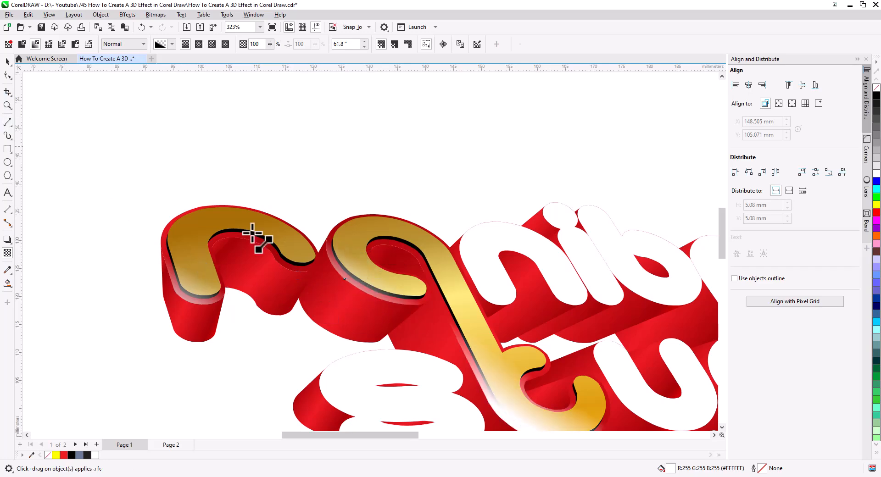
pyautogui.moveTo(428, 326); pyautogui.dragTo(506, 320)
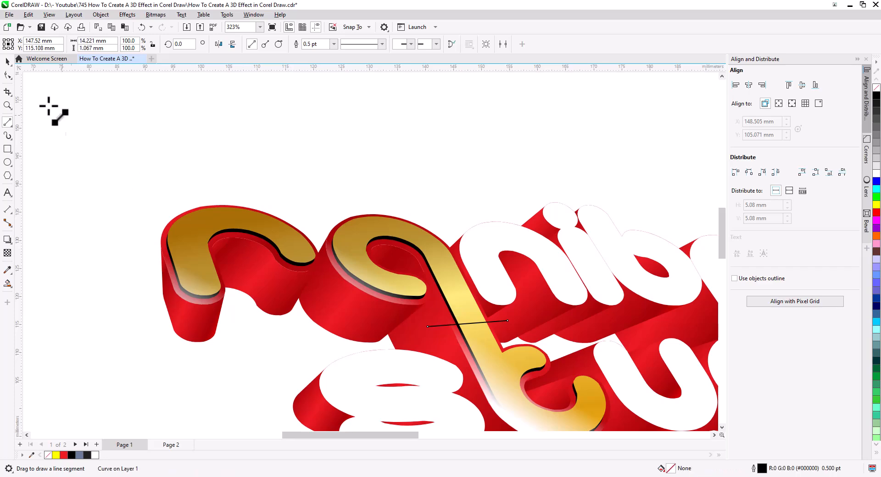
pyautogui.click(7, 61)
pyautogui.keyDown('shift'); pyautogui.click(477, 356); pyautogui.keyUp('shift')
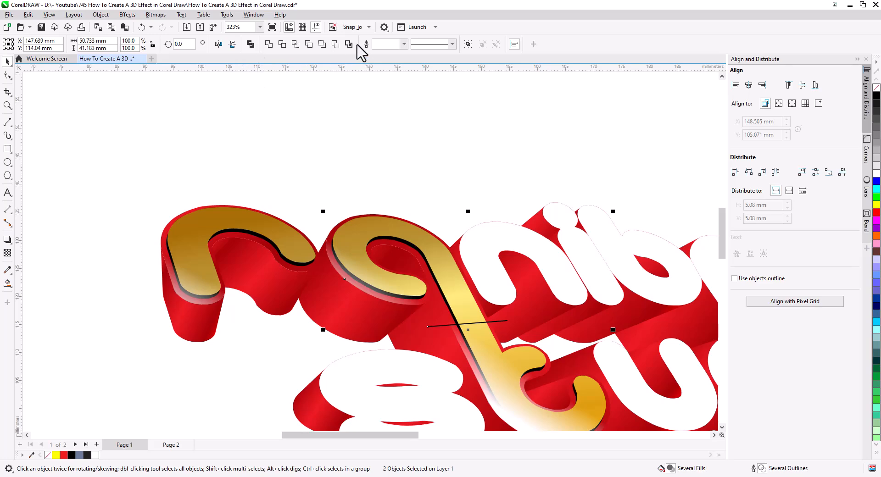
pyautogui.rightClick(474, 351)
pyautogui.click(505, 107)
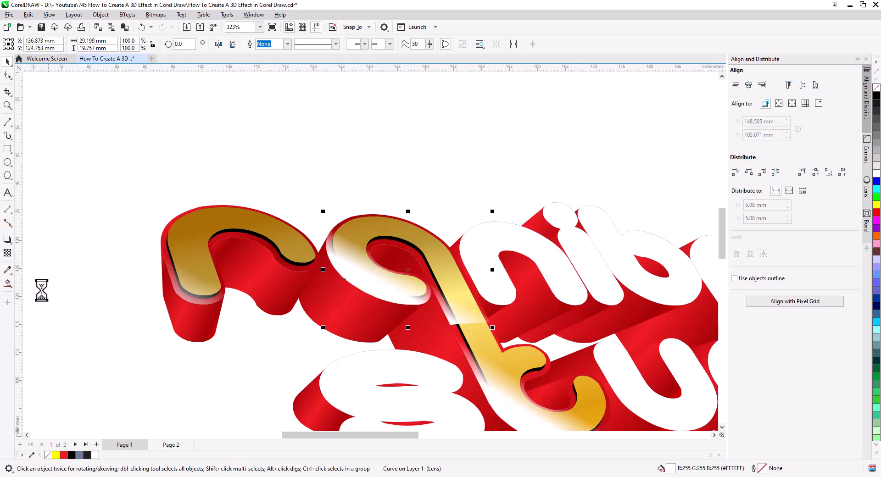
pyautogui.click(7, 239)
pyautogui.moveTo(326, 270); pyautogui.dragTo(360, 274)
pyautogui.hotkey('ctrl', 'z')
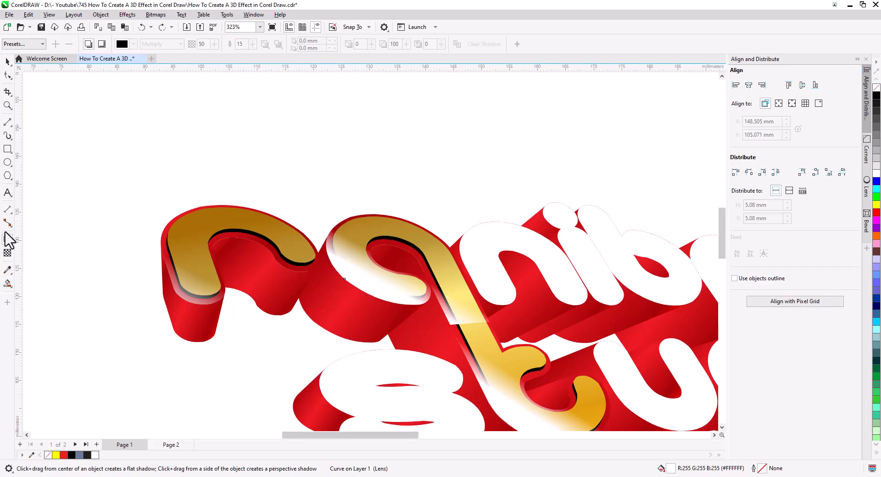
# Step: Apply separate linear transparencies to the a piece, the t piece and the s overlay, leaving white highlights along their lower edges
pyautogui.click(10, 254)
pyautogui.moveTo(347, 313); pyautogui.dragTo(376, 277)
pyautogui.moveTo(400, 327); pyautogui.dragTo(249, 285)
pyautogui.click(373, 378)
pyautogui.moveTo(374, 417); pyautogui.dragTo(388, 380)
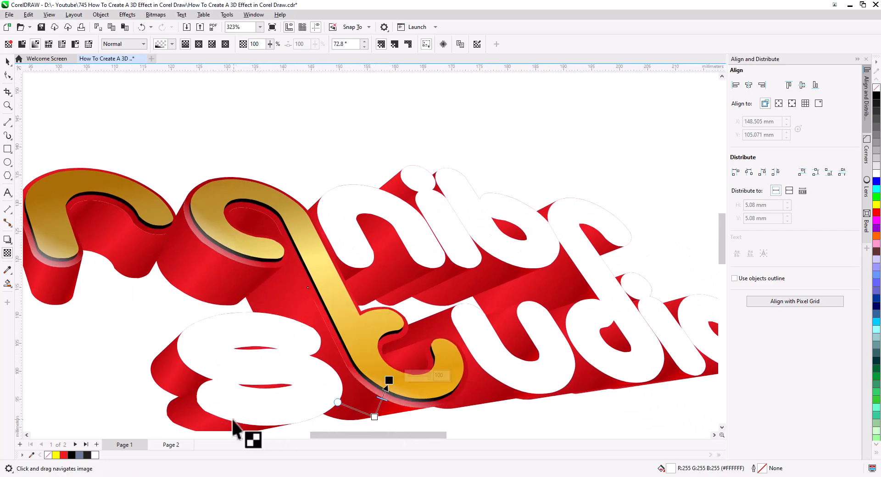
pyautogui.moveTo(233, 422); pyautogui.dragTo(244, 370)
pyautogui.moveTo(187, 373); pyautogui.dragTo(220, 363)
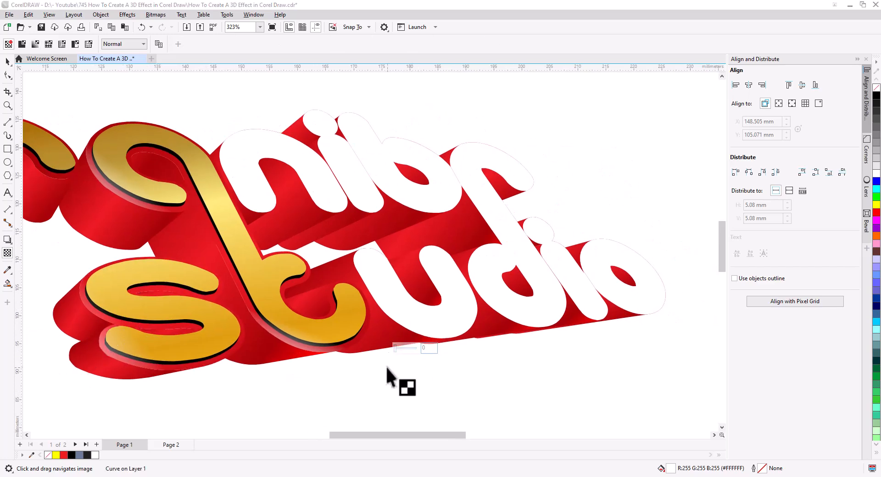
# Step: Apply linear transparencies to the white u, n, i and b overlays, fading from white at their lower edges to clear above
pyautogui.moveTo(448, 419); pyautogui.dragTo(409, 353)
pyautogui.moveTo(247, 233); pyautogui.dragTo(258, 195)
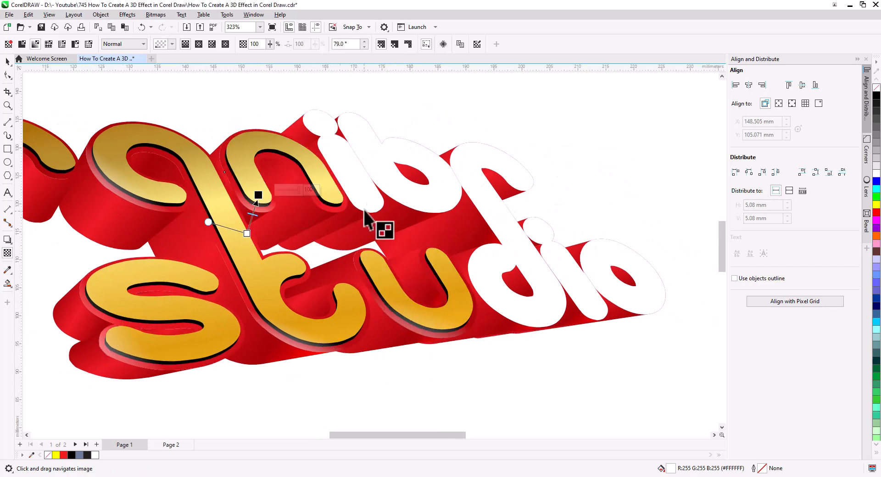
pyautogui.moveTo(376, 219); pyautogui.dragTo(390, 183)
pyautogui.moveTo(399, 231); pyautogui.dragTo(425, 190)
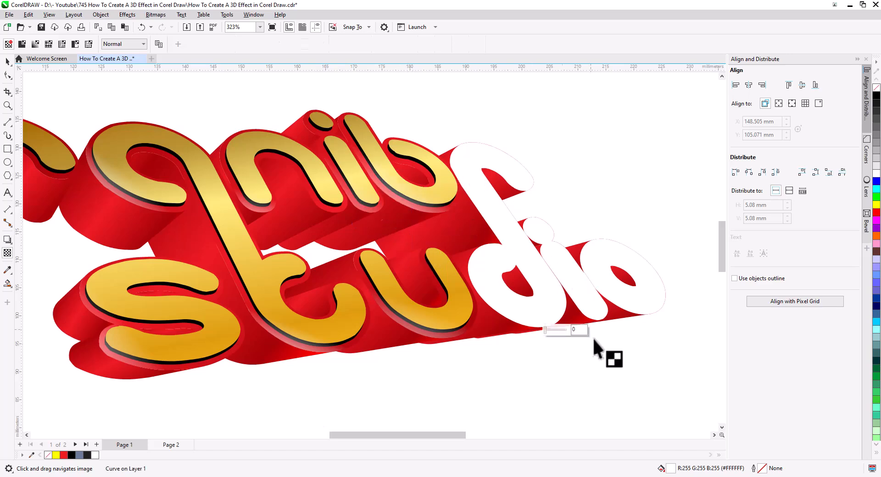
# Step: Apply linear transparencies to the remaining white r-d, i and o overlays, fading them upward from their lower edges
pyautogui.moveTo(582, 339); pyautogui.dragTo(596, 305)
pyautogui.moveTo(623, 340); pyautogui.dragTo(633, 292)
pyautogui.press('Escape')
pyautogui.moveTo(437, 321); pyautogui.dragTo(500, 349)
pyautogui.press('space')
pyautogui.click(213, 358)
pyautogui.moveTo(239, 402); pyautogui.dragTo(314, 379)
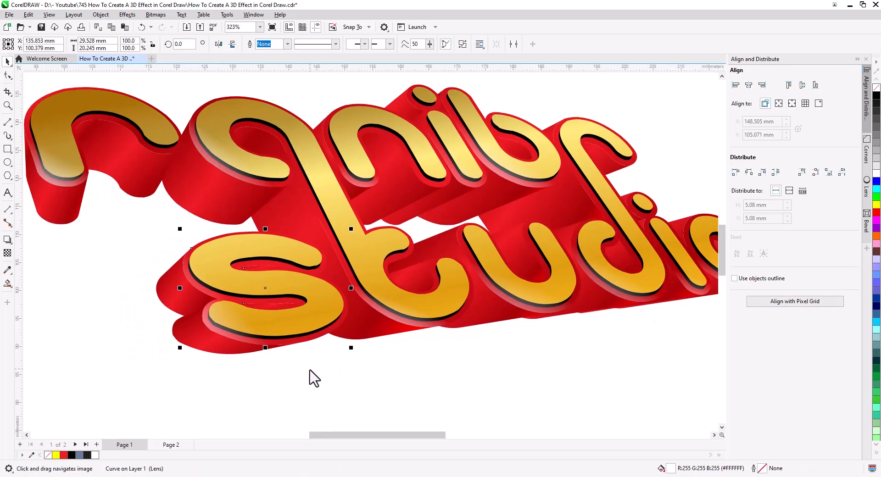
pyautogui.click(315, 378)
pyautogui.scroll(-3, 401, 386)
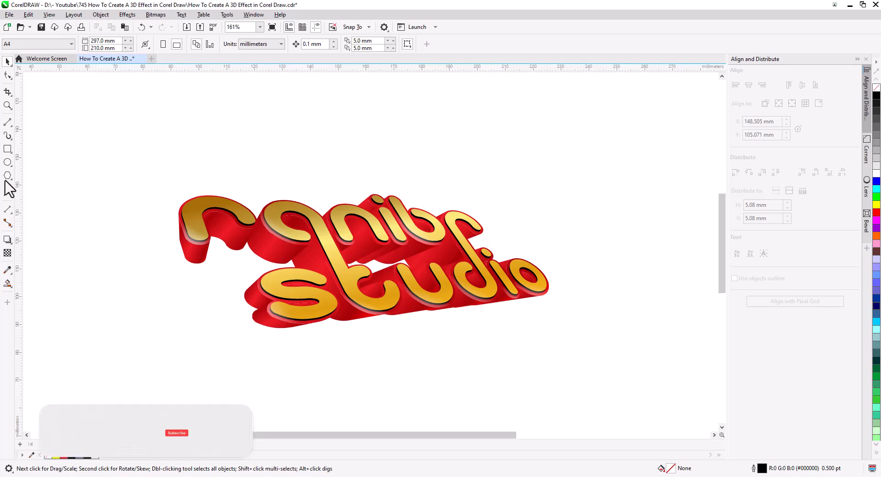
# Step: Draw a white-filled circle about 1.7 mm in diameter in the empty area below the first r
pyautogui.click(7, 162)
pyautogui.scroll(1, 165, 271)
pyautogui.scroll(2, 166, 272)
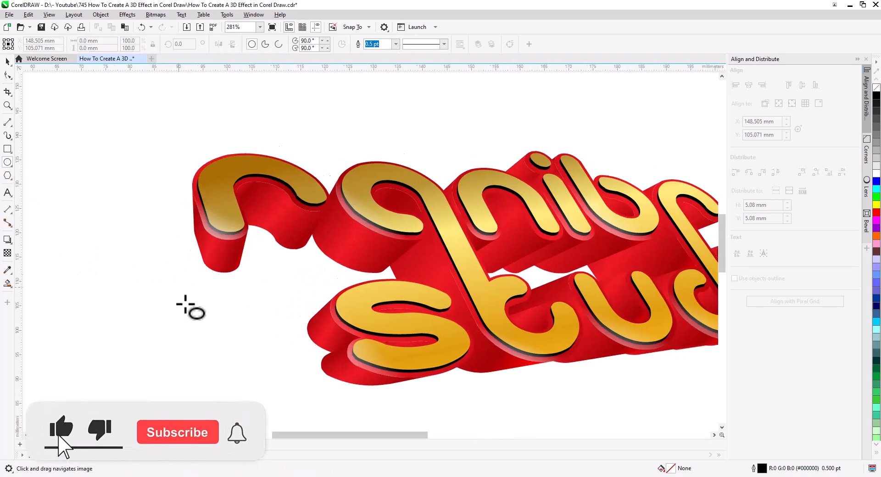
pyautogui.click(174, 316)
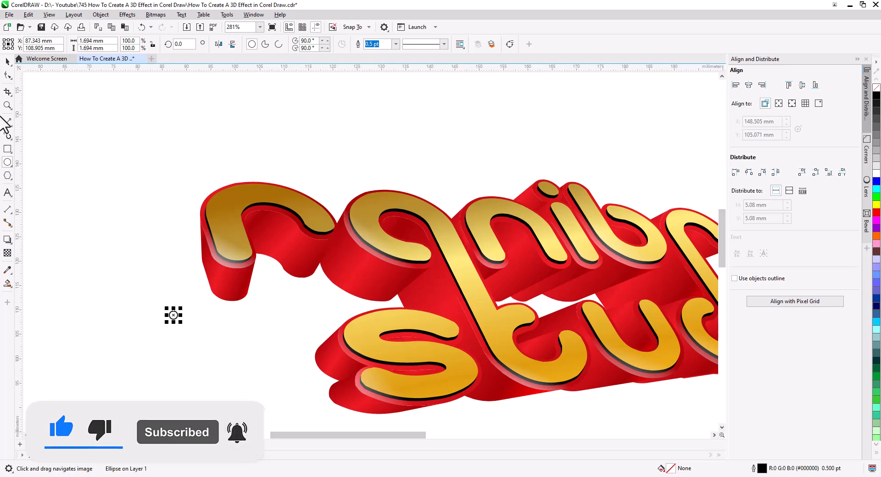
pyautogui.click(7, 61)
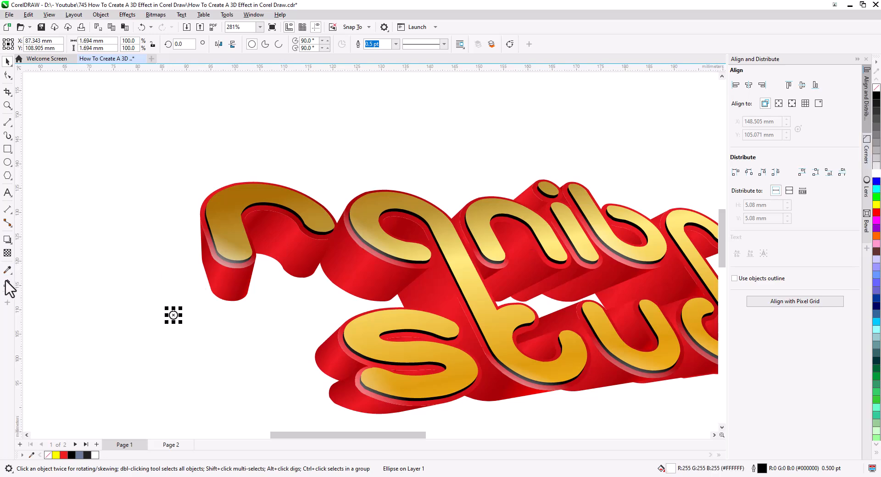
# Step: Cast a drop shadow from the circle onto the r's lower edge, with white colour and Normal merge mode
pyautogui.click(7, 240)
pyautogui.moveTo(173, 315); pyautogui.dragTo(224, 259)
pyautogui.scroll(2, 220, 272)
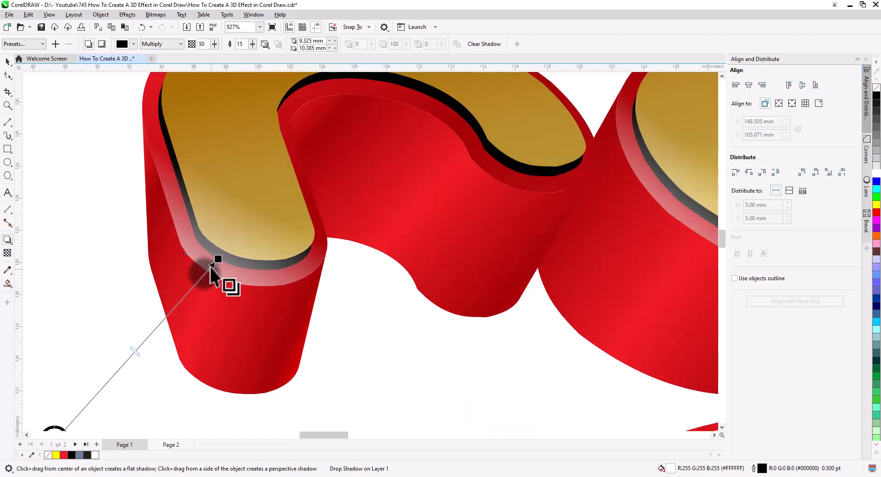
pyautogui.click(133, 45)
pyautogui.click(151, 101)
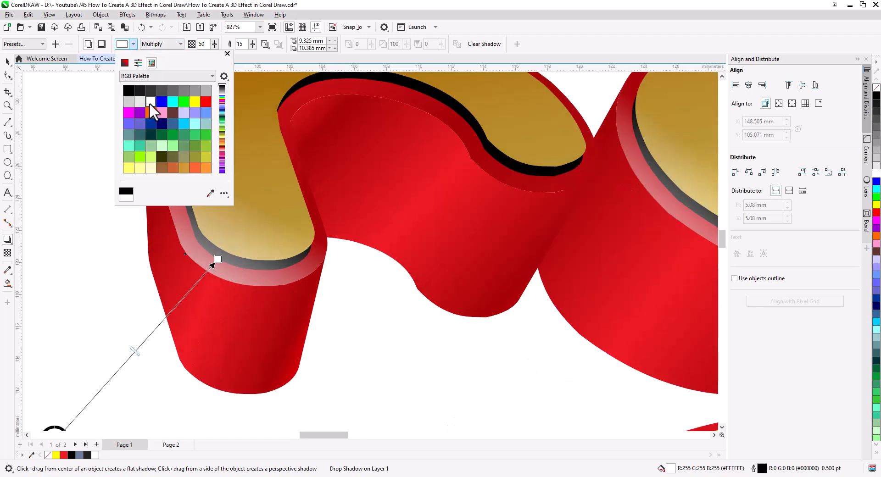
pyautogui.click(173, 44)
pyautogui.click(169, 44)
pyautogui.click(160, 51)
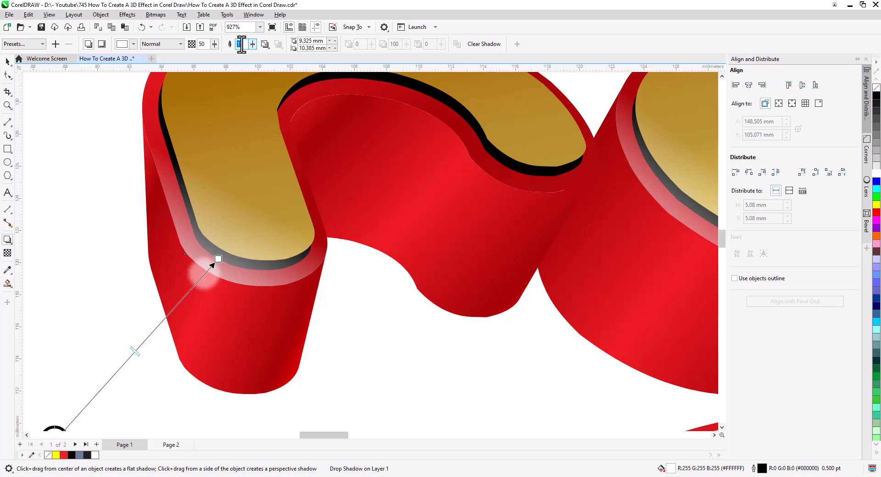
# Step: Set the shadow's feathering to 60 and opacity to 80, and shift it slightly onto the r's edge
pyautogui.write('4')
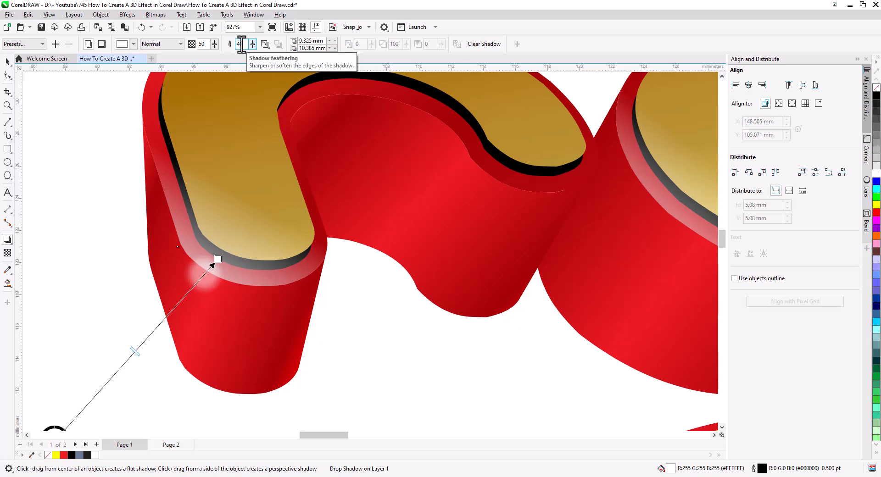
pyautogui.write('0')
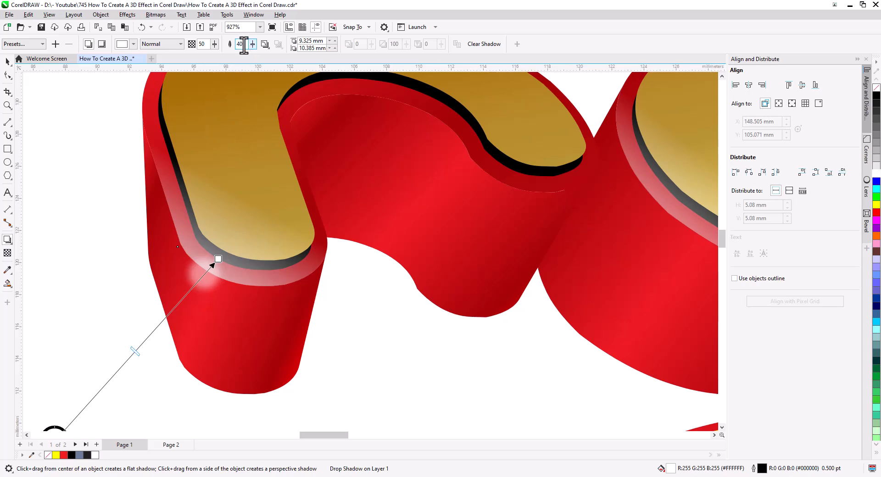
pyautogui.write('60')
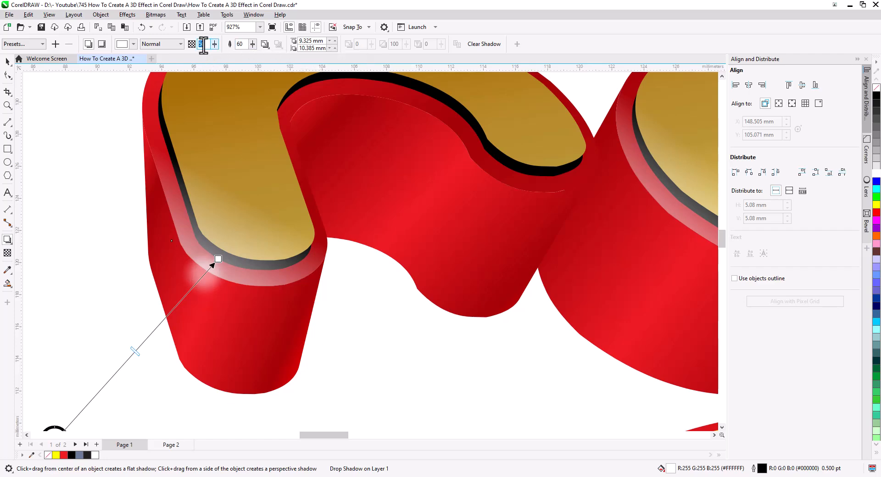
pyautogui.press('Return')
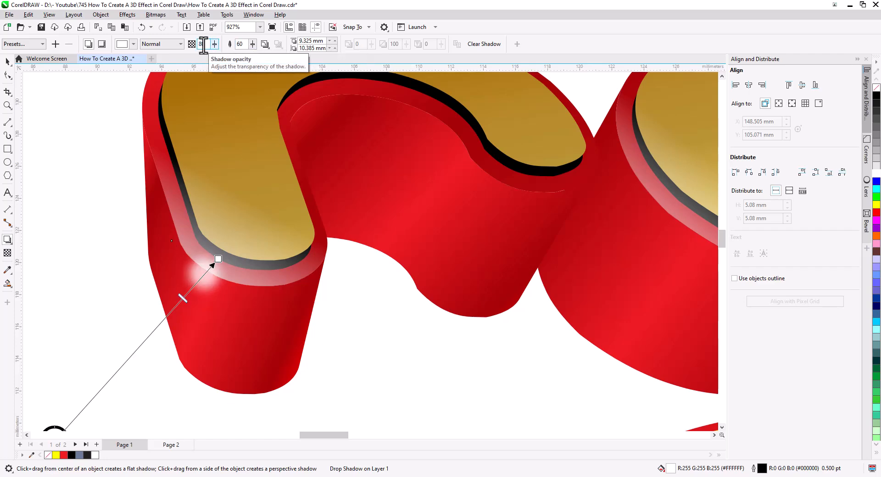
pyautogui.moveTo(218, 259); pyautogui.dragTo(222, 254)
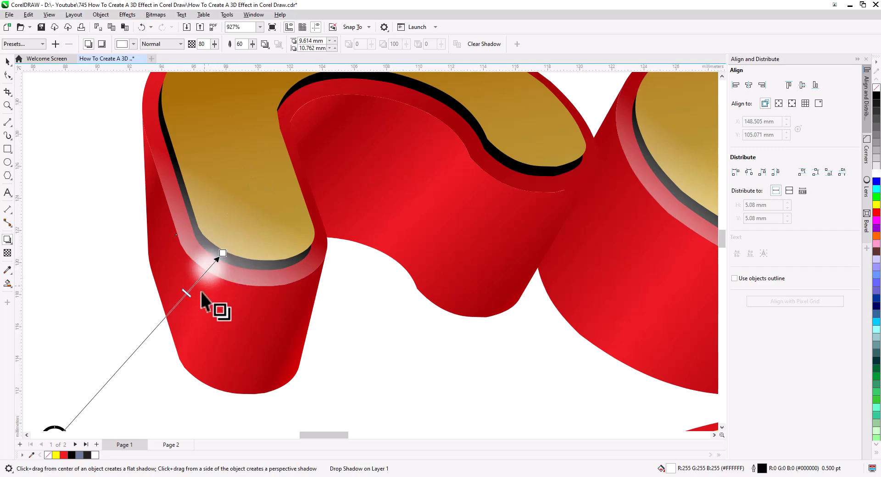
# Step: Shrink the source circle to about 1.2 mm and reposition its white shadow on the r's lower edge
pyautogui.scroll(-2, 213, 317)
pyautogui.click(7, 64)
pyautogui.click(99, 399)
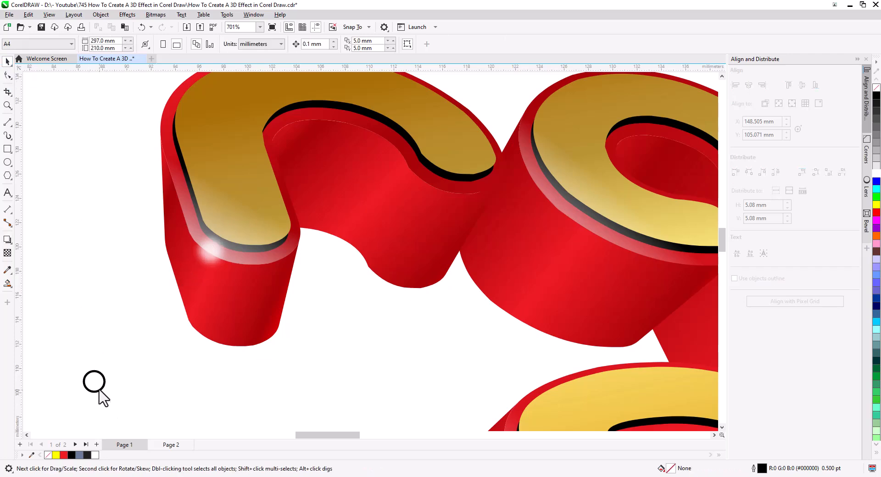
pyautogui.click(105, 390)
pyautogui.moveTo(110, 396); pyautogui.dragTo(220, 247)
pyautogui.click(7, 239)
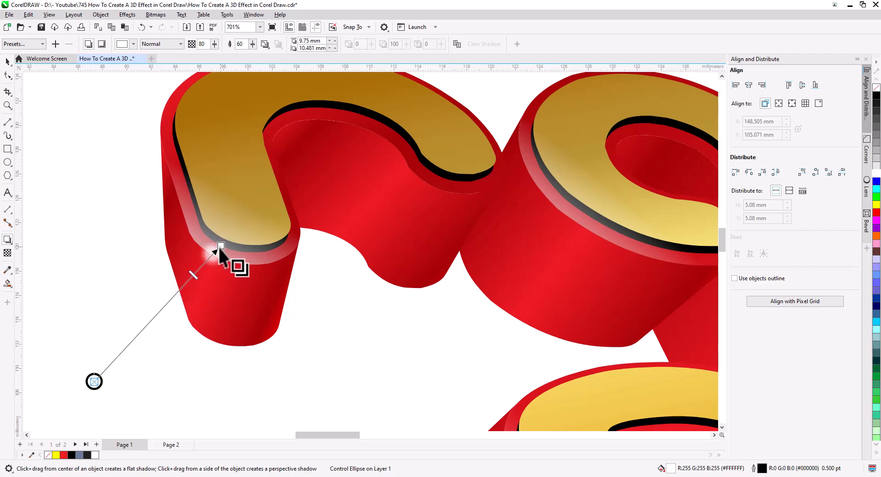
pyautogui.click(7, 62)
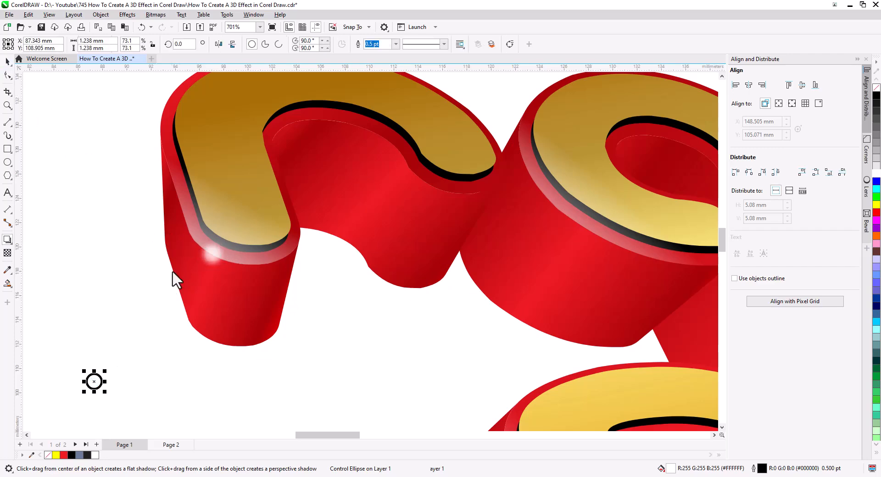
# Step: Break the white drop shadow apart from its circle
pyautogui.rightClick(209, 258)
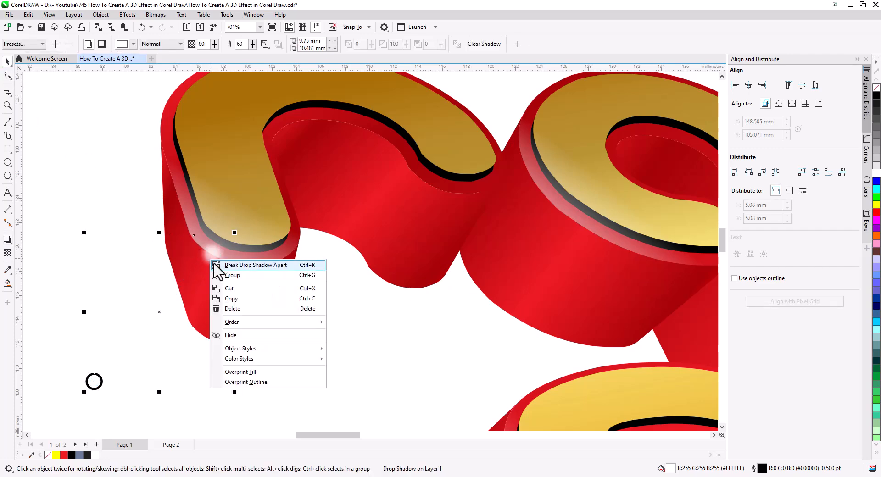
pyautogui.press('Escape')
pyautogui.click(129, 287)
pyautogui.scroll(-3, 184, 295)
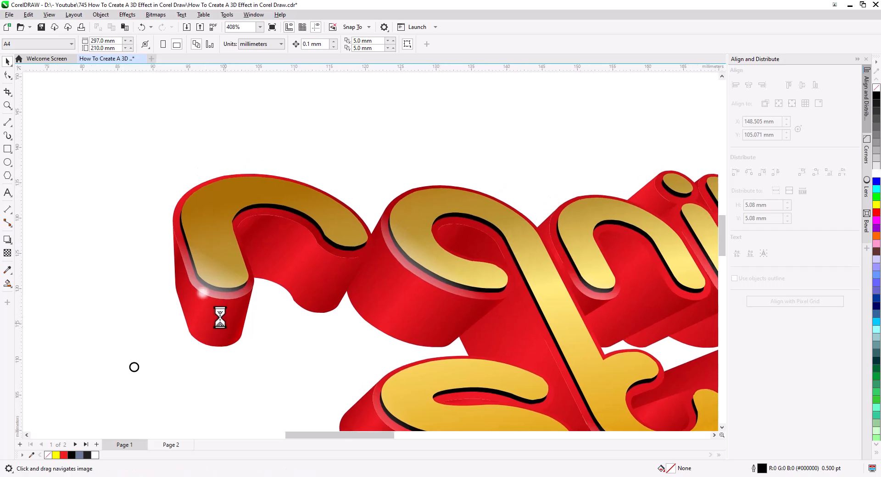
# Step: Scale the detached white glow to 90% and position it on the lower edge of the r's contour
pyautogui.click(201, 292)
pyautogui.scroll(6, 199, 291)
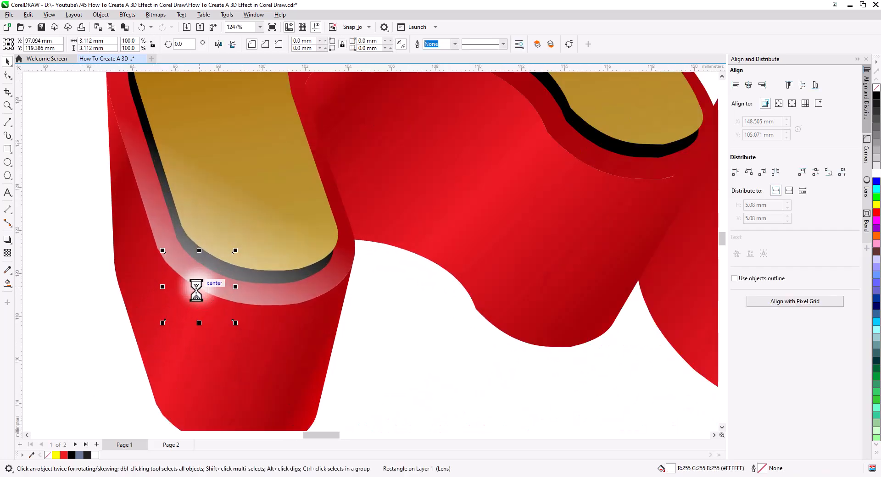
pyautogui.moveTo(196, 290); pyautogui.dragTo(197, 282)
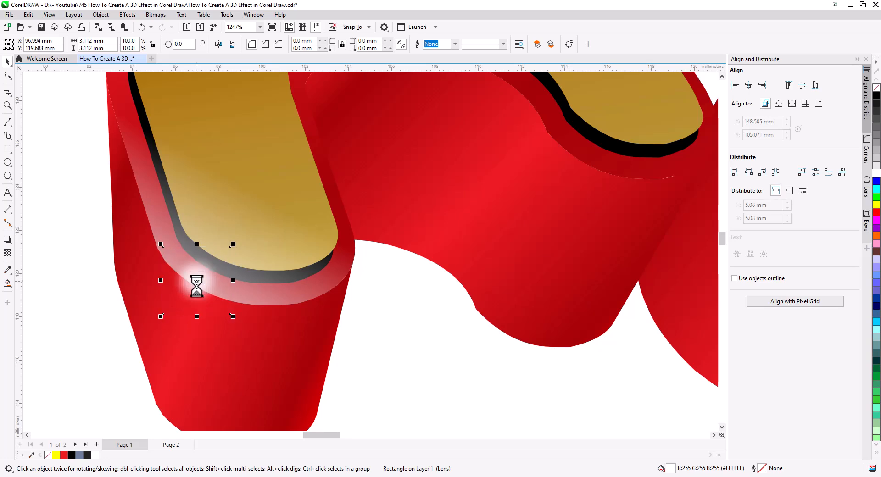
pyautogui.moveTo(236, 320); pyautogui.dragTo(230, 314)
pyautogui.moveTo(197, 281); pyautogui.dragTo(192, 283)
pyautogui.scroll(-5, 81, 420)
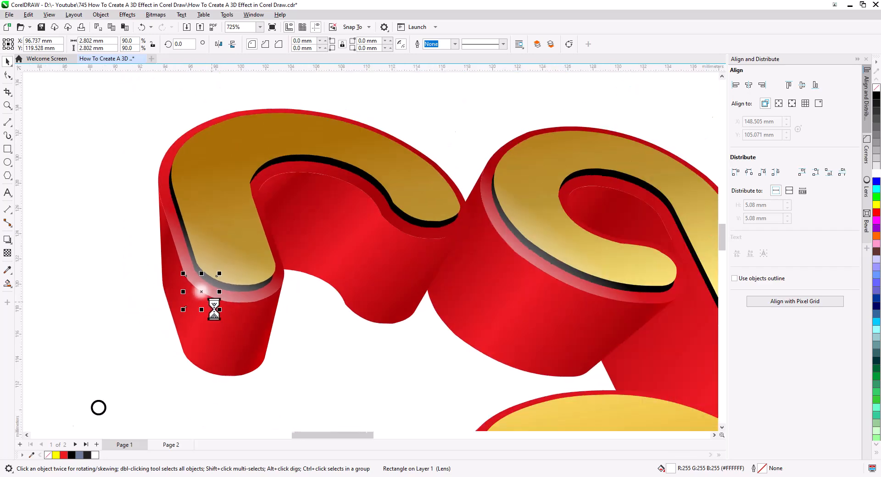
# Step: Place copies of the white glow spot on the lower contour edges of the other letters
pyautogui.moveTo(155, 303); pyautogui.dragTo(380, 315)
pyautogui.click(394, 299)
pyautogui.click(395, 330)
pyautogui.moveTo(256, 134); pyautogui.dragTo(97, 307)
pyautogui.click(569, 287)
pyautogui.click(113, 323)
pyautogui.moveTo(158, 355); pyautogui.dragTo(464, 326)
pyautogui.moveTo(417, 278); pyautogui.dragTo(187, 294)
pyautogui.click(203, 310)
pyautogui.click(37, 269)
pyautogui.click(227, 304)
# Step: Readjust the linear transparencies of the s, t and u overlays to align their white highlights with the glow spots
pyautogui.click(7, 253)
pyautogui.scroll(2, 204, 308)
pyautogui.moveTo(244, 315); pyautogui.dragTo(210, 341)
pyautogui.moveTo(81, 367); pyautogui.dragTo(110, 357)
pyautogui.moveTo(194, 270); pyautogui.dragTo(175, 288)
pyautogui.click(485, 296)
pyautogui.moveTo(487, 305); pyautogui.dragTo(505, 263)
pyautogui.hscroll(5, 505, 263)
pyautogui.click(424, 265)
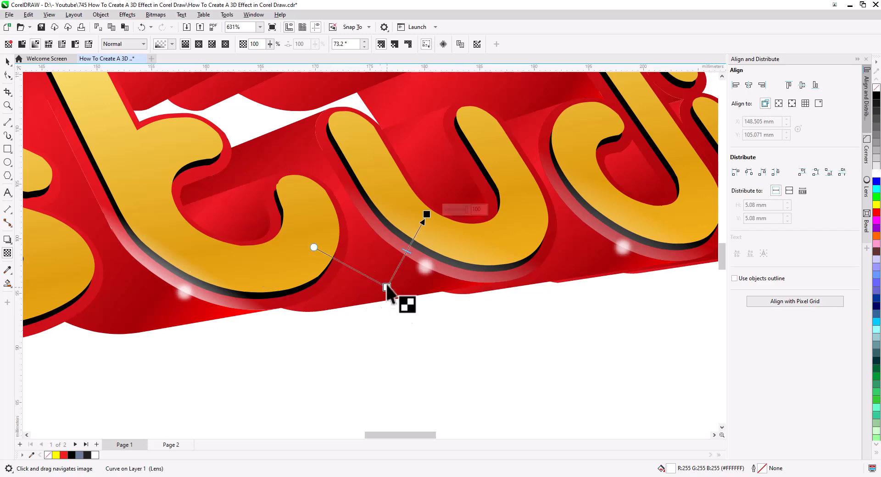
pyautogui.moveTo(380, 308); pyautogui.dragTo(404, 285)
# Step: Readjust the linear transparencies of the d, i and o overlays in the word studio
pyautogui.moveTo(501, 311); pyautogui.dragTo(196, 346)
pyautogui.click(327, 276)
pyautogui.moveTo(275, 346); pyautogui.dragTo(295, 321)
pyautogui.click(475, 284)
pyautogui.moveTo(453, 322); pyautogui.dragTo(465, 306)
pyautogui.click(526, 258)
pyautogui.moveTo(535, 321); pyautogui.dragTo(533, 288)
# Step: Readjust the linear transparencies of the upper word's overlays, working back to the first r
pyautogui.scroll(-2, 289, 283)
pyautogui.moveTo(289, 282); pyautogui.dragTo(420, 390)
pyautogui.click(323, 258)
pyautogui.click(289, 266)
pyautogui.click(160, 265)
pyautogui.moveTo(133, 296); pyautogui.dragTo(329, 302)
pyautogui.click(227, 279)
pyautogui.moveTo(203, 306); pyautogui.dragTo(207, 297)
pyautogui.moveTo(310, 348); pyautogui.dragTo(466, 304)
pyautogui.click(181, 265)
pyautogui.moveTo(150, 281); pyautogui.dragTo(148, 276)
# Step: Delete the leftover source circle below the first r
pyautogui.click(7, 62)
pyautogui.moveTo(83, 304); pyautogui.dragTo(127, 362)
pyautogui.press('Delete')
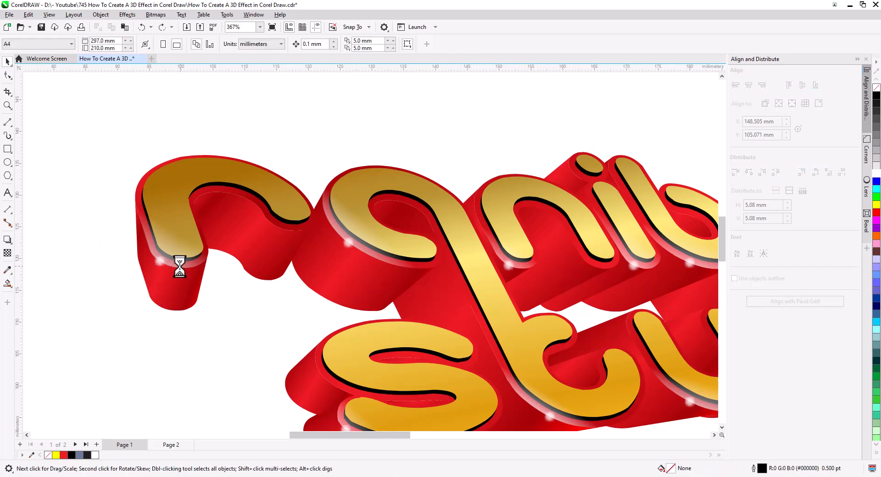
# Step: Select all the white highlight overlays across both words and group them
pyautogui.keyDown('shift'); pyautogui.click(365, 231); pyautogui.keyUp('shift')
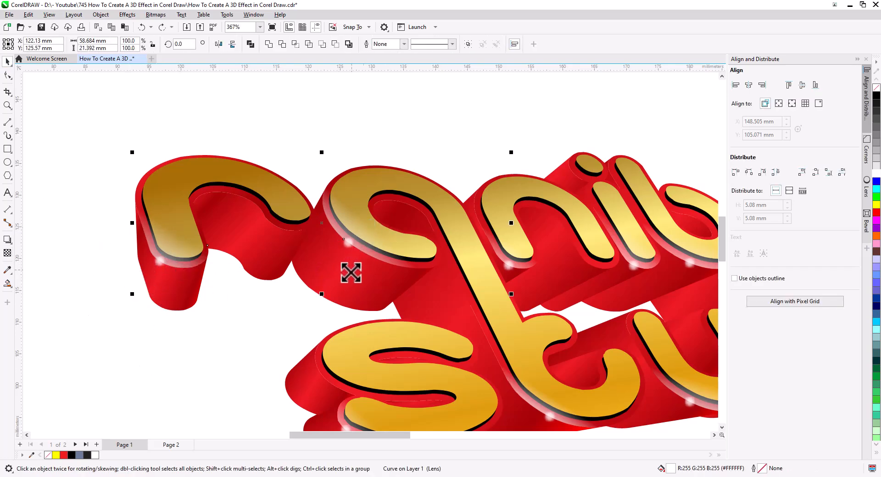
pyautogui.scroll(-2, 350, 271)
pyautogui.hscroll(3, 350, 301)
pyautogui.keyDown('shift'); pyautogui.click(393, 256); pyautogui.keyUp('shift')
pyautogui.keyDown('shift'); pyautogui.click(410, 264); pyautogui.keyUp('shift')
pyautogui.keyDown('shift'); pyautogui.click(481, 275); pyautogui.keyUp('shift')
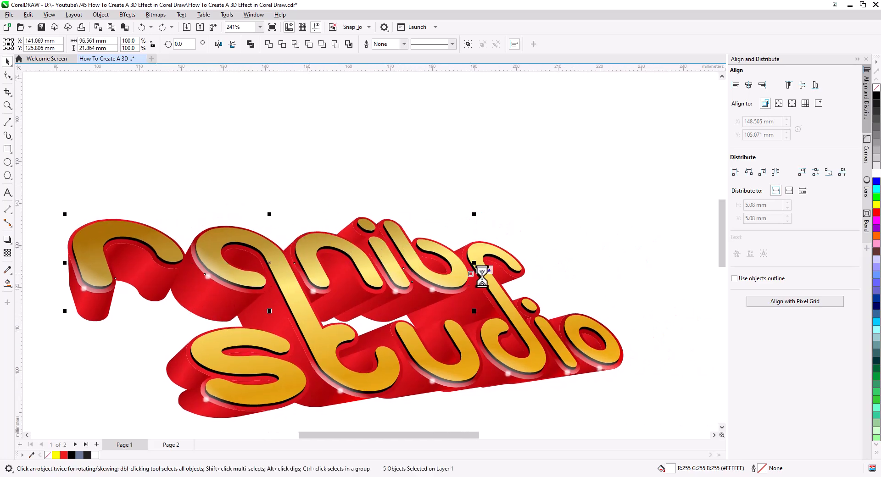
pyautogui.keyDown('shift'); pyautogui.click(552, 344); pyautogui.keyUp('shift')
pyautogui.keyDown('shift'); pyautogui.click(573, 340); pyautogui.keyUp('shift')
pyautogui.keyDown('shift'); pyautogui.click(452, 367); pyautogui.keyUp('shift')
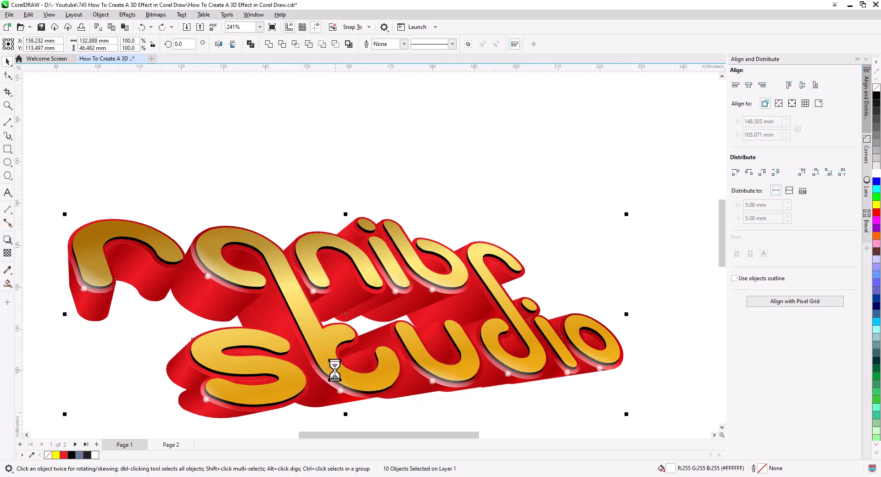
pyautogui.rightClick(334, 370)
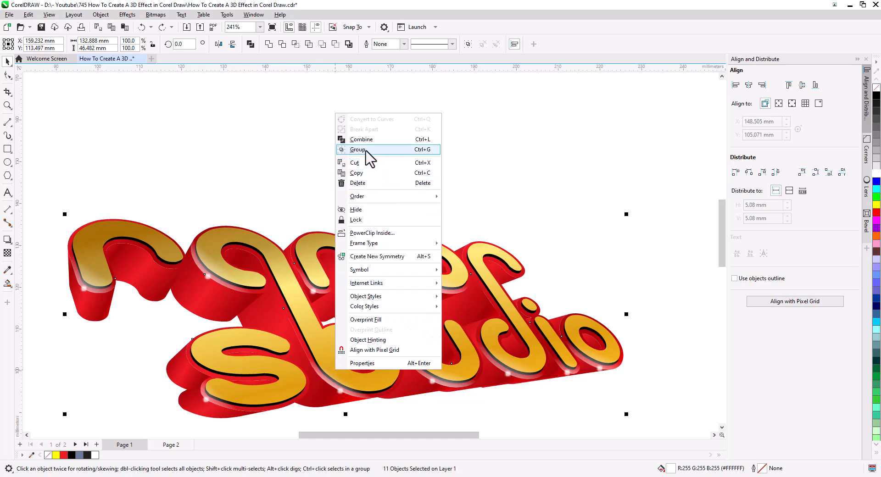
pyautogui.click(368, 156)
# Step: Send the overlay group to the back of the page and PowerClip it inside the red letter contour
pyautogui.rightClick(324, 361)
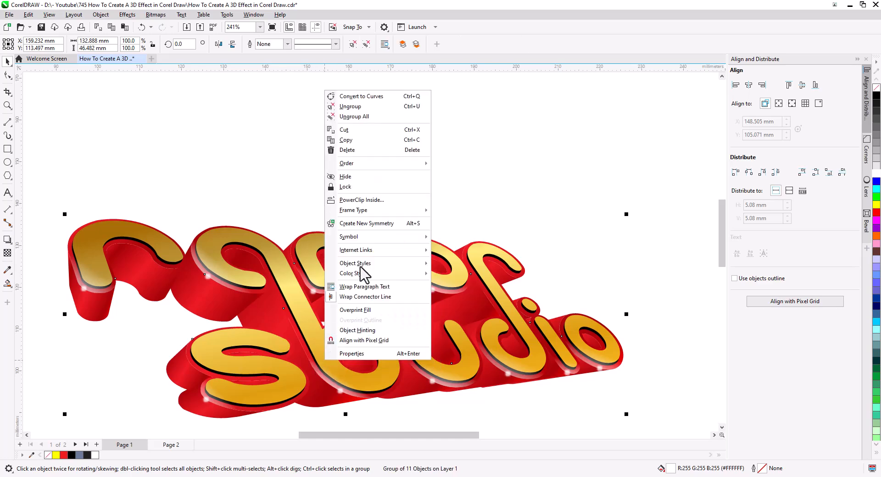
pyautogui.moveTo(375, 165)
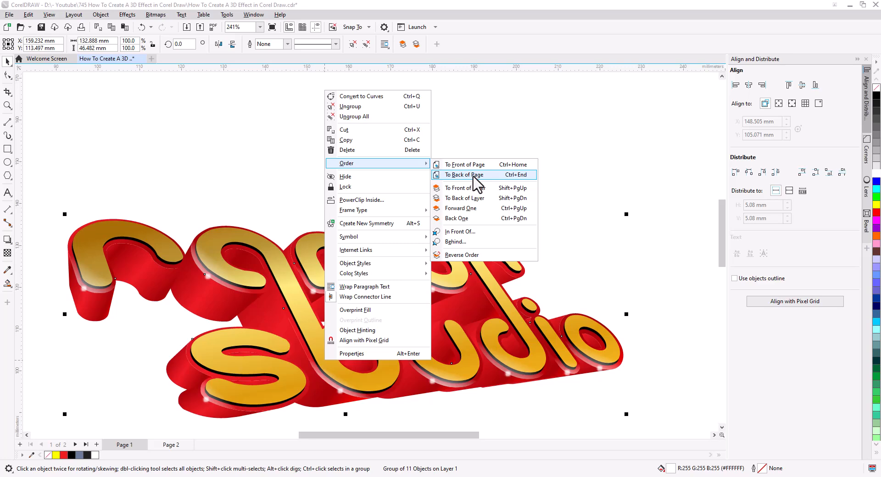
pyautogui.click(464, 175)
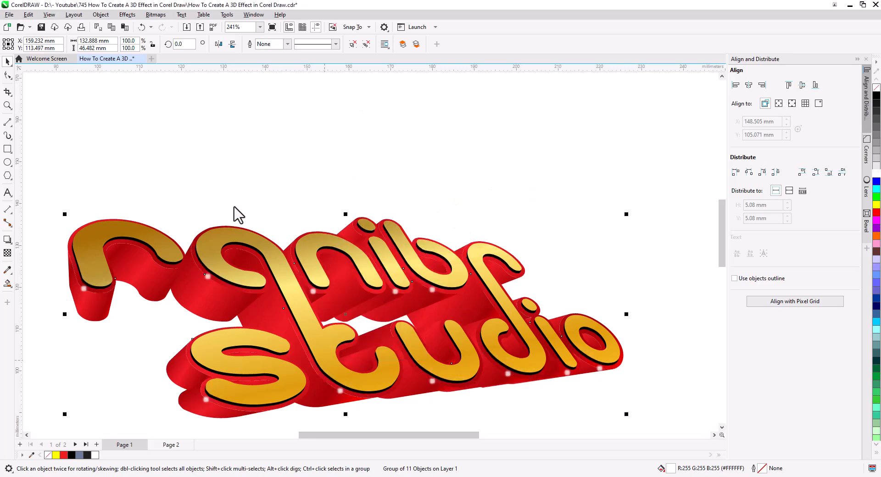
pyautogui.click(95, 17)
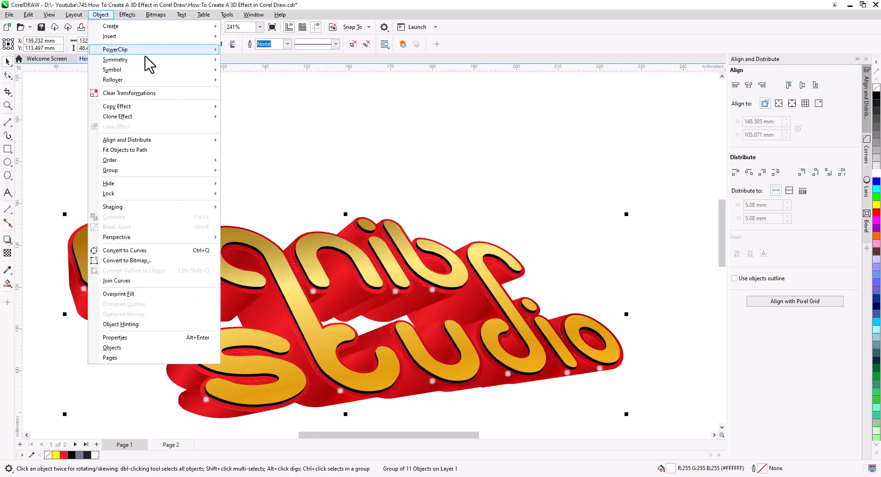
pyautogui.moveTo(134, 50)
pyautogui.click(243, 52)
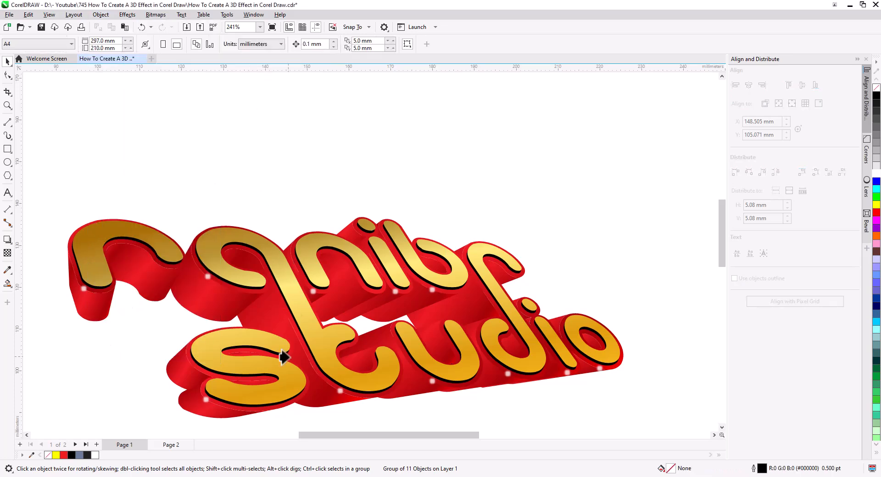
pyautogui.click(198, 387)
pyautogui.scroll(-1, 179, 333)
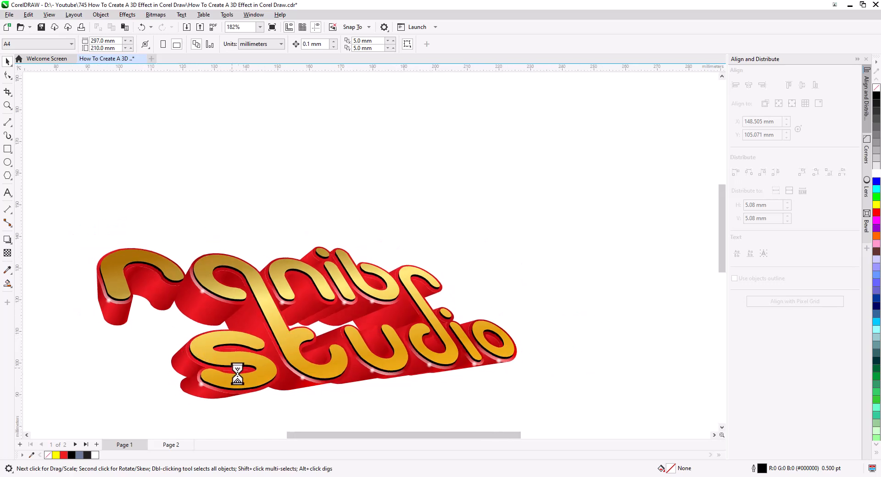
# Step: Group all the objects that make up the finished lettering
pyautogui.scroll(-2, 257, 358)
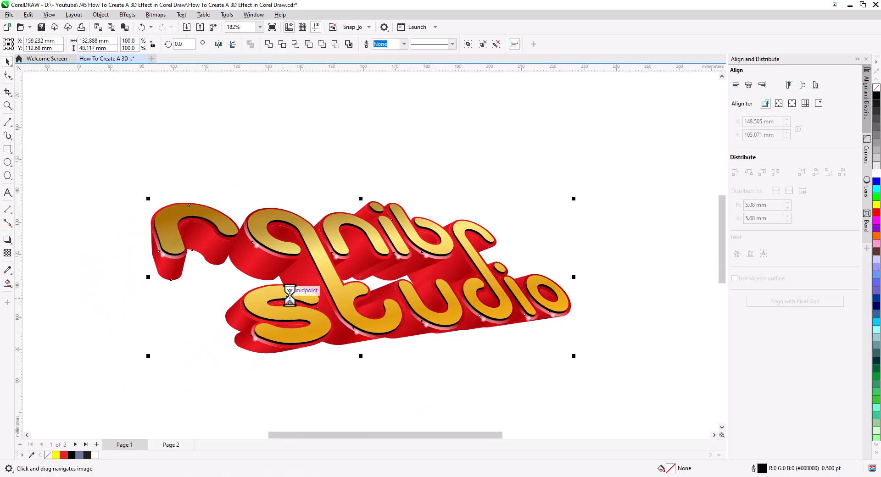
pyautogui.rightClick(342, 299)
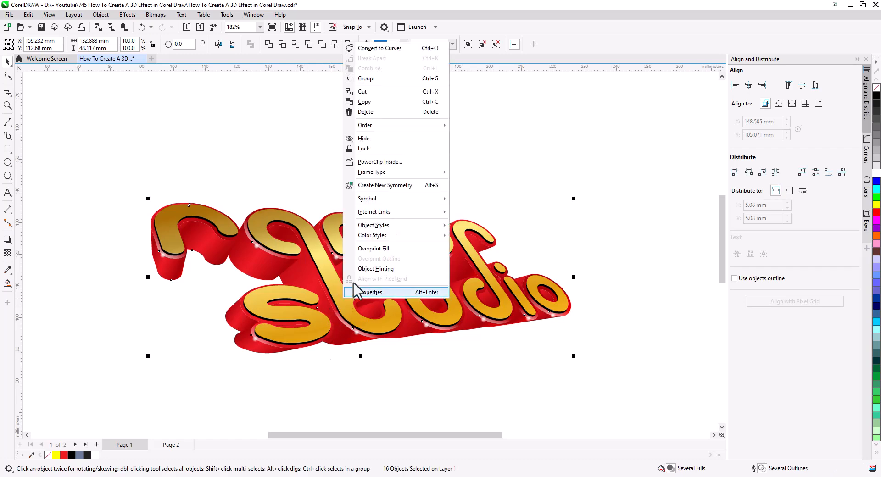
pyautogui.click(389, 86)
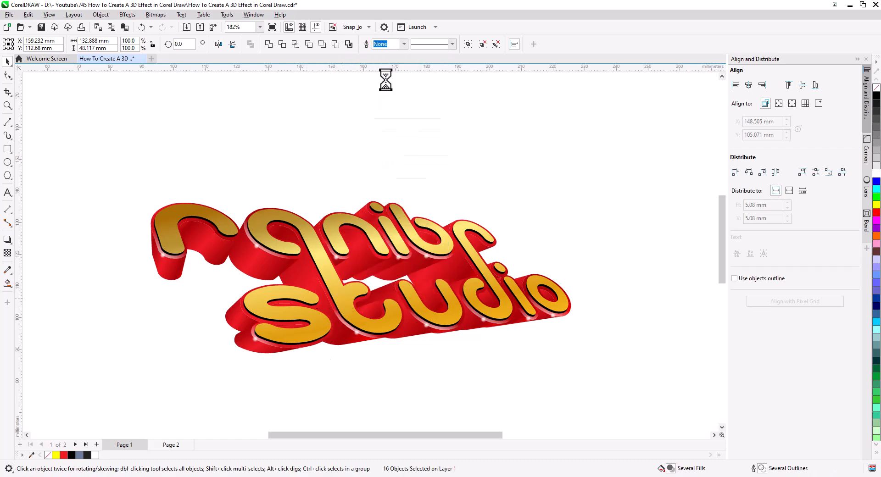
# Step: Draw a background rectangle about 195 × 112 mm around the lettering
pyautogui.click(7, 150)
pyautogui.moveTo(57, 107); pyautogui.dragTo(662, 428)
pyautogui.scroll(-3, 495, 348)
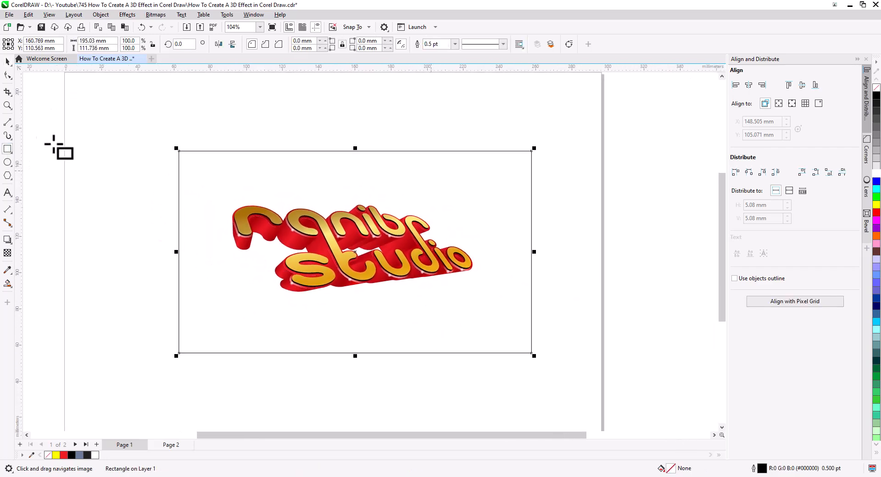
# Step: Center the lettering and rectangle on the page, and enlarge the rectangle from its center to about 240 × 137 mm
pyautogui.click(7, 61)
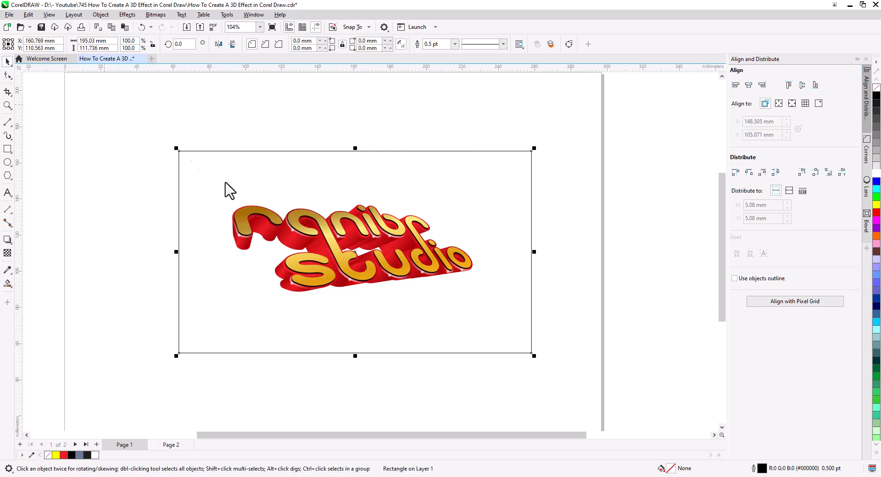
pyautogui.hotkey('ctrl', 'a')
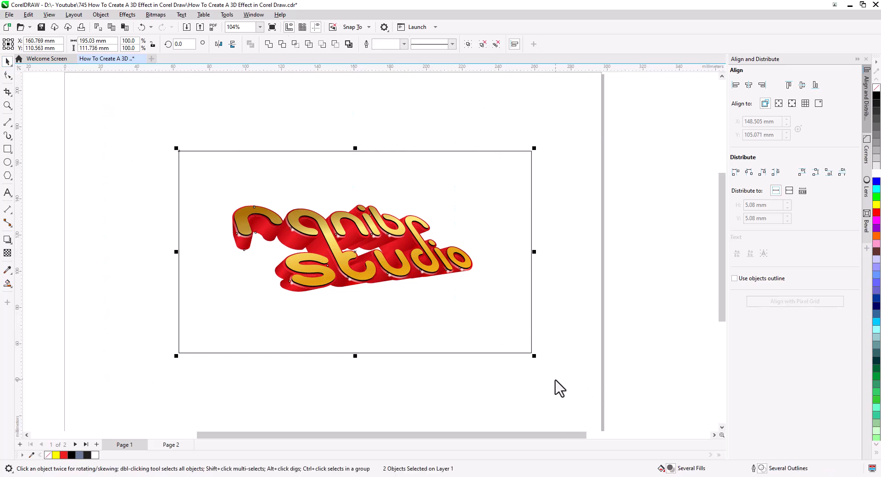
pyautogui.press('p')
pyautogui.press('Tab')
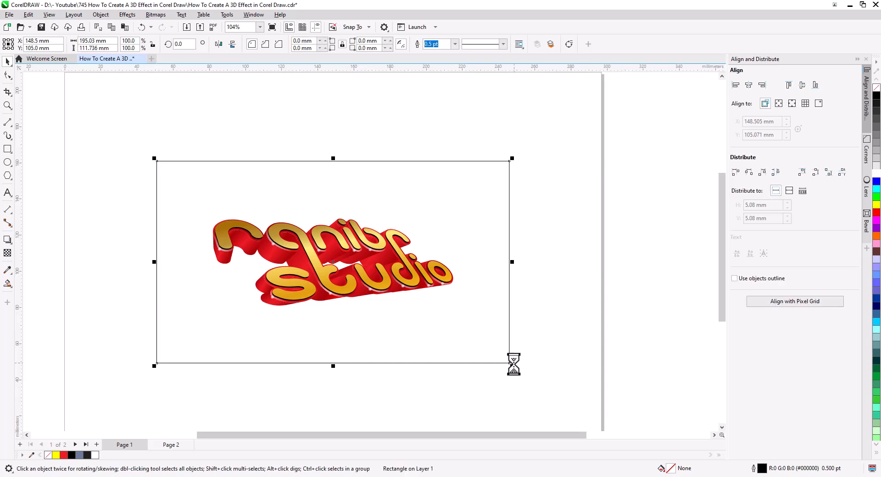
pyautogui.moveTo(512, 366); pyautogui.dragTo(553, 389)
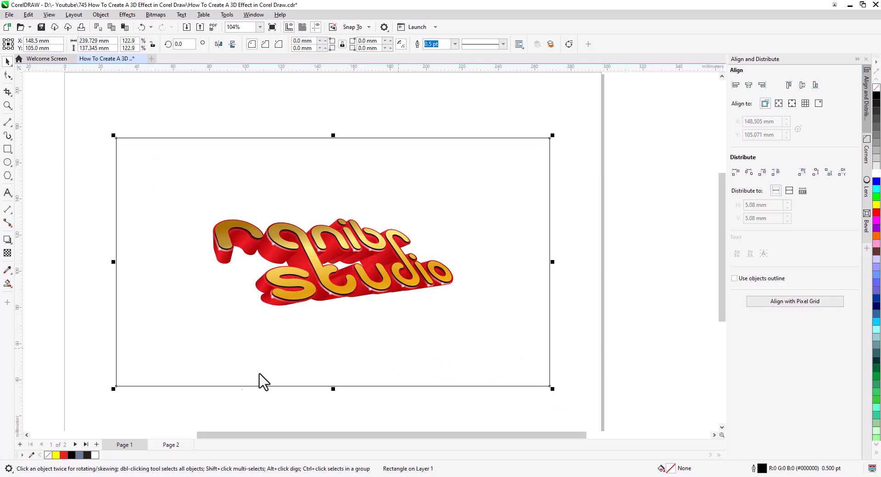
# Step: Fill the rectangle with an elliptical fountain fill running from a white center to black, extending the ellipse beyond the rectangle's edges
pyautogui.click(7, 283)
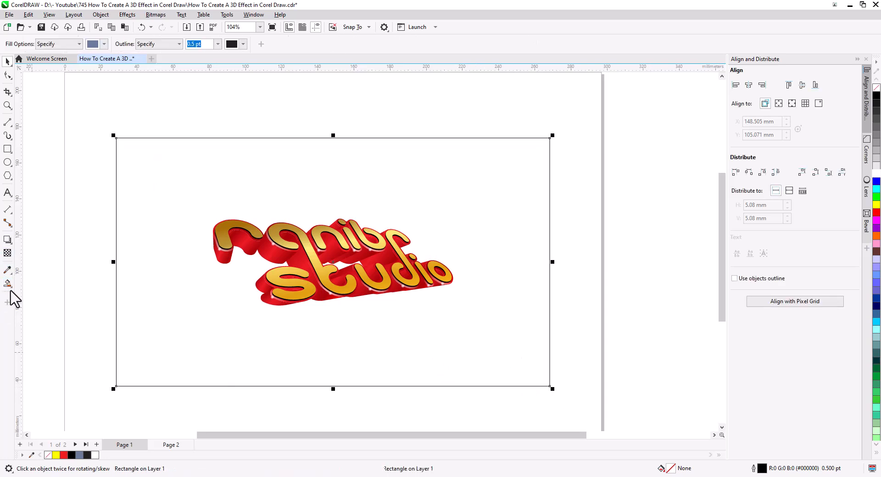
pyautogui.press('g')
pyautogui.moveTo(191, 282); pyautogui.dragTo(303, 294)
pyautogui.click(162, 44)
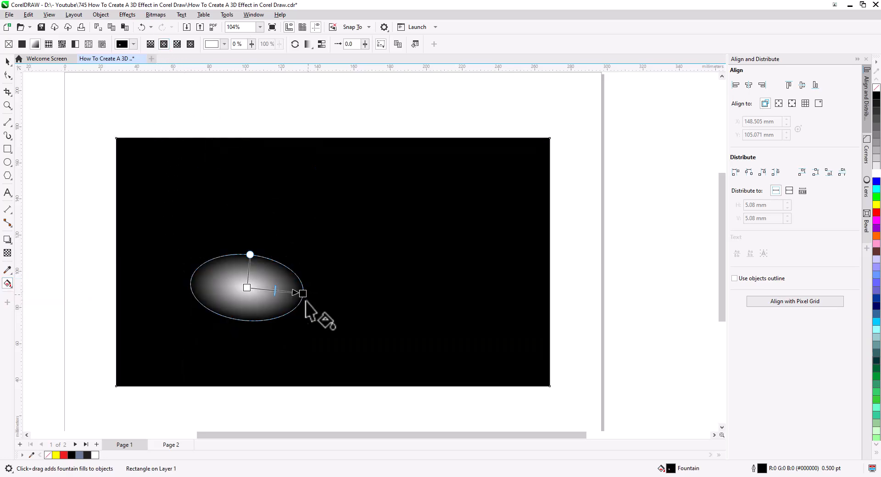
pyautogui.moveTo(243, 284); pyautogui.dragTo(344, 264)
pyautogui.moveTo(303, 296); pyautogui.dragTo(567, 267)
pyautogui.moveTo(345, 132); pyautogui.dragTo(346, 108)
pyautogui.moveTo(567, 267); pyautogui.dragTo(588, 275)
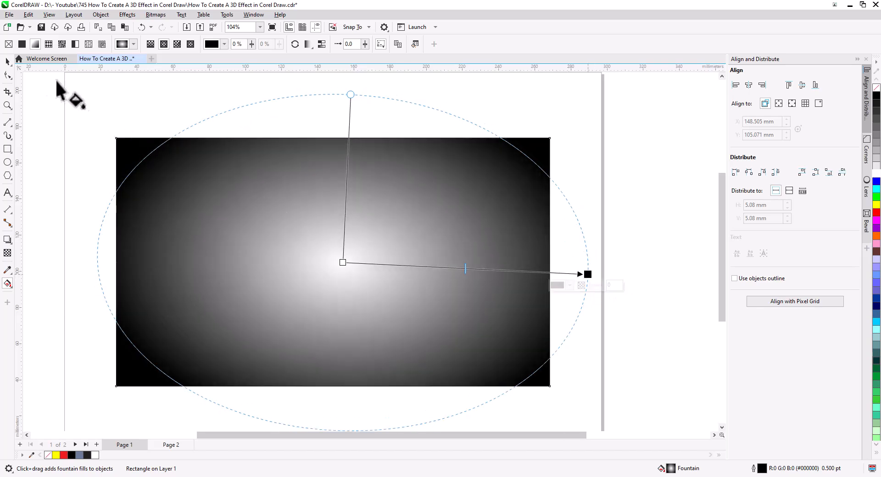
# Step: Send the gradient rectangle to the back of the page, behind the lettering
pyautogui.click(6, 61)
pyautogui.rightClick(142, 169)
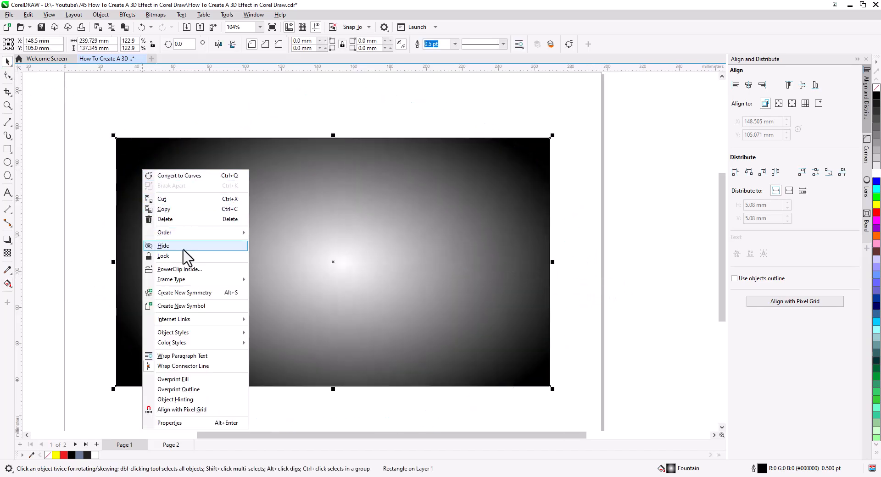
pyautogui.moveTo(213, 240)
pyautogui.click(285, 268)
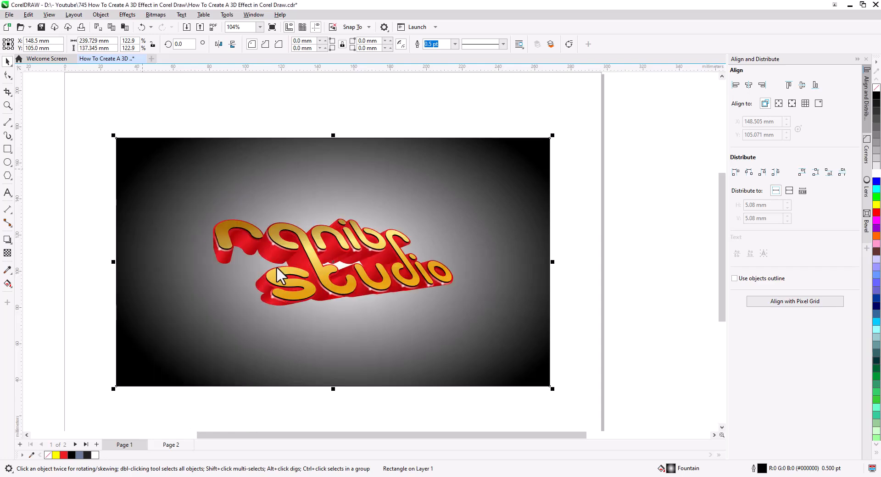
pyautogui.click(586, 357)
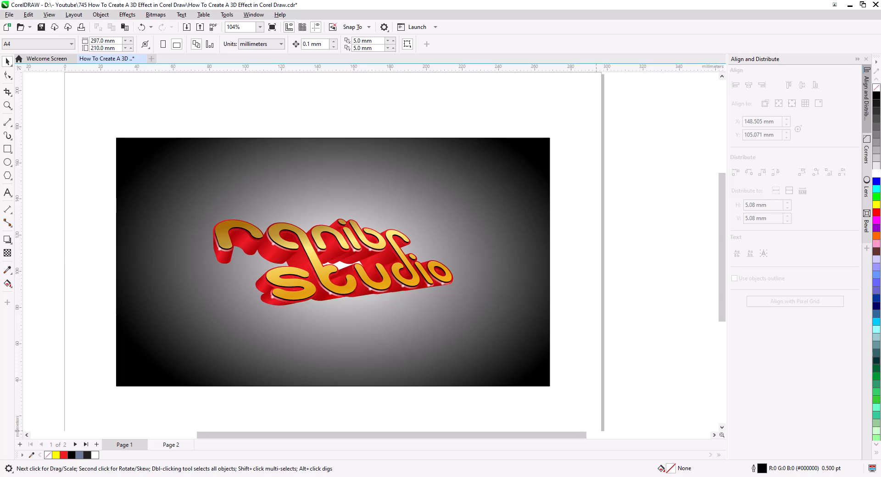
# Step: Add a black Multiply drop shadow toward the lettering's lower left, offset about -2.5 and -3.8 mm, with opacity 83 and feather 15
pyautogui.click(328, 282)
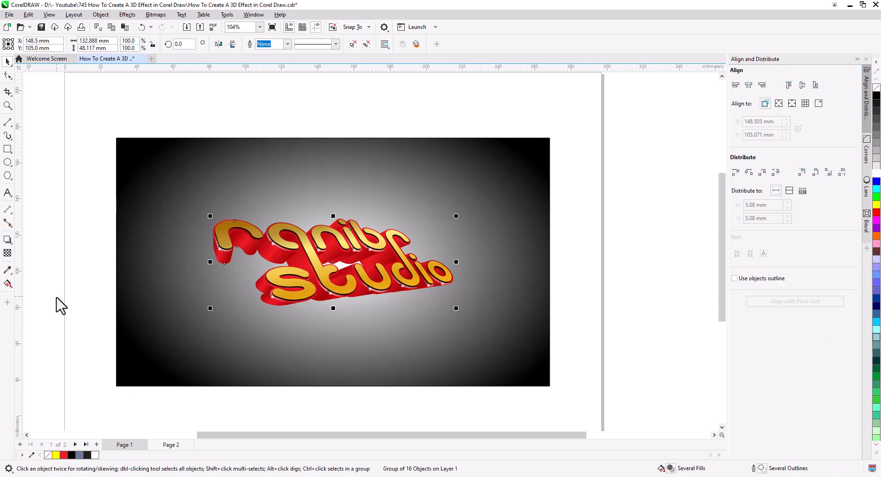
pyautogui.click(8, 240)
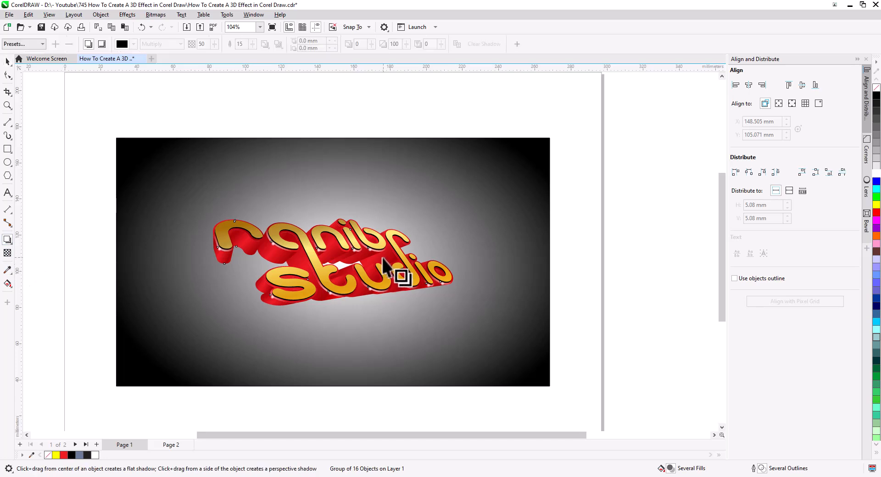
pyautogui.moveTo(333, 262); pyautogui.dragTo(282, 304)
pyautogui.moveTo(244, 325); pyautogui.dragTo(295, 318)
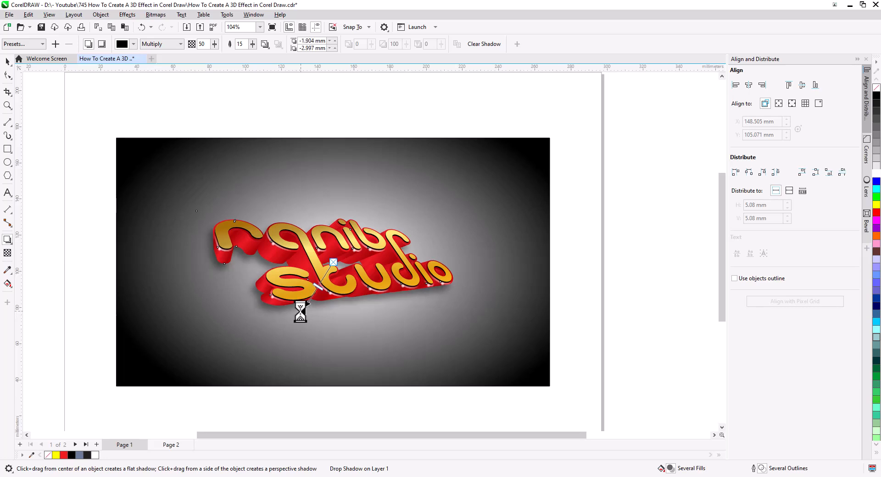
pyautogui.moveTo(317, 288); pyautogui.dragTo(303, 306)
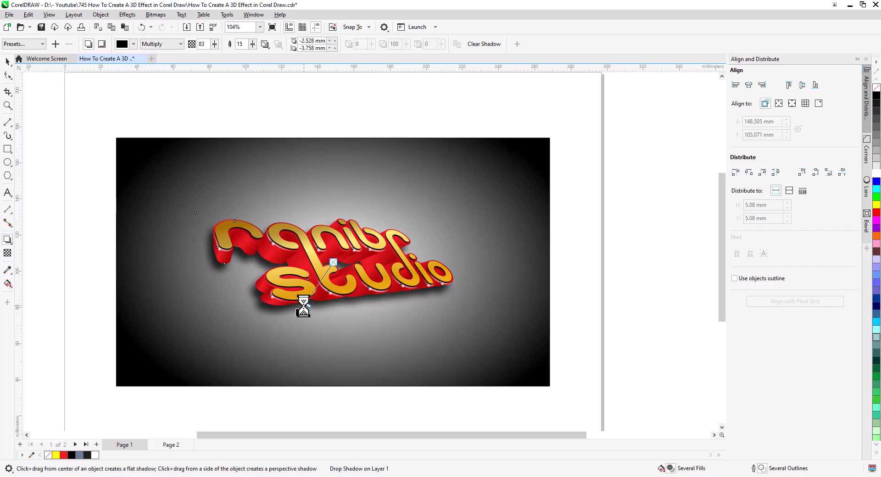
pyautogui.click(7, 61)
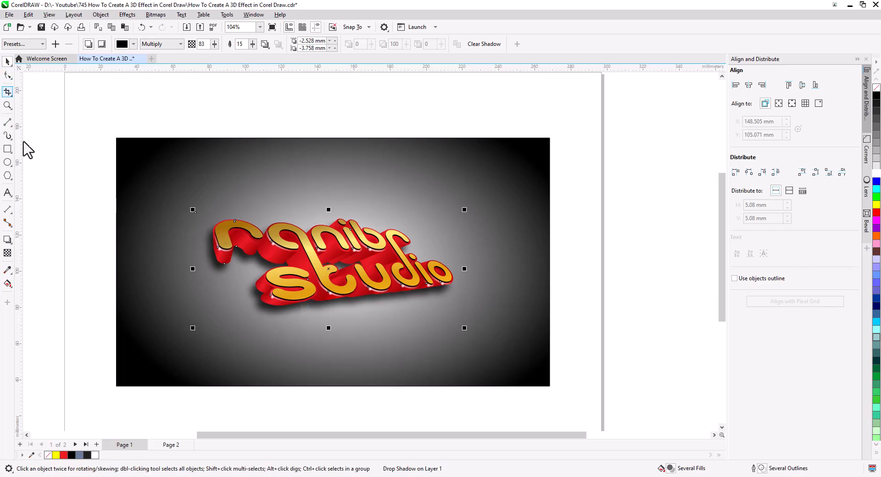
pyautogui.click(152, 268)
# Step: Draw a closed six-node straight-line shape about 279 × 76 mm across the lettering, extending past both sides of the background
pyautogui.moveTo(360, 307); pyautogui.dragTo(431, 272)
pyautogui.scroll(-1, 235, 132)
pyautogui.moveTo(234, 138); pyautogui.dragTo(230, 185)
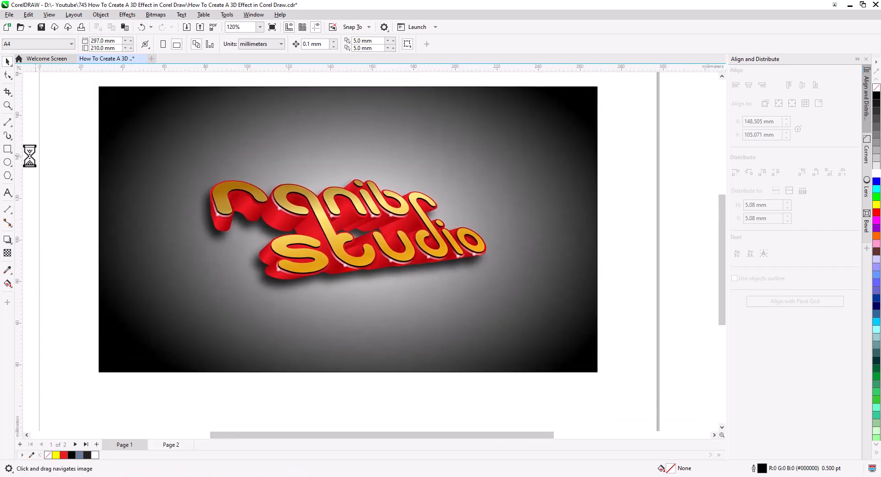
pyautogui.click(7, 149)
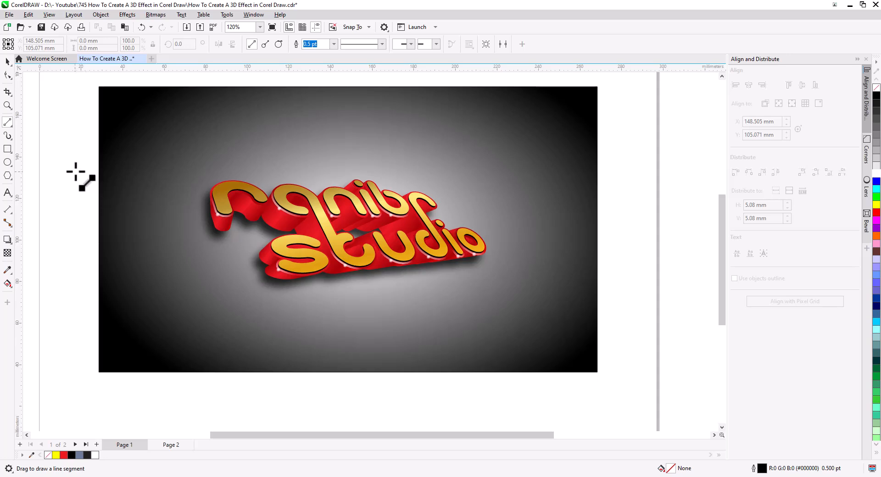
pyautogui.moveTo(76, 171); pyautogui.dragTo(611, 128)
pyautogui.moveTo(611, 128); pyautogui.dragTo(75, 170)
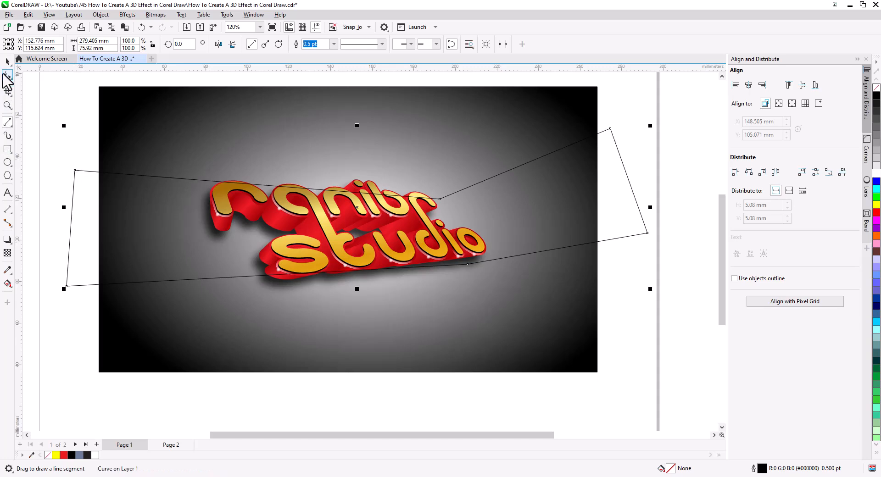
# Step: Reshape the band by moving its left corner nodes and raising its lower middle node, with both middle nodes shifted farther right
pyautogui.click(6, 76)
pyautogui.moveTo(467, 263); pyautogui.dragTo(480, 240)
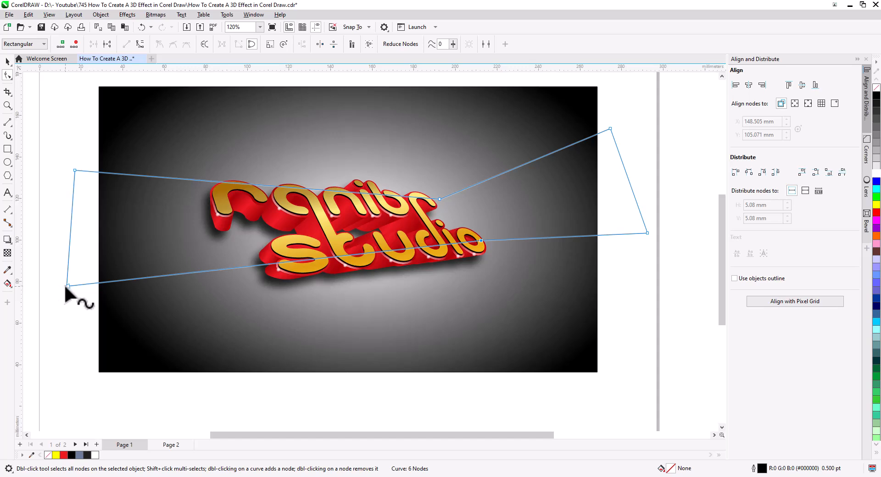
pyautogui.moveTo(65, 285); pyautogui.dragTo(67, 291)
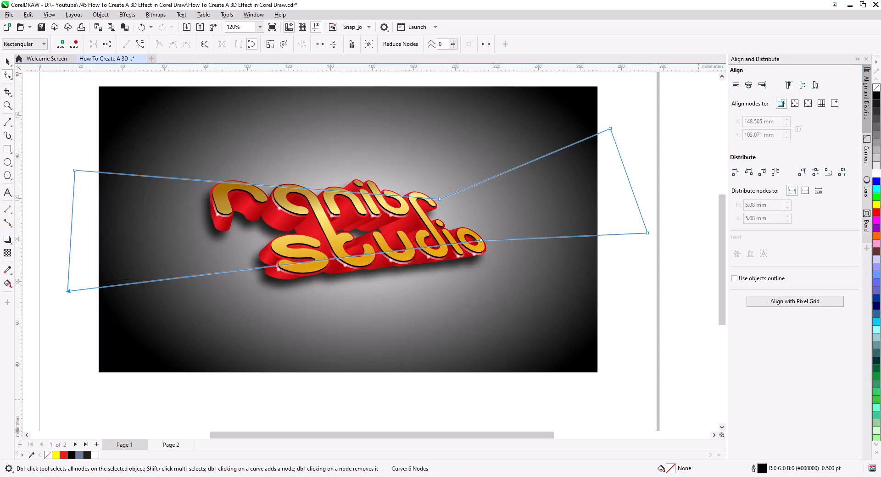
pyautogui.moveTo(74, 171); pyautogui.dragTo(74, 196)
pyautogui.moveTo(439, 199); pyautogui.dragTo(470, 206)
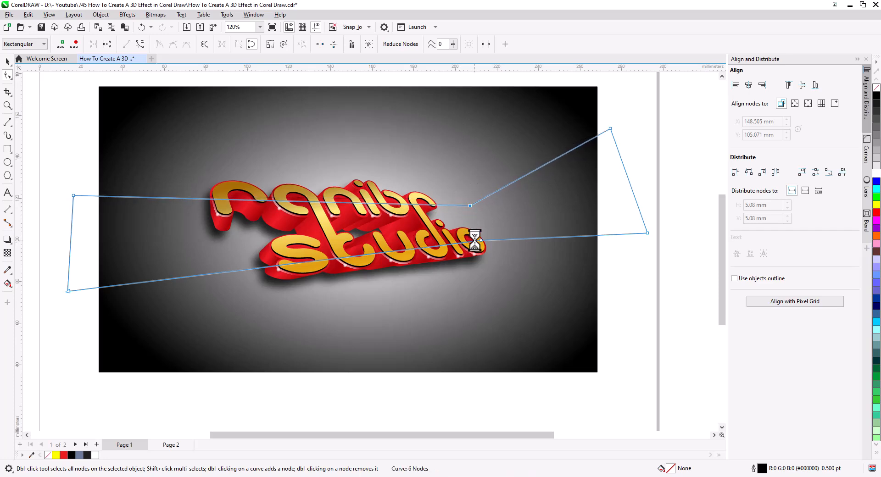
pyautogui.moveTo(479, 239); pyautogui.dragTo(497, 237)
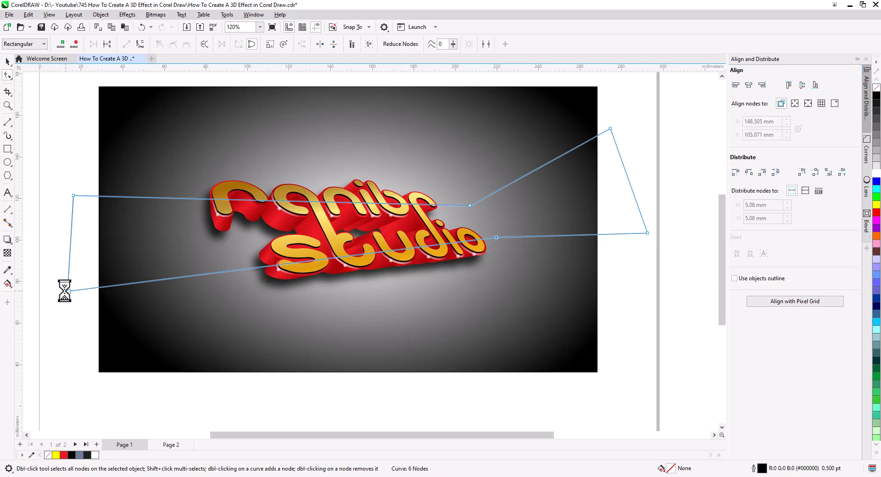
pyautogui.moveTo(69, 291); pyautogui.dragTo(72, 280)
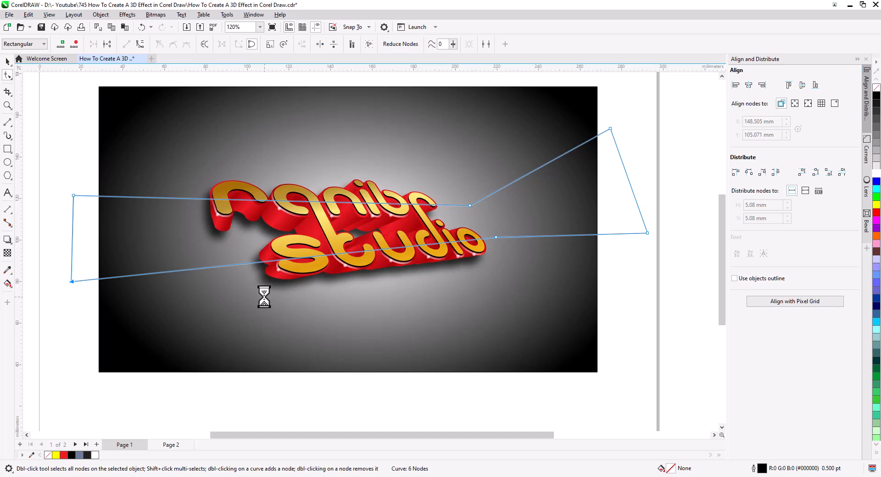
pyautogui.moveTo(73, 196); pyautogui.dragTo(67, 190)
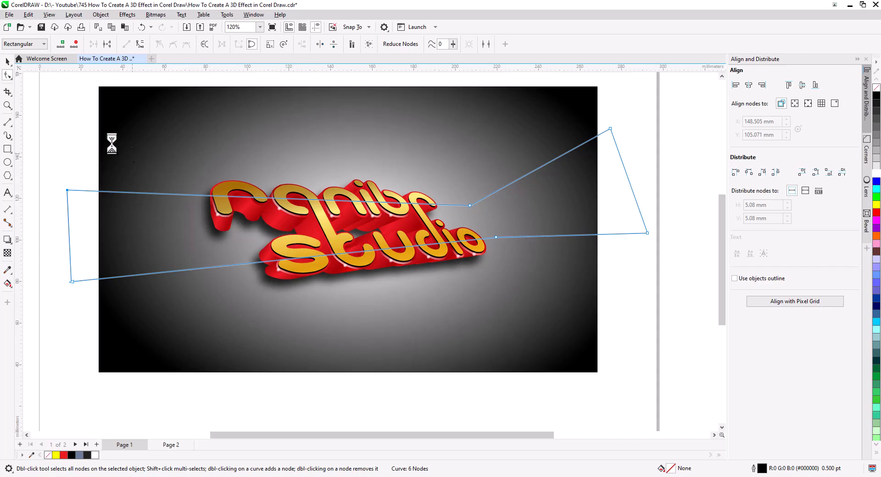
pyautogui.click(7, 61)
pyautogui.scroll(-2, 235, 232)
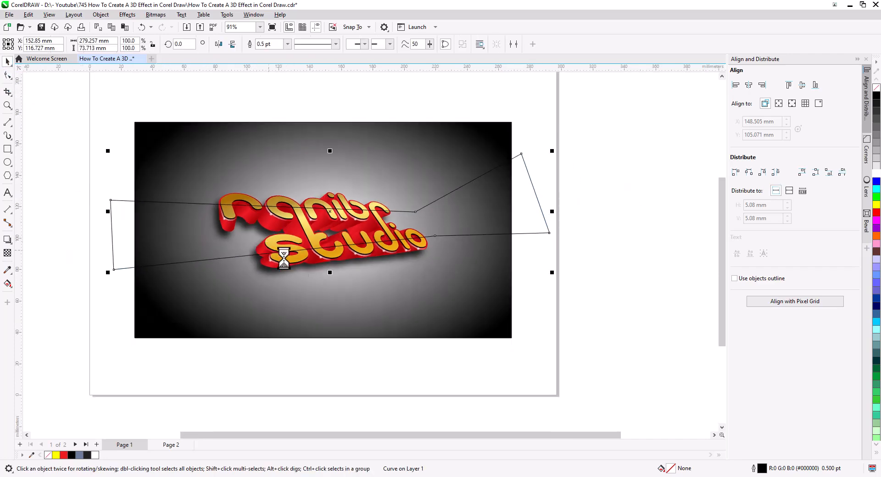
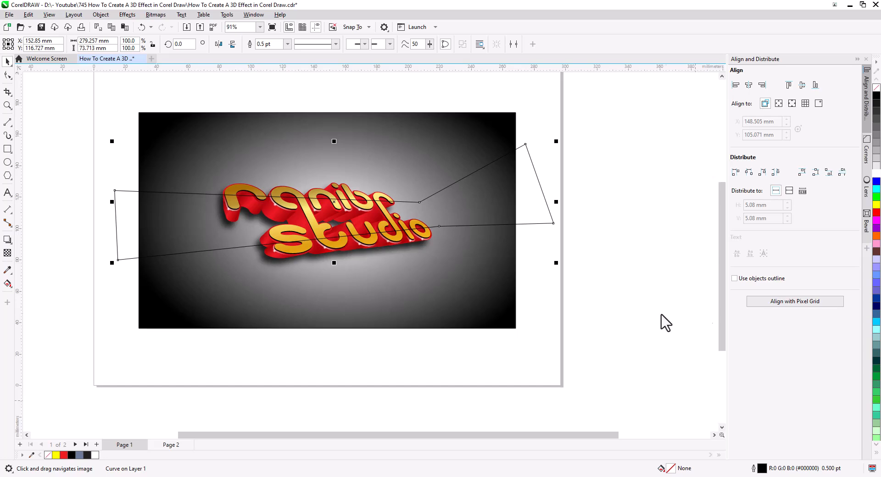
pyautogui.click(549, 213)
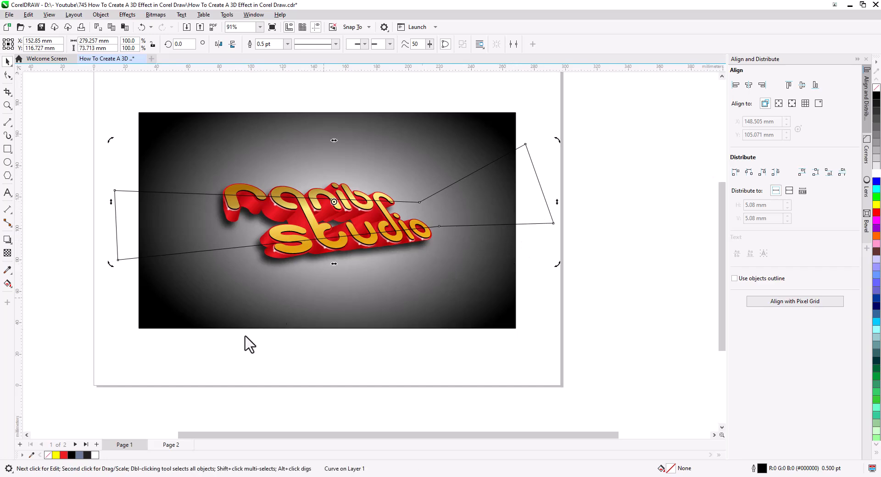
pyautogui.doubleClick(763, 468)
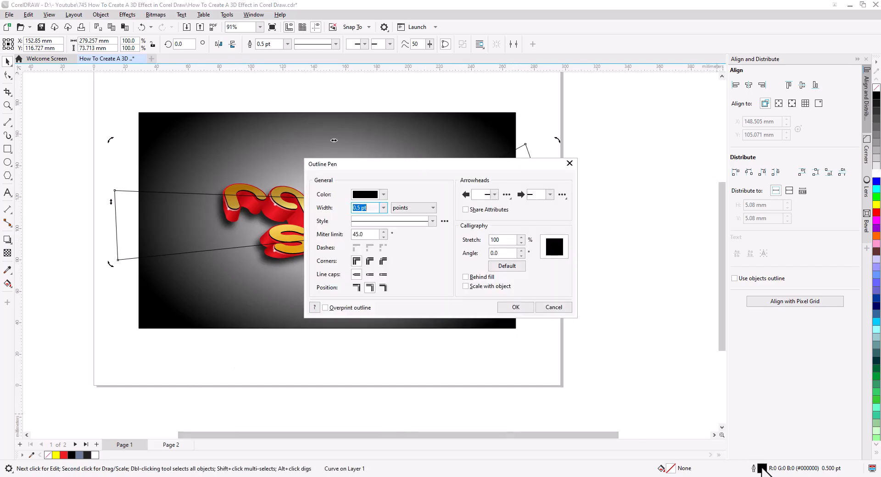
pyautogui.click(554, 307)
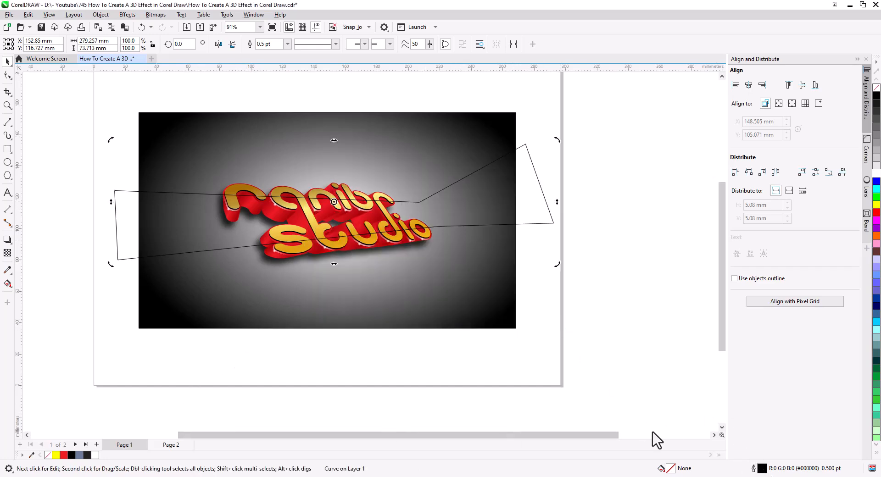
# Step: Apply a linear fountain fill to the band and set both of its end colours to black, #000000
pyautogui.doubleClick(671, 469)
pyautogui.click(340, 128)
pyautogui.moveTo(368, 110); pyautogui.dragTo(580, 184)
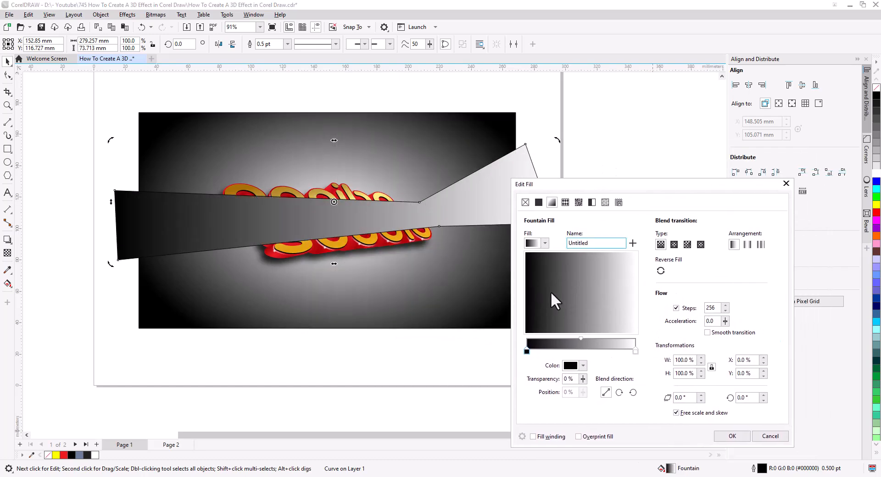
pyautogui.click(635, 353)
pyautogui.click(582, 366)
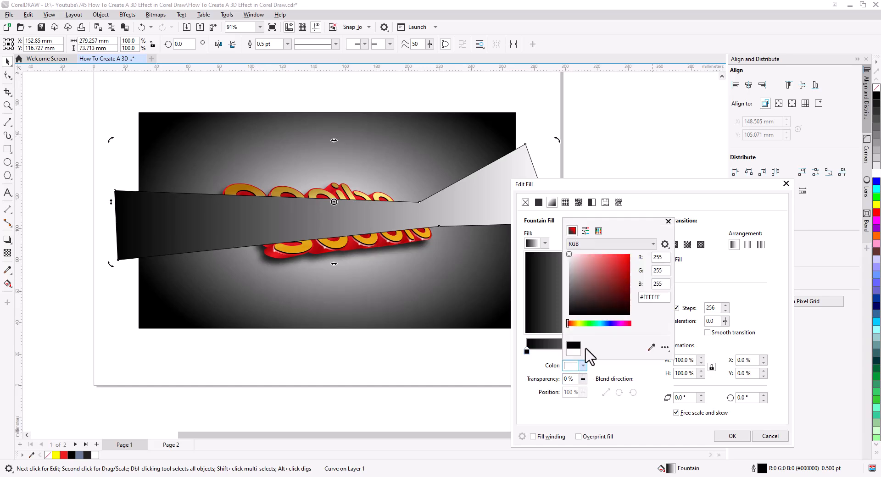
pyautogui.moveTo(596, 296); pyautogui.dragTo(634, 326)
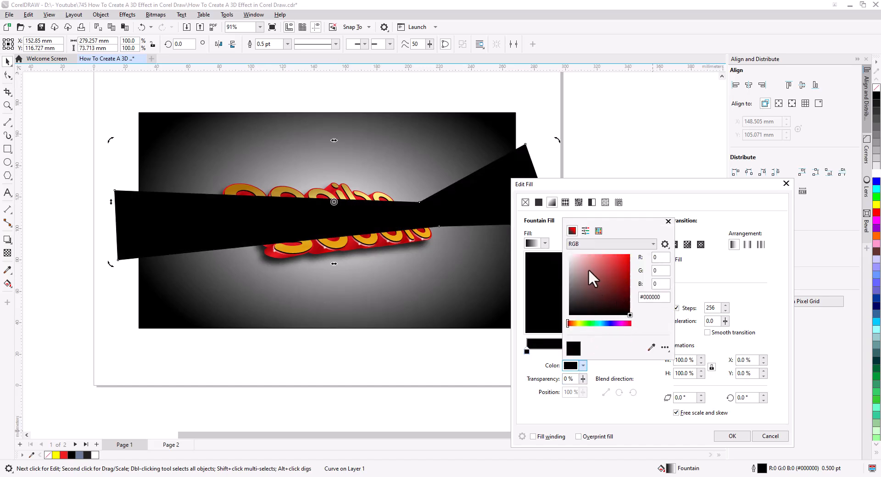
pyautogui.click(528, 370)
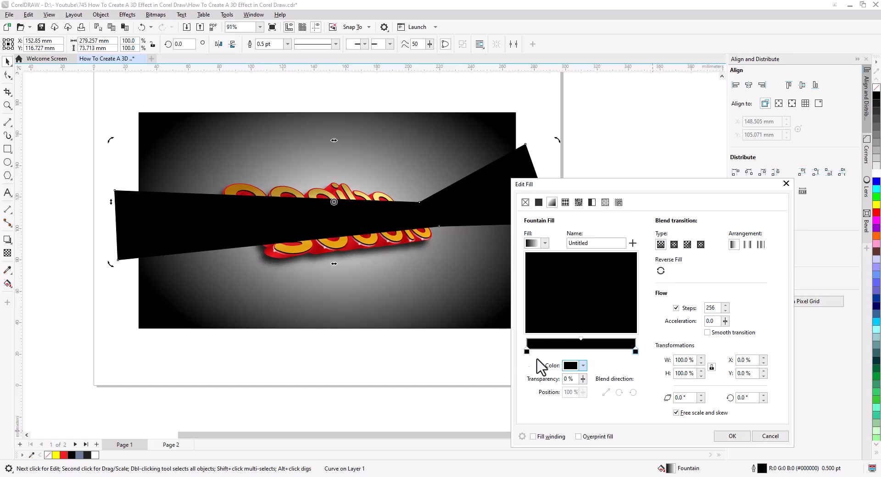
# Step: Add a grey PANTONE solid coated tint stop at 50% with tightened blend midpoints, and rotate the band's fill to -18°
pyautogui.doubleClick(579, 344)
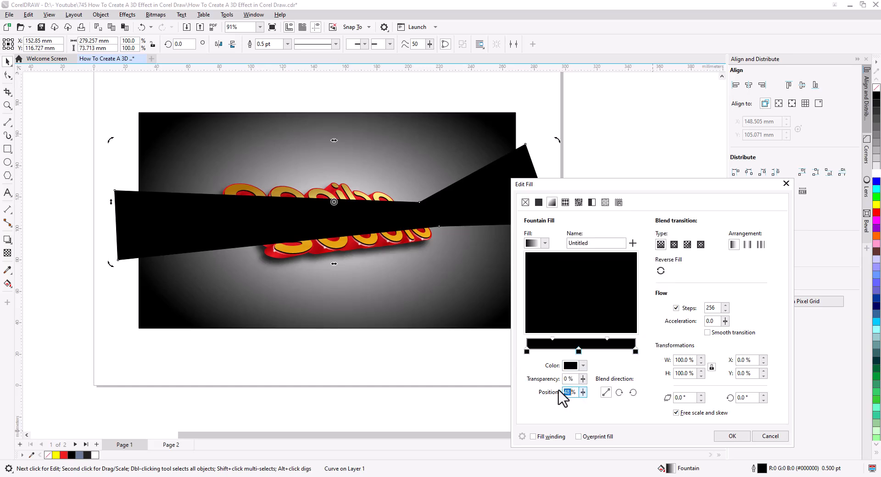
pyautogui.click(582, 366)
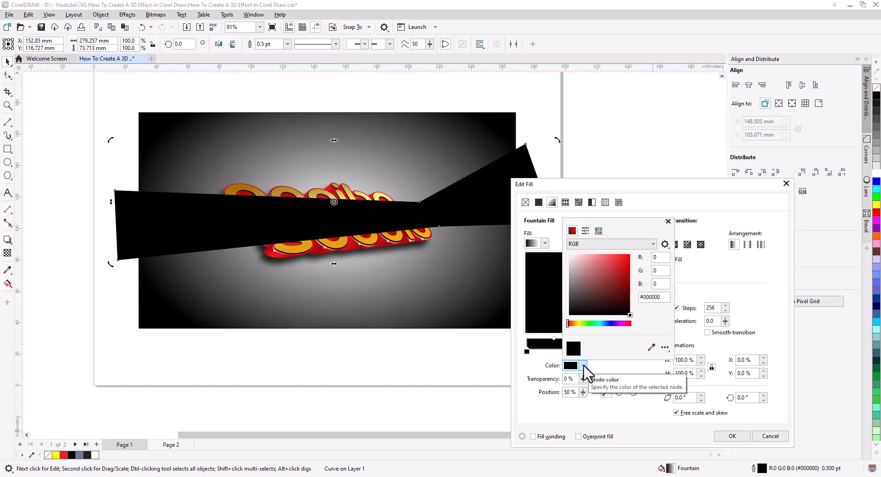
pyautogui.click(598, 231)
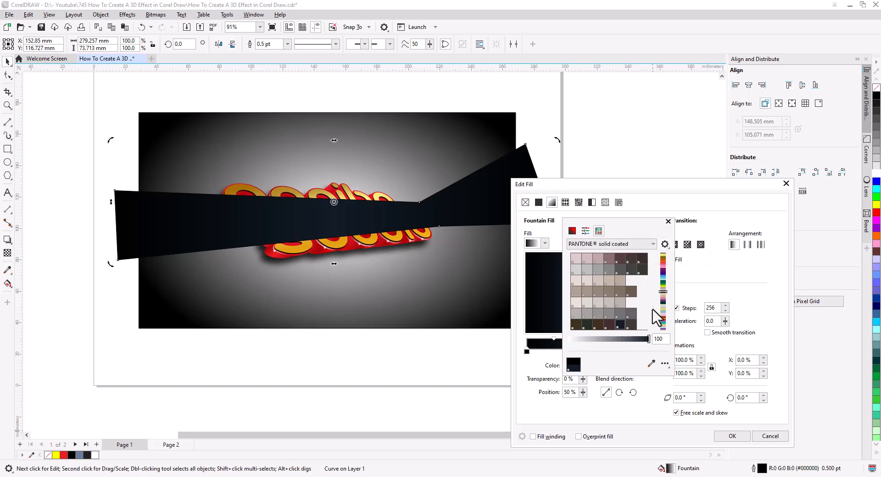
pyautogui.moveTo(649, 338); pyautogui.dragTo(609, 342)
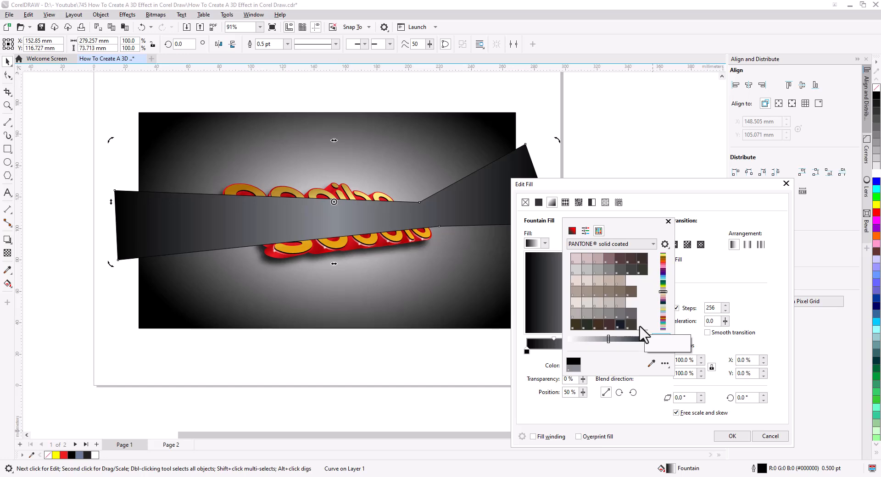
pyautogui.click(654, 430)
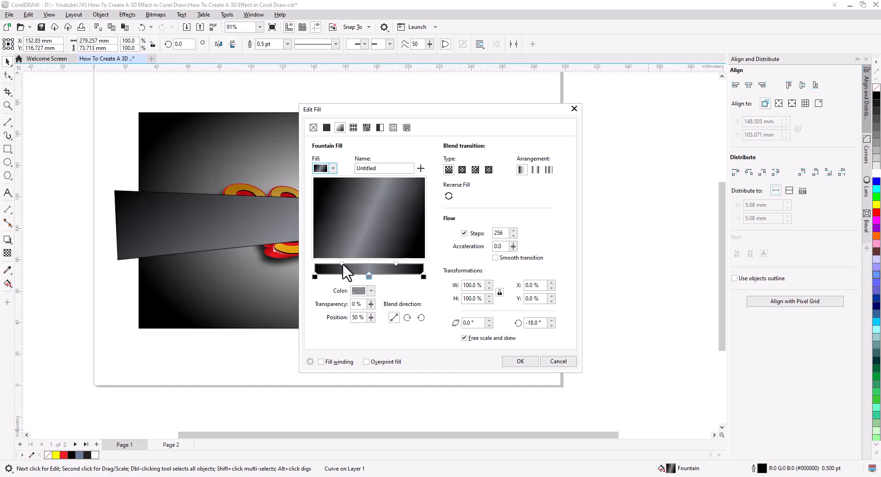
pyautogui.moveTo(342, 264); pyautogui.dragTo(389, 265)
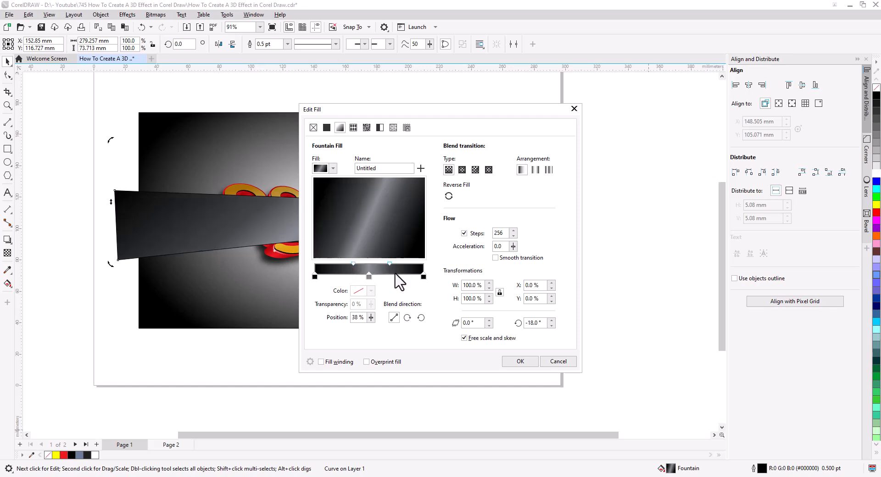
pyautogui.click(528, 362)
# Step: Add a one-step outside contour around the band with an offset of 4.5 mm
pyautogui.click(12, 243)
pyautogui.click(33, 251)
pyautogui.click(237, 44)
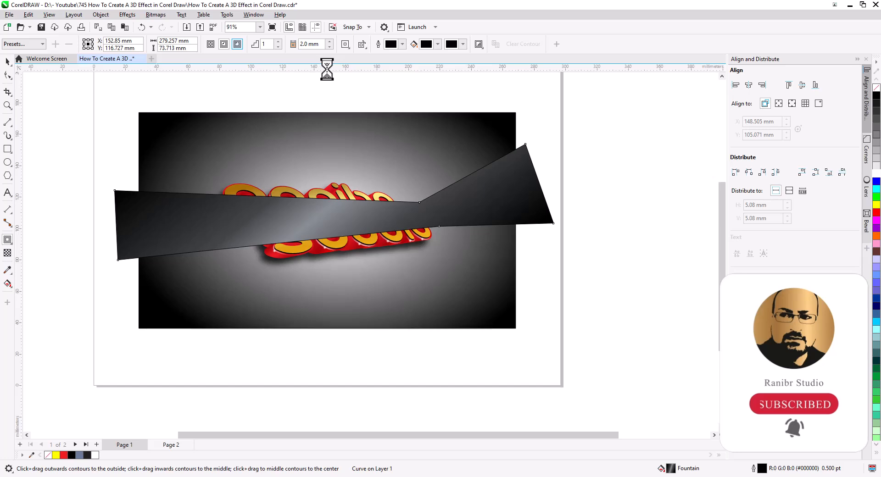
pyautogui.click(331, 42)
pyautogui.click(330, 41)
pyautogui.click(330, 41)
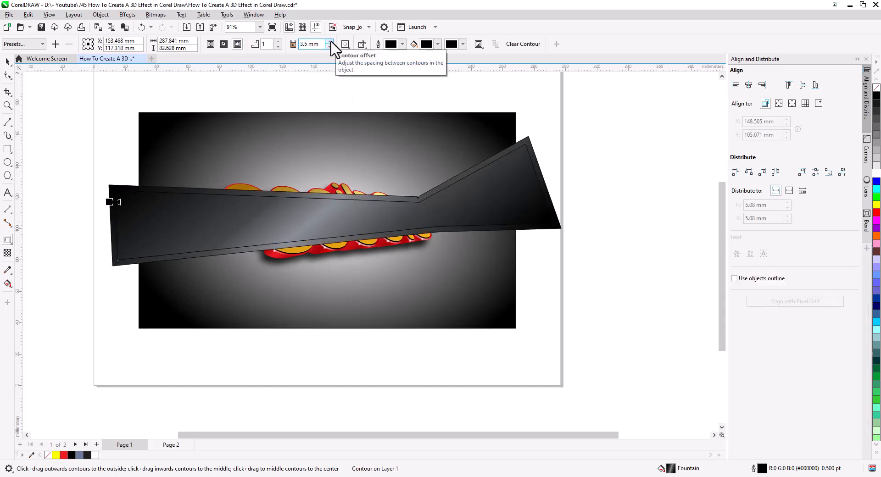
pyautogui.click(331, 41)
pyautogui.click(330, 41)
# Step: Break the band's contour apart and select the separated outer frame
pyautogui.click(7, 61)
pyautogui.rightClick(563, 229)
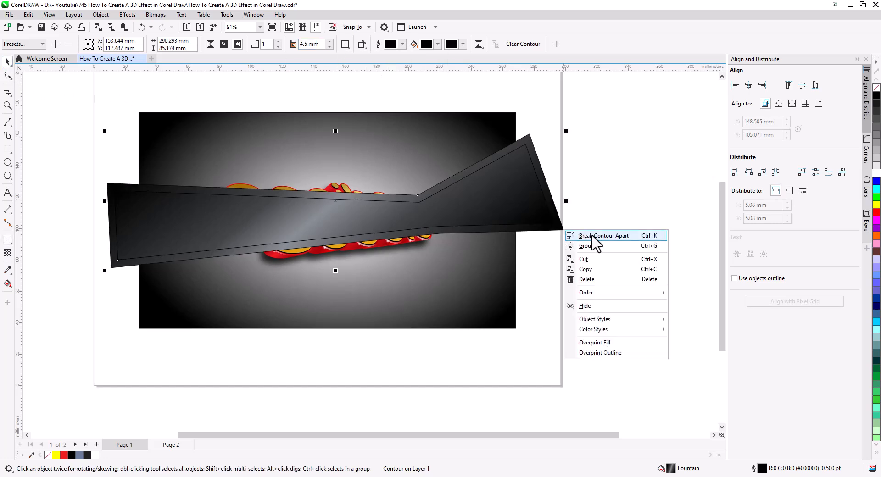
pyautogui.click(592, 237)
pyautogui.click(571, 237)
pyautogui.press('Tab')
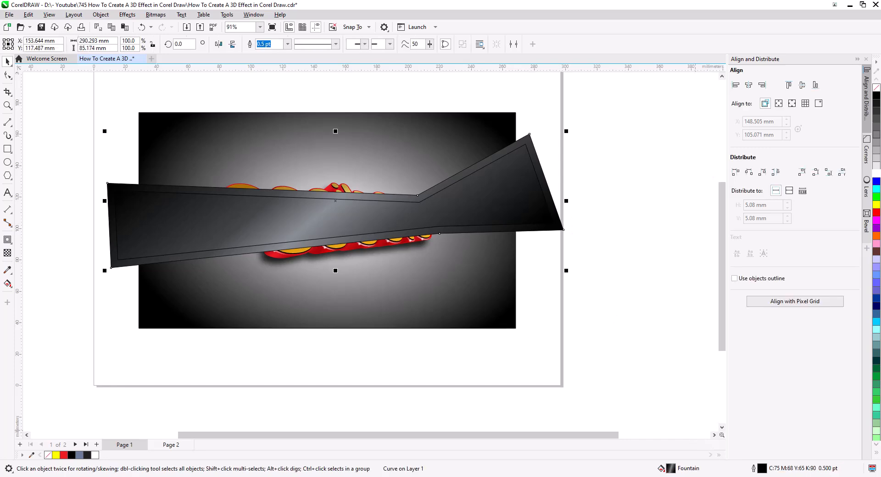
# Step: In the outer frame's fountain fill, shift the grey stop to 23% and add a white stop near the middle
pyautogui.doubleClick(670, 468)
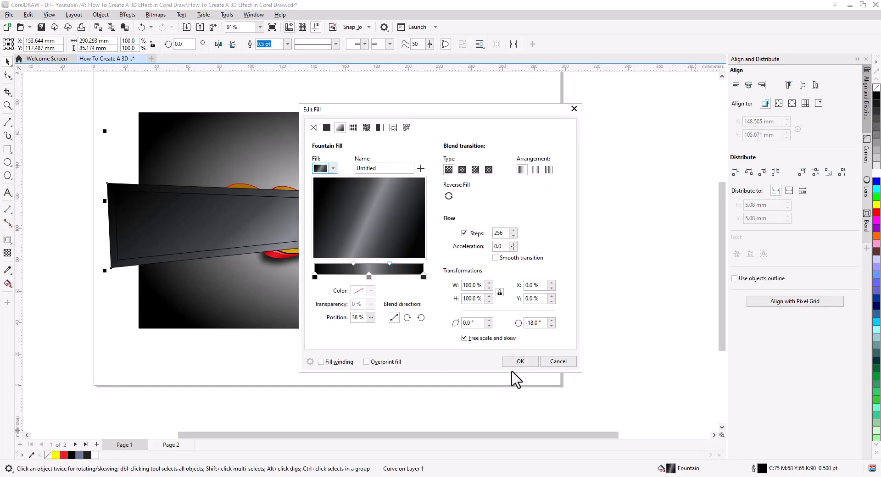
pyautogui.moveTo(369, 276); pyautogui.dragTo(340, 276)
pyautogui.doubleClick(367, 271)
pyautogui.click(371, 291)
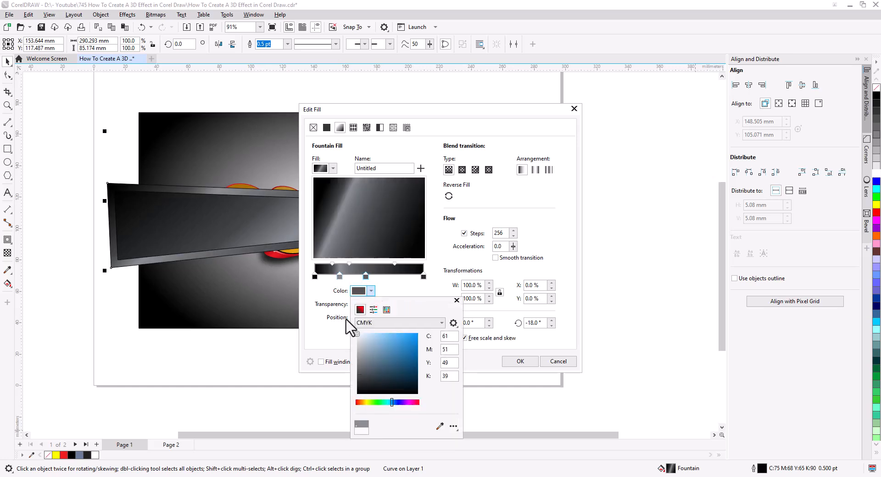
pyautogui.click(365, 352)
pyautogui.click(390, 308)
pyautogui.click(344, 281)
# Step: Copy the RGB hex code of the grey stop at 23%
pyautogui.click(340, 277)
pyautogui.click(371, 291)
pyautogui.click(360, 309)
pyautogui.click(394, 322)
pyautogui.click(374, 340)
pyautogui.doubleClick(440, 377)
pyautogui.rightClick(433, 376)
pyautogui.click(456, 279)
pyautogui.click(344, 332)
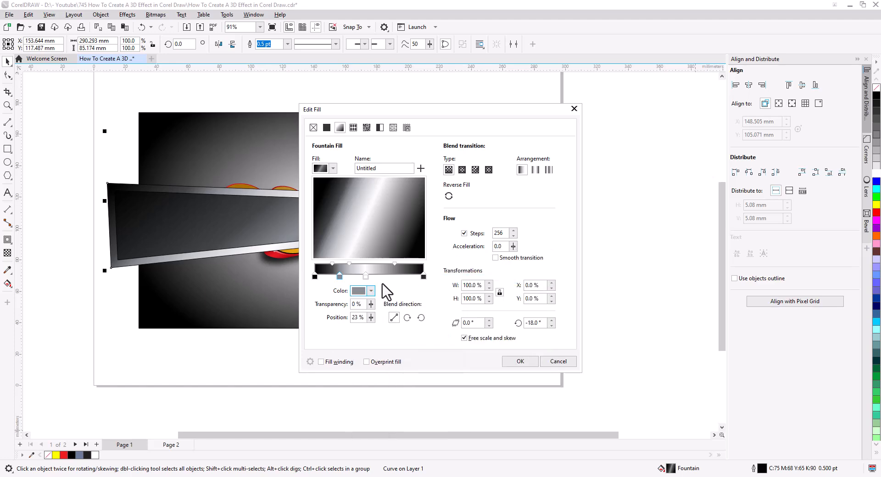
# Step: Add another fill stop at 69% using the same grey as the stop at 23%
pyautogui.doubleClick(390, 271)
pyautogui.click(370, 290)
pyautogui.click(394, 322)
pyautogui.click(386, 342)
pyautogui.doubleClick(437, 376)
pyautogui.click(468, 367)
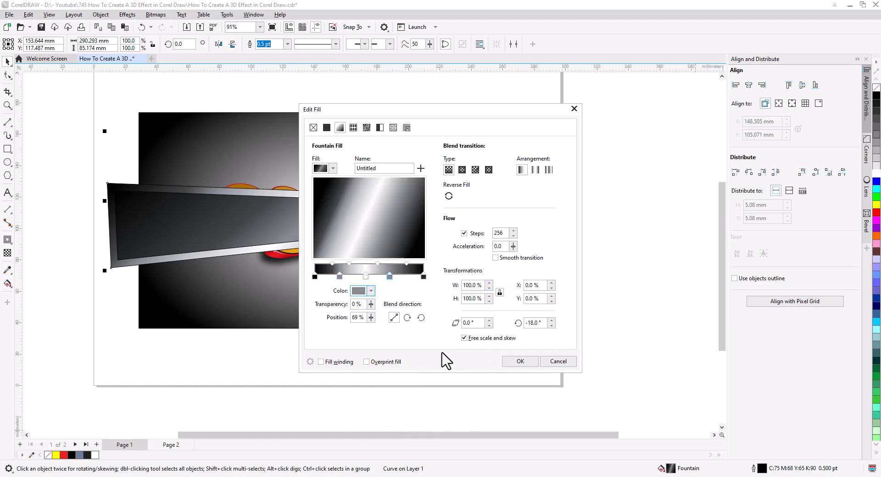
# Step: Space the inner fill stops evenly with the white one at 52%, and change both end stops to white, #FFFFFF
pyautogui.moveTo(389, 277)
pyautogui.mouseDown()
pyautogui.moveTo(344, 277)
pyautogui.moveTo(374, 285)
pyautogui.mouseUp()
pyautogui.keyDown('shift'); pyautogui.click(340, 277); pyautogui.keyUp('shift')
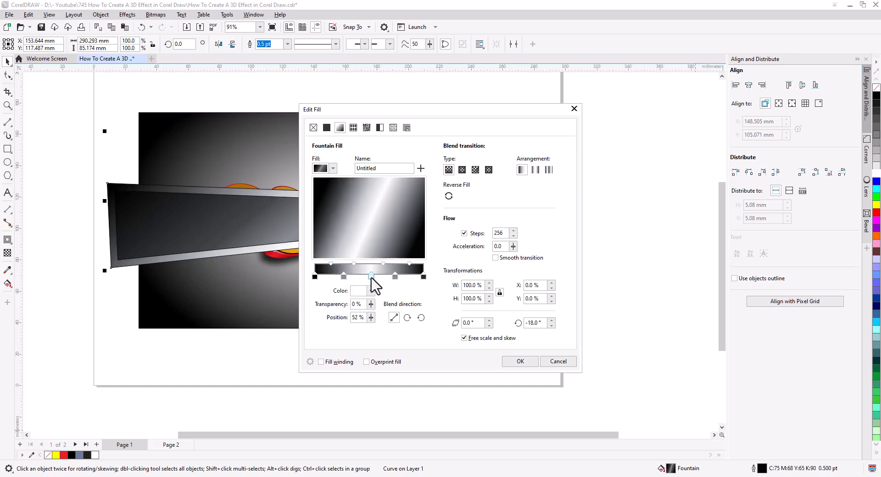
pyautogui.click(424, 276)
pyautogui.click(371, 291)
pyautogui.click(370, 290)
pyautogui.click(314, 277)
pyautogui.click(371, 290)
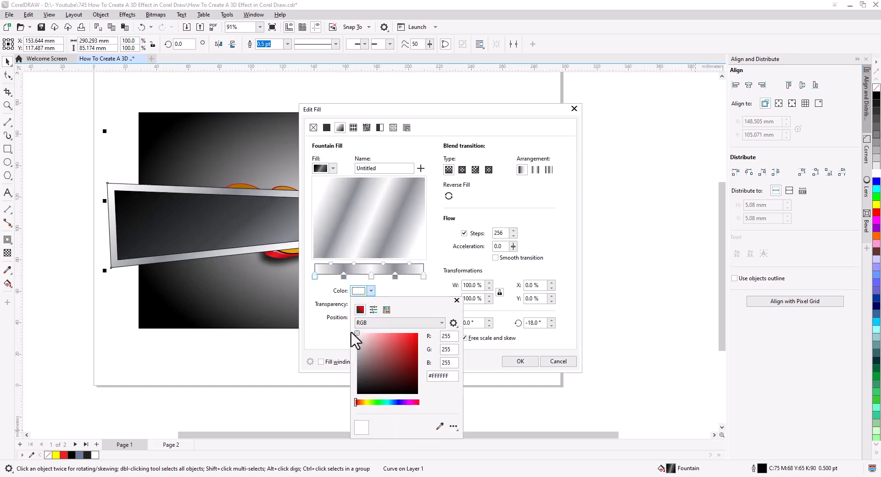
# Step: Set the outer frame's fill rotation to 0° and apply the silver gradient
pyautogui.click(557, 330)
pyautogui.doubleClick(533, 323)
pyautogui.write('0')
pyautogui.press('Tab')
pyautogui.click(520, 361)
# Step: Add a one-step outside contour around the silver frame with an offset of 3.0 mm
pyautogui.click(114, 246)
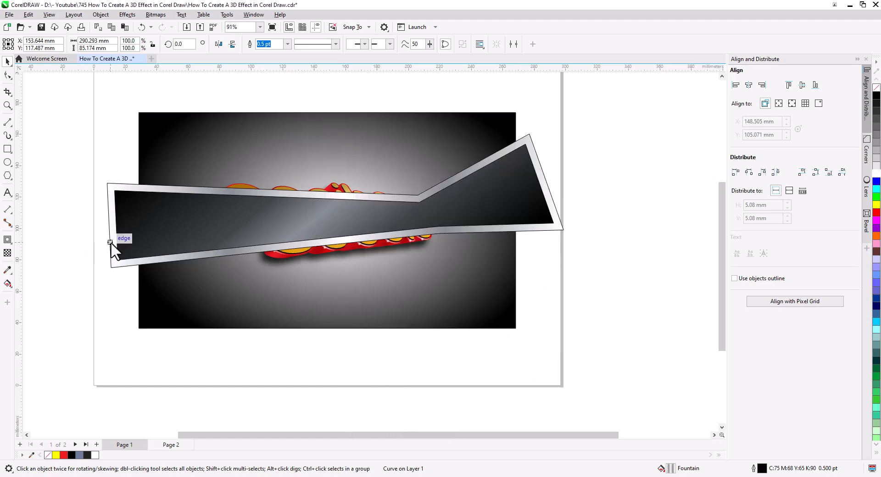
pyautogui.click(7, 240)
pyautogui.click(237, 43)
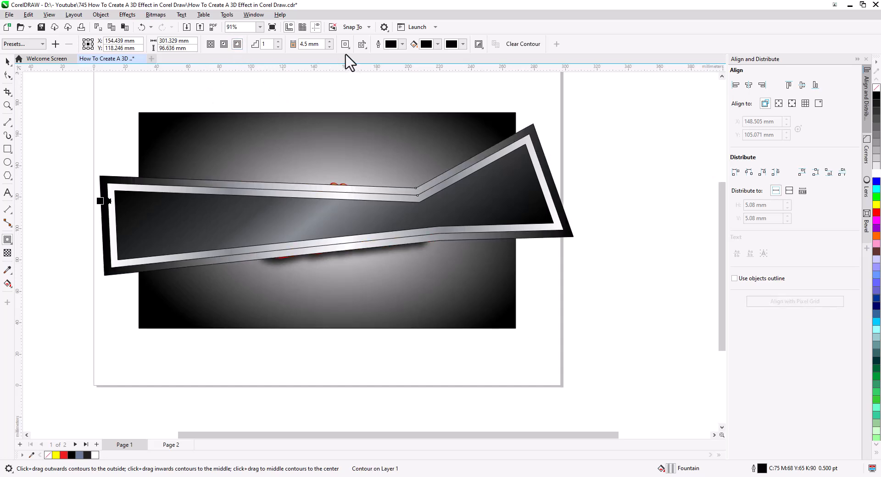
pyautogui.click(329, 46)
pyautogui.click(330, 46)
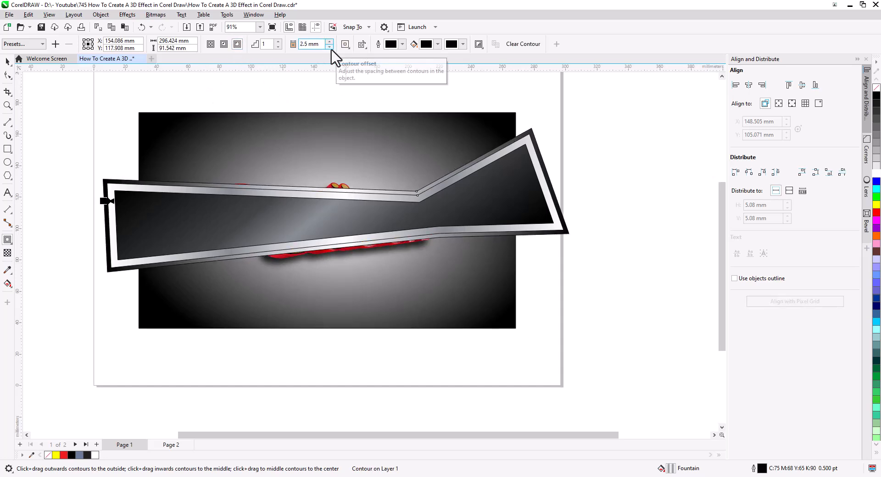
pyautogui.click(329, 42)
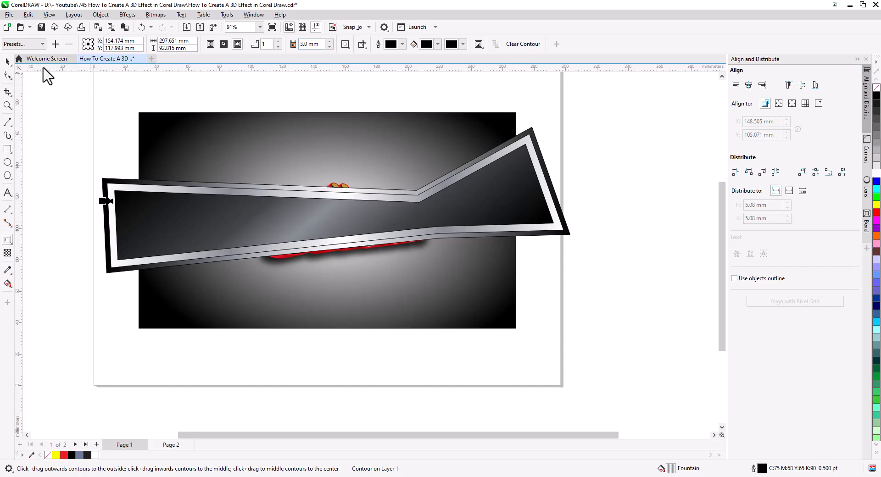
# Step: Break the silver frame's contour apart into a separate outermost shape and deselect everything
pyautogui.click(7, 61)
pyautogui.rightClick(108, 243)
pyautogui.click(90, 256)
pyautogui.click(90, 256)
# Step: Move the outermost frame shape straight down about 1.3 mm behind the silver frame
pyautogui.scroll(2, 389, 195)
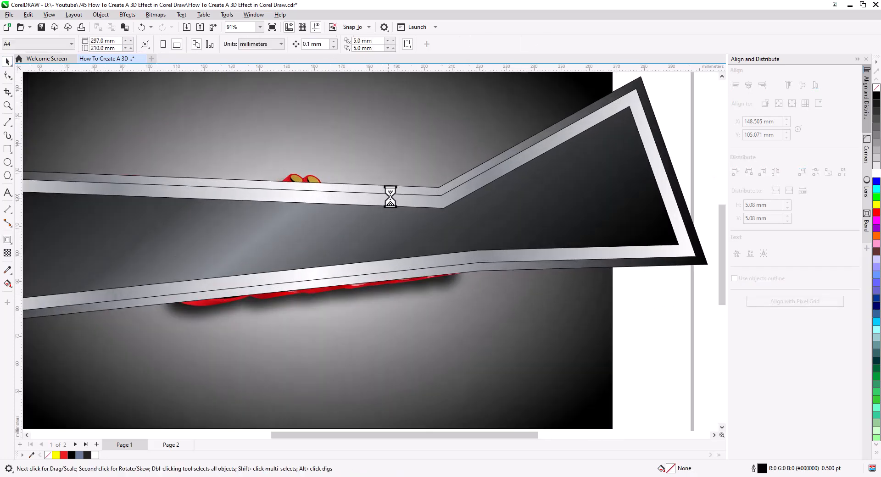
pyautogui.scroll(3, 389, 195)
pyautogui.click(403, 184)
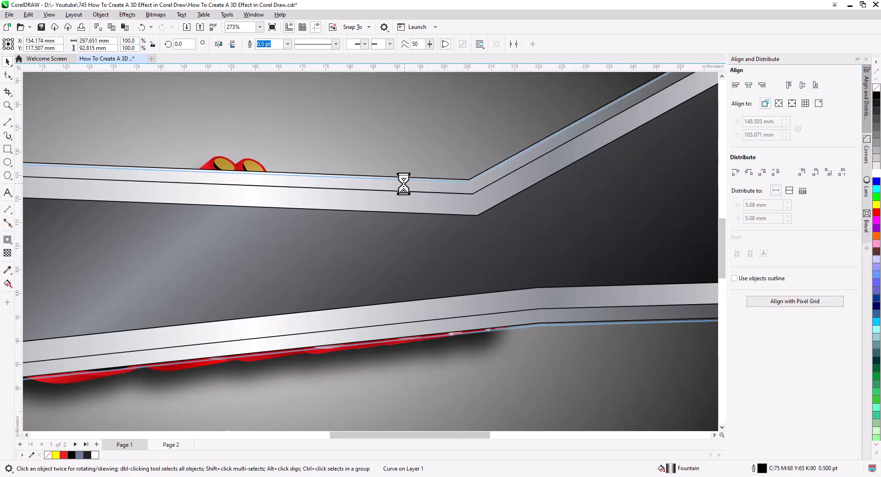
pyautogui.rightClick(403, 184)
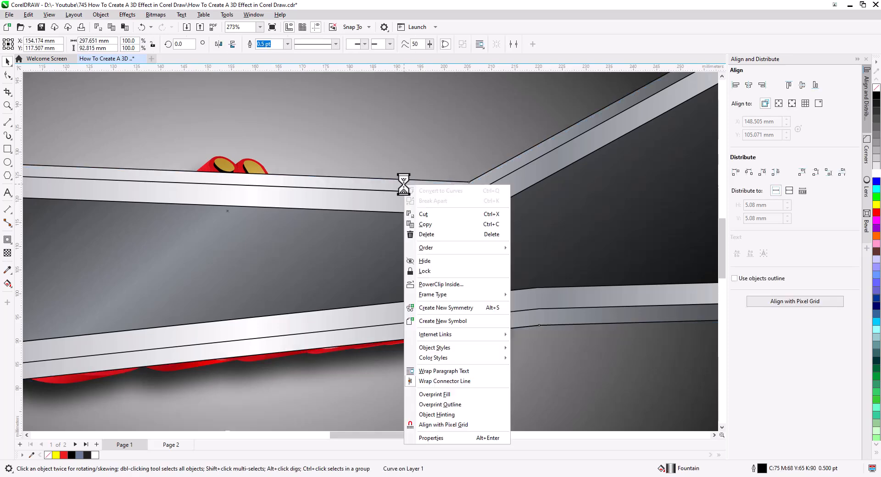
pyautogui.click(326, 192)
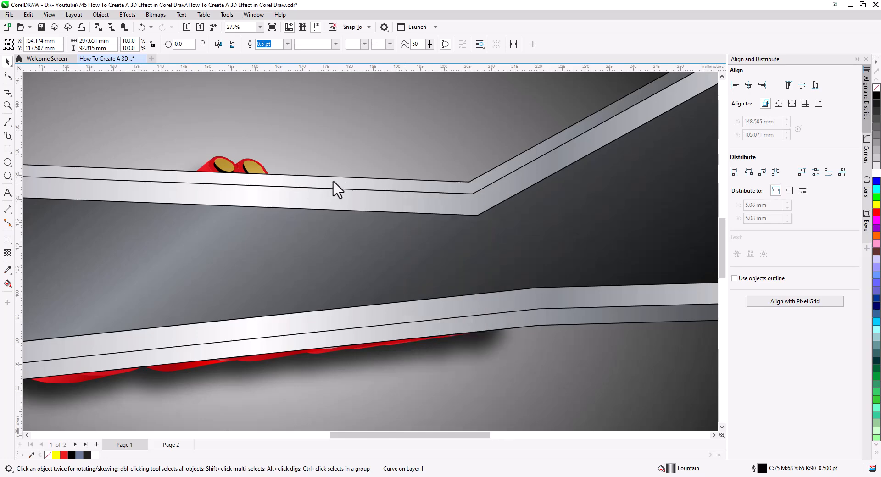
pyautogui.moveTo(369, 185); pyautogui.dragTo(369, 189)
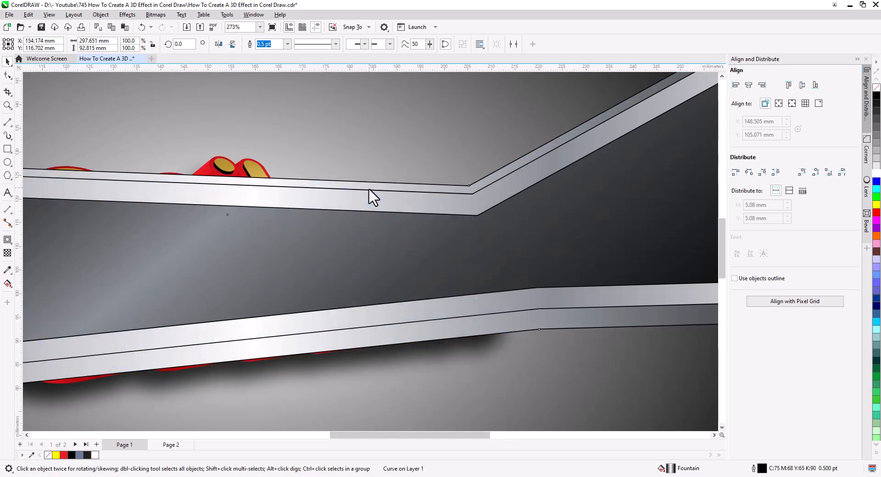
# Step: Copy the fill of the lettering's red extrusion onto the outermost frame behind the silver frame
pyautogui.click(28, 14)
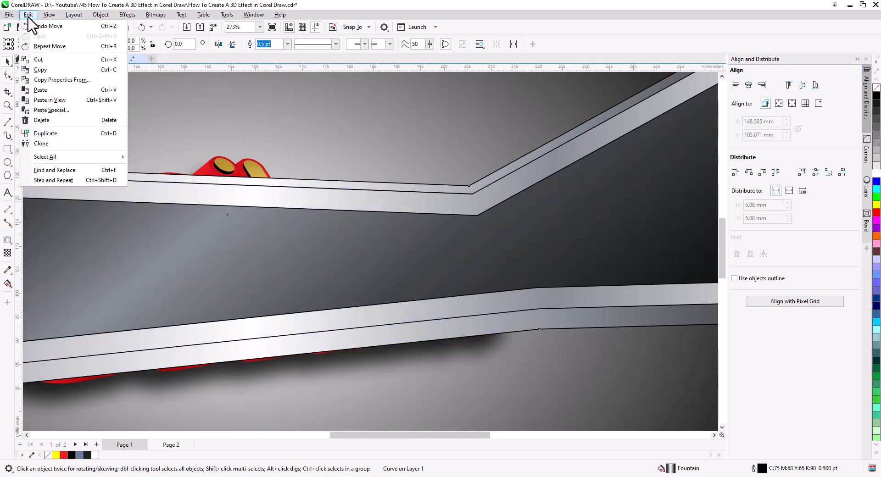
pyautogui.click(62, 80)
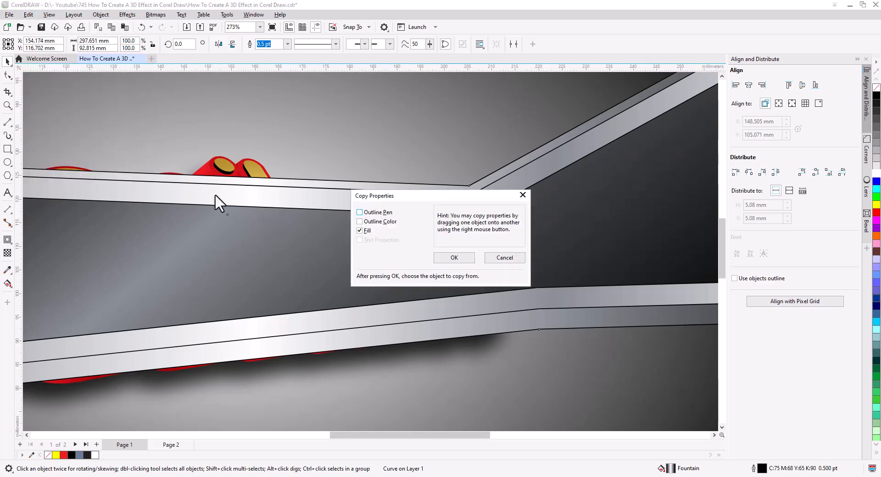
pyautogui.click(451, 259)
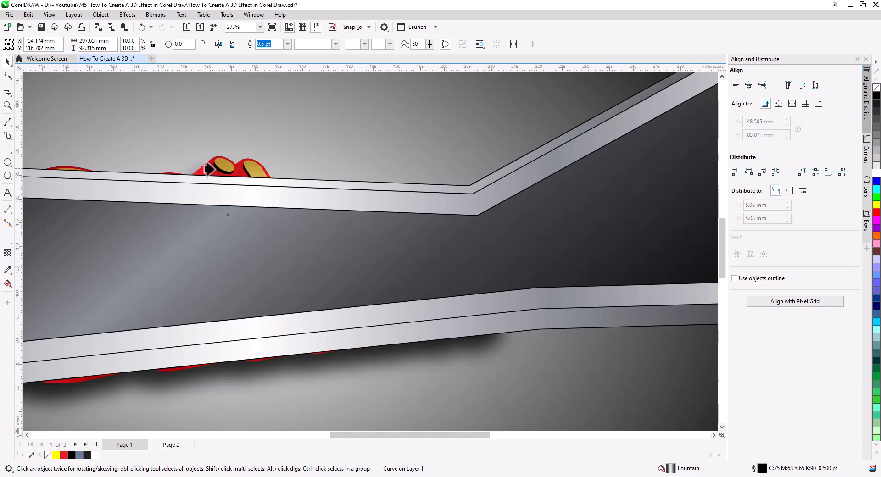
pyautogui.click(209, 169)
pyautogui.scroll(-4, 296, 254)
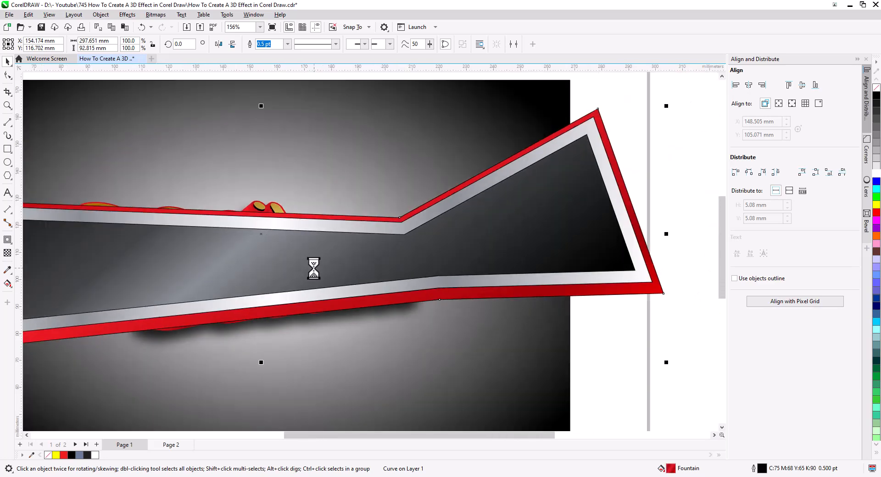
pyautogui.moveTo(287, 288); pyautogui.dragTo(348, 275)
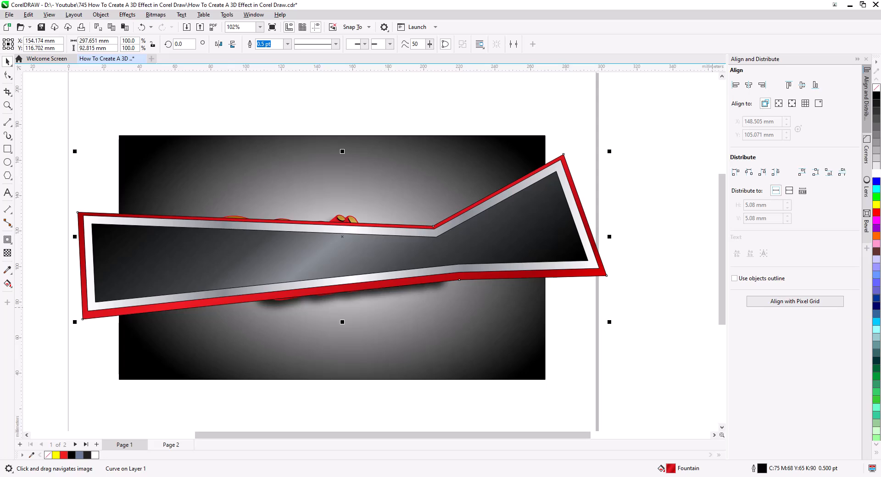
pyautogui.click(608, 295)
pyautogui.click(599, 277)
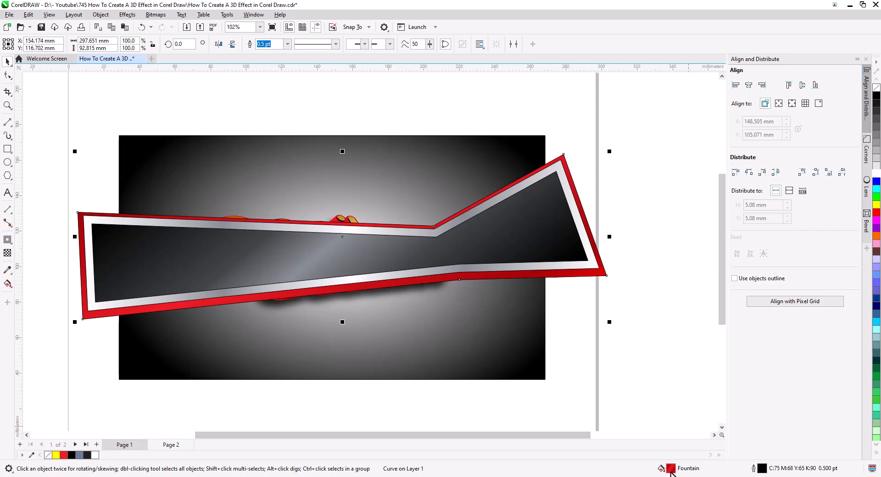
# Step: Set the red frame's gradient fill rotation and skew both to 0°
pyautogui.doubleClick(670, 469)
pyautogui.click(536, 323)
pyautogui.doubleClick(536, 323)
pyautogui.write('0')
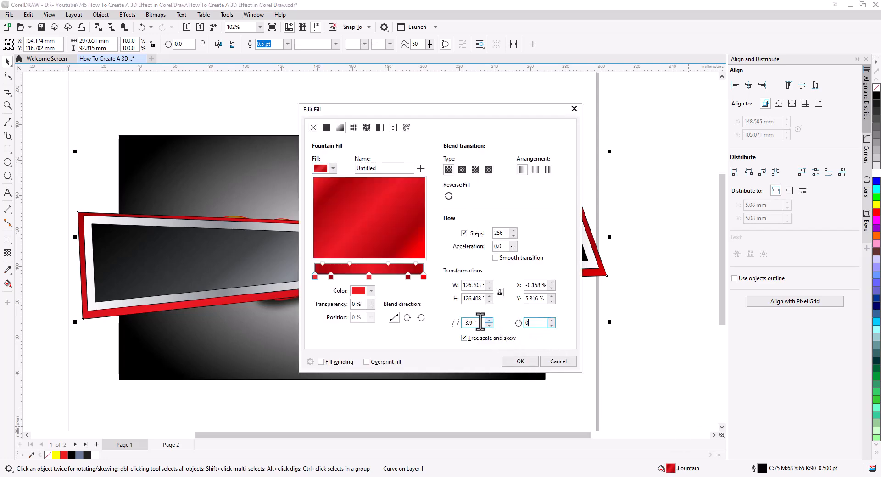
pyautogui.click(479, 323)
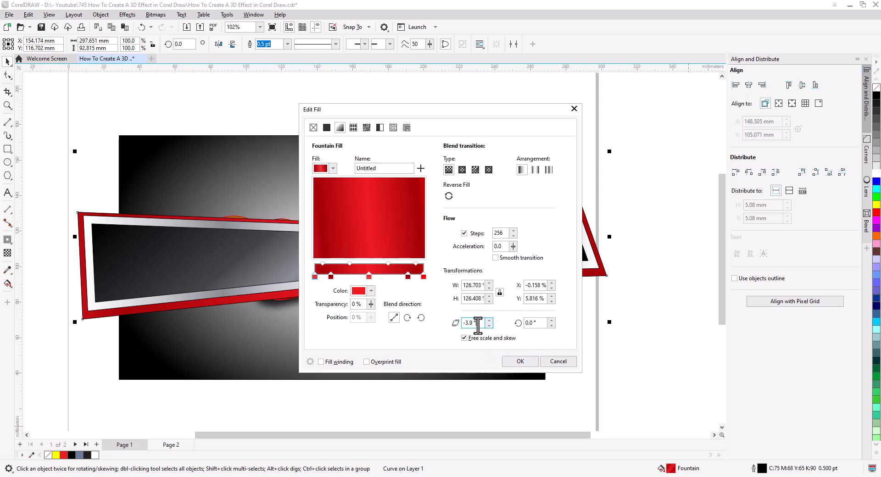
pyautogui.write('0')
pyautogui.click(530, 299)
pyautogui.click(520, 361)
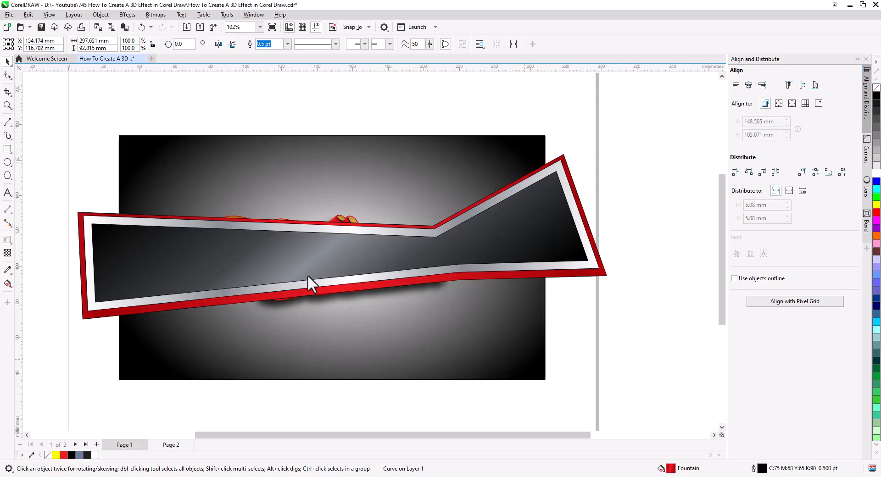
# Step: Reshape the red frame by shifting the nodes at its upper bend, upper-left corner and lower bend slightly
pyautogui.press('F10')
pyautogui.scroll(3, 352, 300)
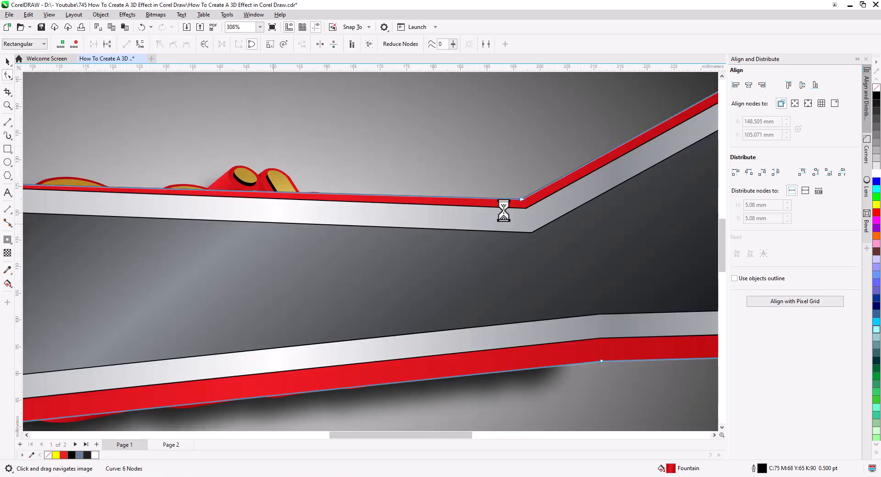
pyautogui.moveTo(522, 199)
pyautogui.mouseDown()
pyautogui.moveTo(531, 211)
pyautogui.moveTo(512, 209)
pyautogui.moveTo(514, 198)
pyautogui.mouseUp()
pyautogui.scroll(3, 518, 205)
pyautogui.scroll(-3, 392, 239)
pyautogui.scroll(-3, 161, 183)
pyautogui.moveTo(161, 182); pyautogui.dragTo(161, 183)
pyautogui.scroll(-3, 311, 289)
pyautogui.scroll(5, 523, 285)
pyautogui.moveTo(523, 285); pyautogui.dragTo(522, 279)
pyautogui.press('space')
pyautogui.scroll(-5, 521, 279)
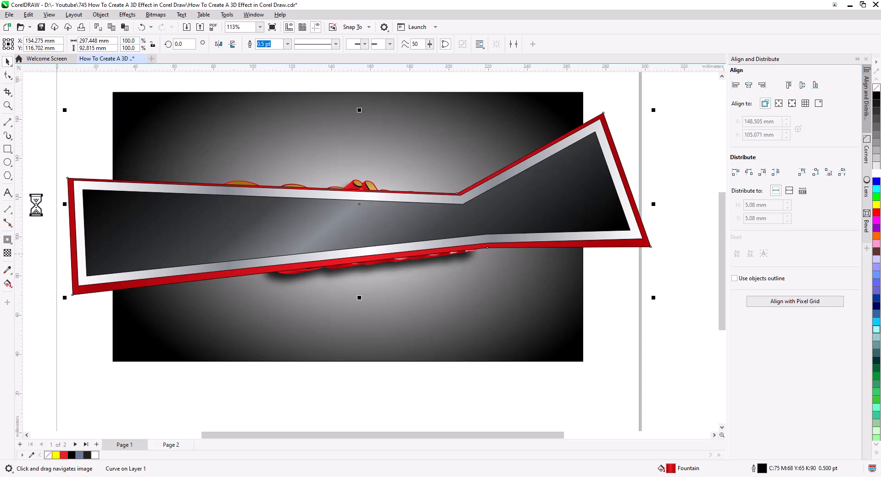
# Step: Draw a closed angular shape about 298 mm wide and 52 mm tall along the red frame's lower edge
pyautogui.click(7, 122)
pyautogui.moveTo(73, 296); pyautogui.dragTo(651, 247)
pyautogui.moveTo(650, 246); pyautogui.dragTo(166, 244)
pyautogui.moveTo(166, 245); pyautogui.dragTo(78, 286)
pyautogui.click(6, 64)
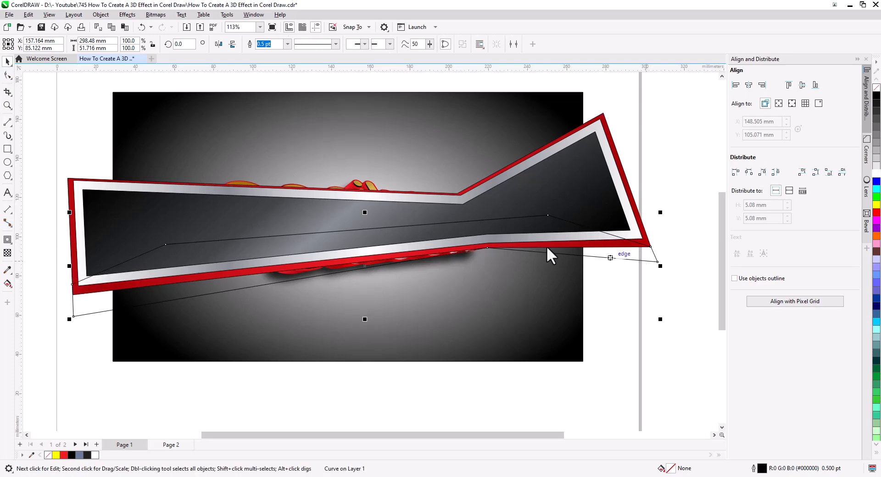
# Step: Copy the red frame's gradient fill onto the new angular shape
pyautogui.click(30, 15)
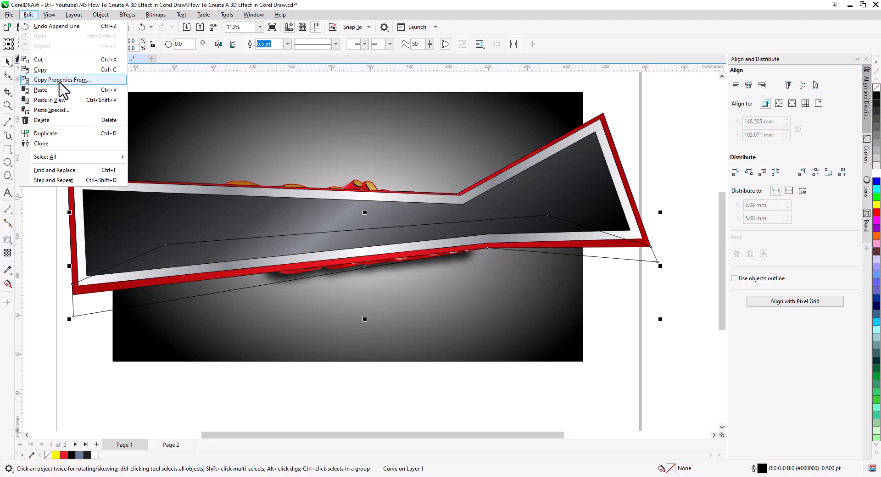
pyautogui.click(58, 79)
pyautogui.click(442, 259)
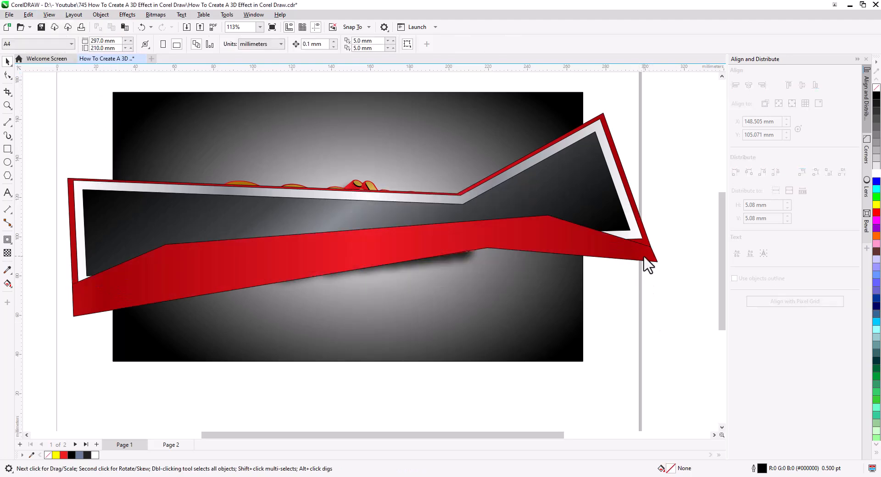
# Step: Add a bright red stop at 30% to the angular shape's gradient and recolour its 50% stop red
pyautogui.doubleClick(670, 469)
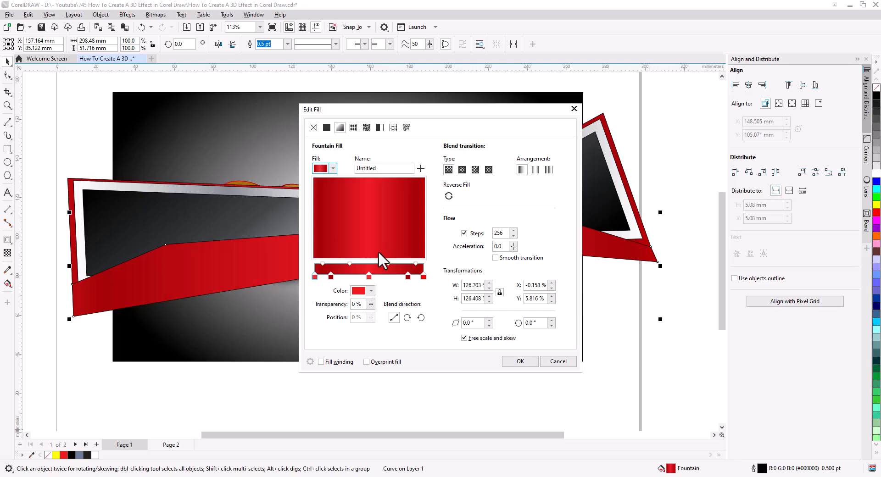
pyautogui.doubleClick(347, 269)
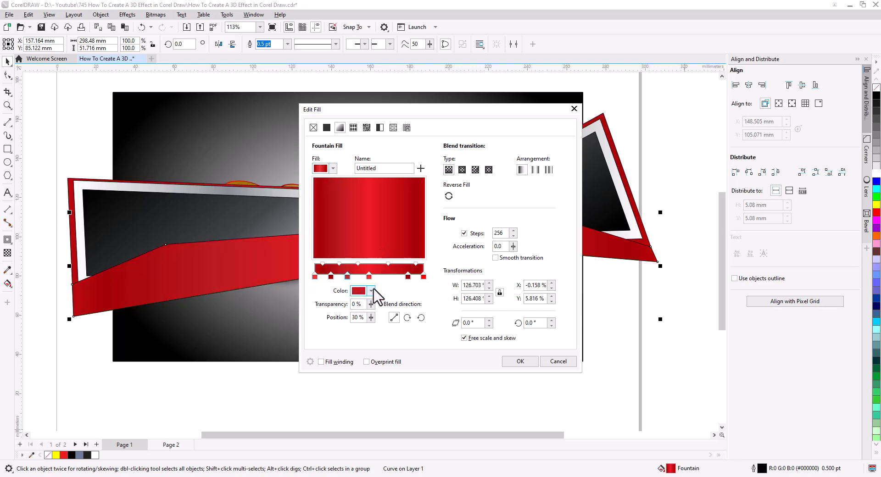
pyautogui.click(371, 291)
pyautogui.click(373, 288)
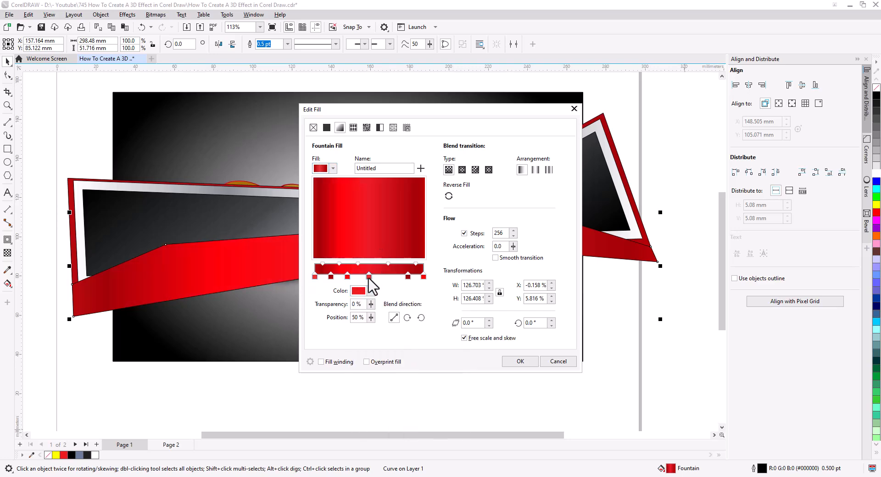
pyautogui.press('Delete')
pyautogui.click(370, 289)
pyautogui.click(371, 290)
pyautogui.click(372, 290)
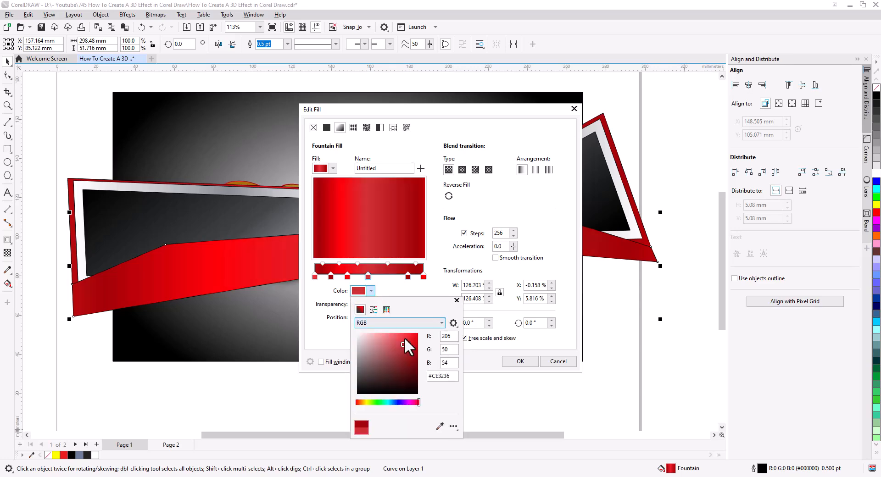
pyautogui.click(371, 291)
# Step: Recolour the gradient's stop near the end bright red and the second stop dark red #800004
pyautogui.click(407, 276)
pyautogui.click(371, 291)
pyautogui.click(368, 323)
pyautogui.click(367, 323)
pyautogui.click(331, 277)
pyautogui.click(371, 291)
pyautogui.click(418, 363)
pyautogui.rightClick(441, 376)
# Step: Add a dark red stop between the gradient's middle and end stops and apply the edited fill
pyautogui.click(397, 280)
pyautogui.doubleClick(390, 274)
pyautogui.click(371, 291)
pyautogui.click(367, 323)
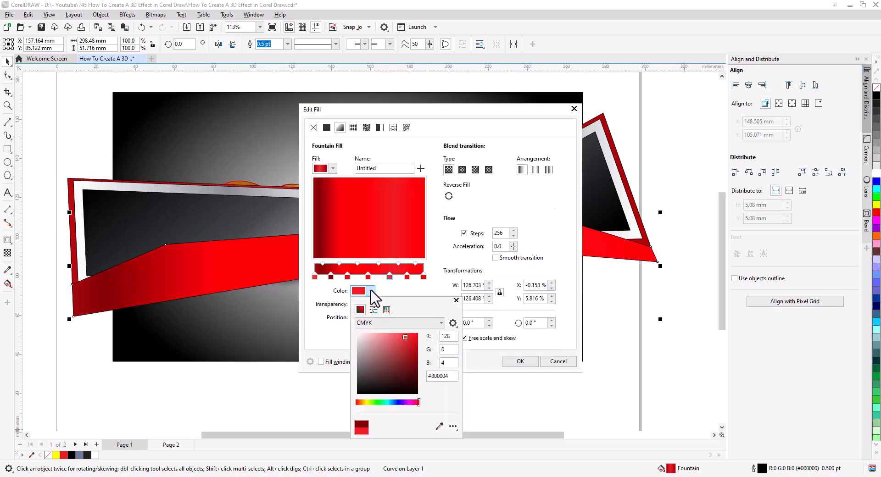
pyautogui.click(379, 356)
pyautogui.click(477, 321)
pyautogui.click(334, 277)
pyautogui.click(371, 291)
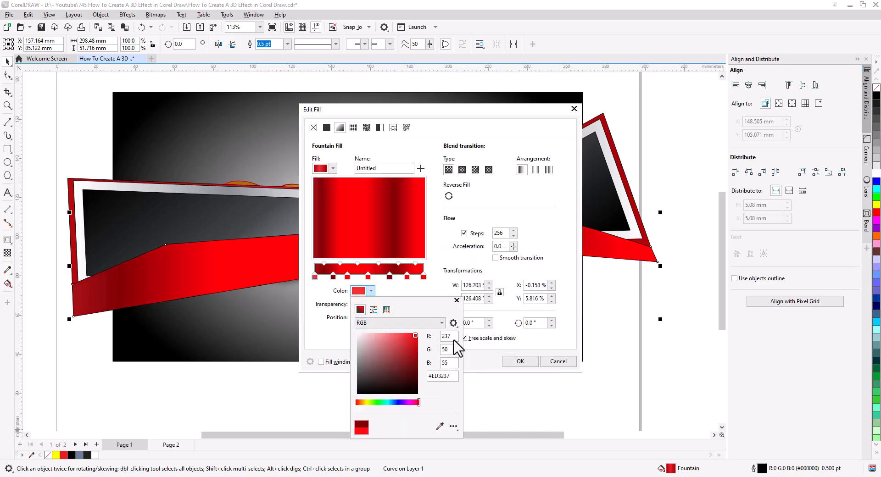
pyautogui.click(520, 361)
pyautogui.click(520, 362)
# Step: Bring the red frame, silver frame and dark band to the front of the page, above the angular shape
pyautogui.click(620, 325)
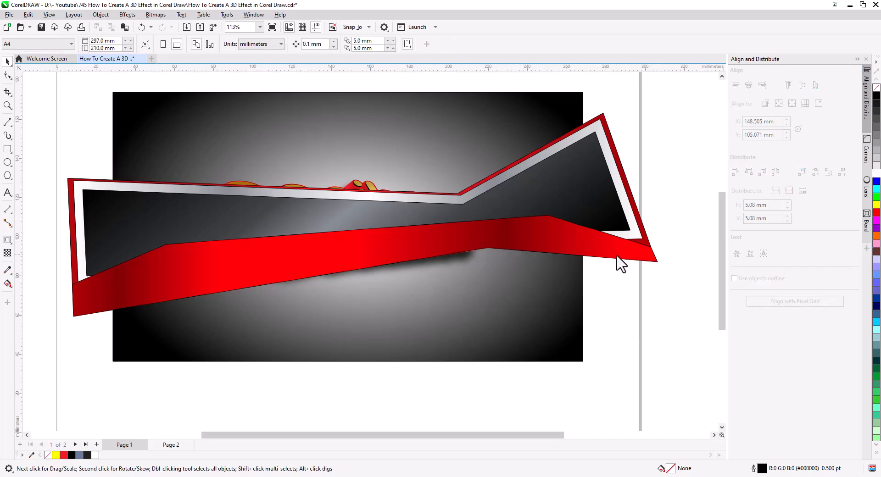
pyautogui.click(646, 241)
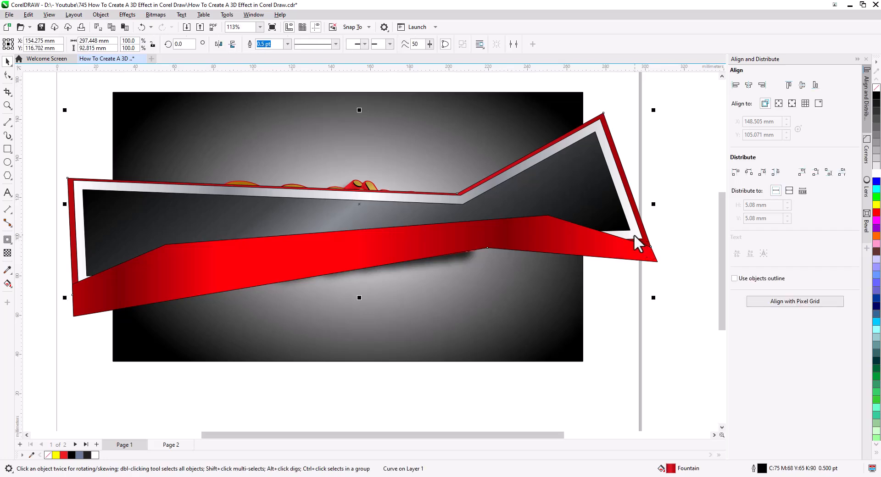
pyautogui.keyDown('shift'); pyautogui.click(633, 234); pyautogui.keyUp('shift')
pyautogui.rightClick(610, 214)
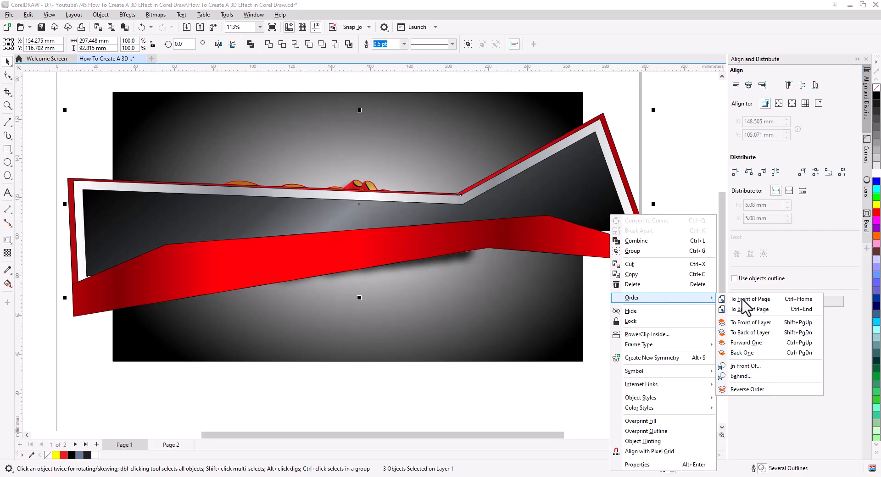
pyautogui.click(743, 299)
pyautogui.click(662, 312)
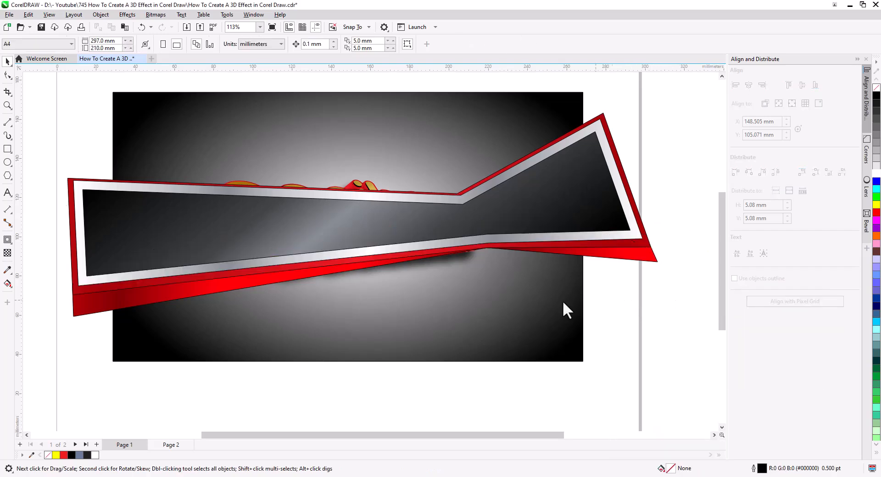
# Step: Remove the outlines from the band's four shapes and group them
pyautogui.scroll(-2, 591, 308)
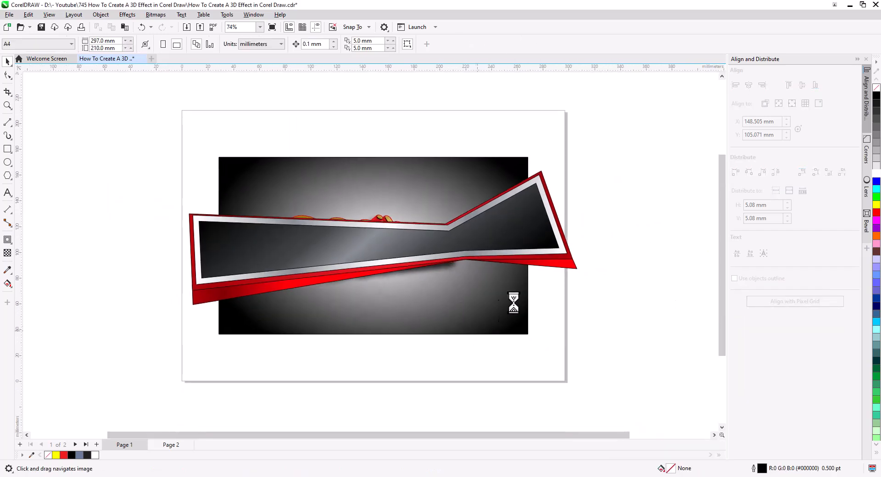
pyautogui.click(574, 274)
pyautogui.scroll(3, 574, 273)
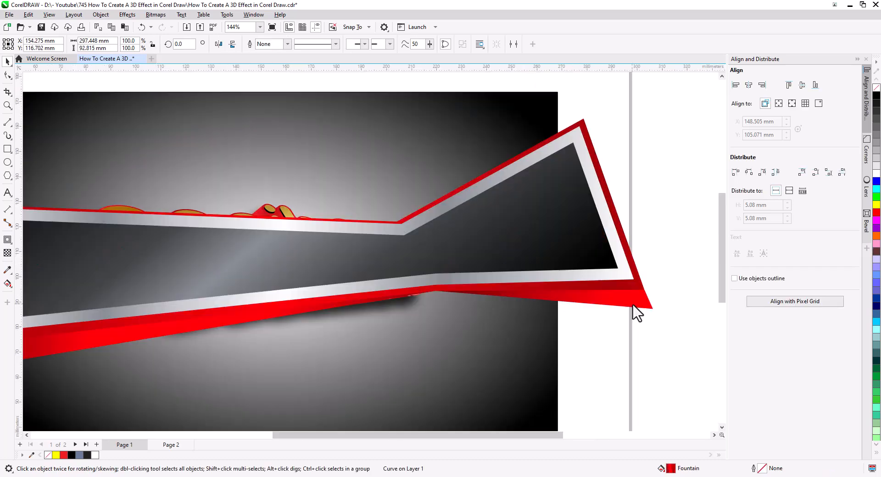
pyautogui.click(633, 306)
pyautogui.keyDown('shift'); pyautogui.click(637, 282); pyautogui.keyUp('shift')
pyautogui.rightClick(586, 241)
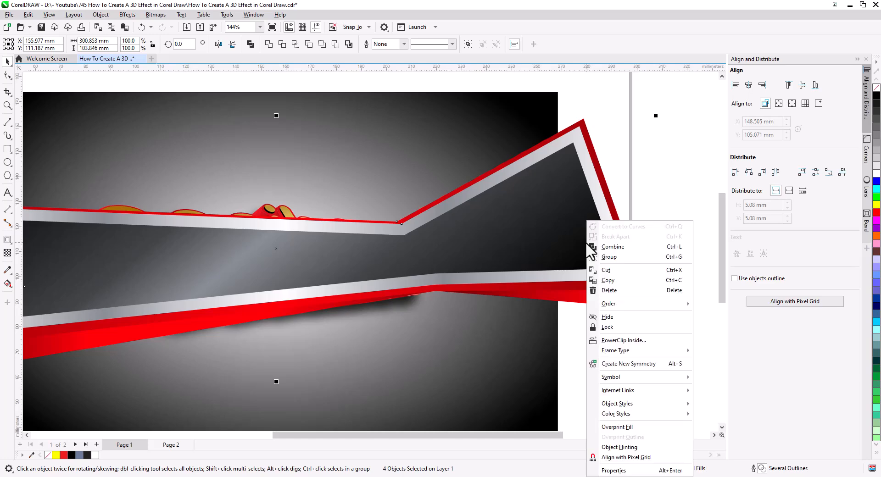
pyautogui.click(609, 257)
# Step: PowerClip the grouped band inside the gradient background rectangle
pyautogui.rightClick(571, 230)
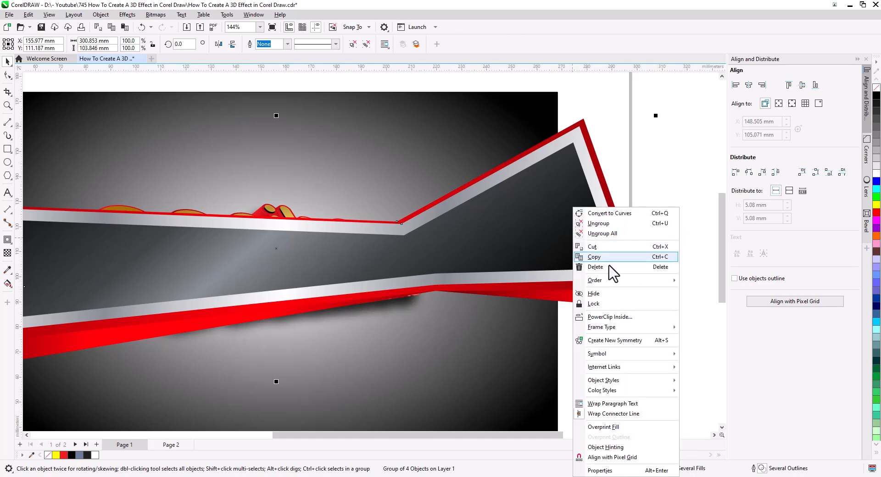
pyautogui.click(613, 326)
pyautogui.click(539, 197)
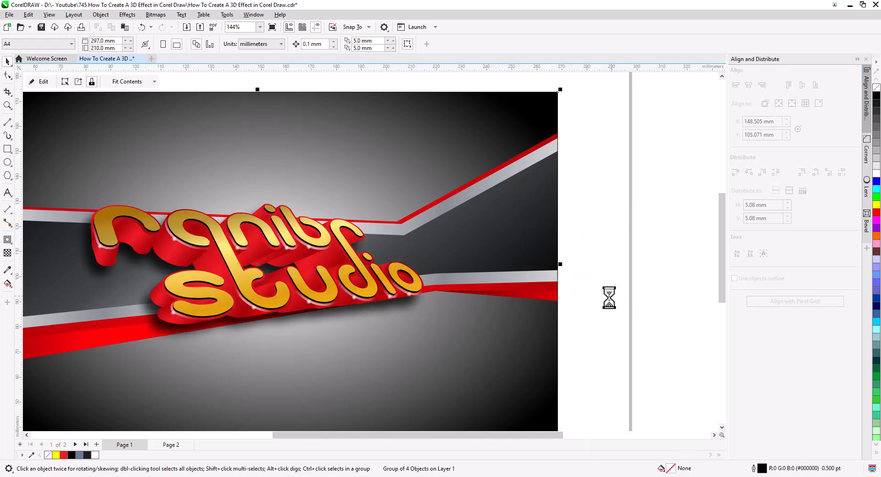
# Step: Extract the band from the background's PowerClip and remove the PowerClip frame
pyautogui.scroll(-2, 610, 297)
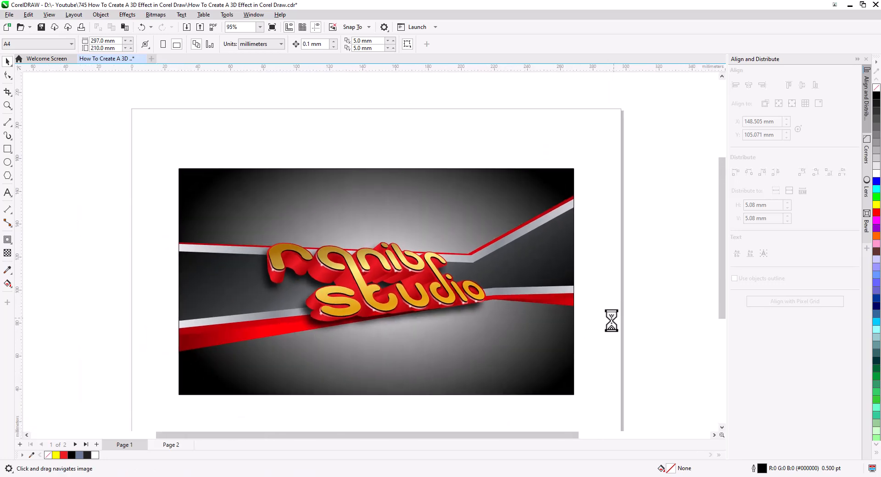
pyautogui.scroll(-1, 584, 315)
pyautogui.click(453, 312)
pyautogui.rightClick(458, 312)
pyautogui.moveTo(505, 184)
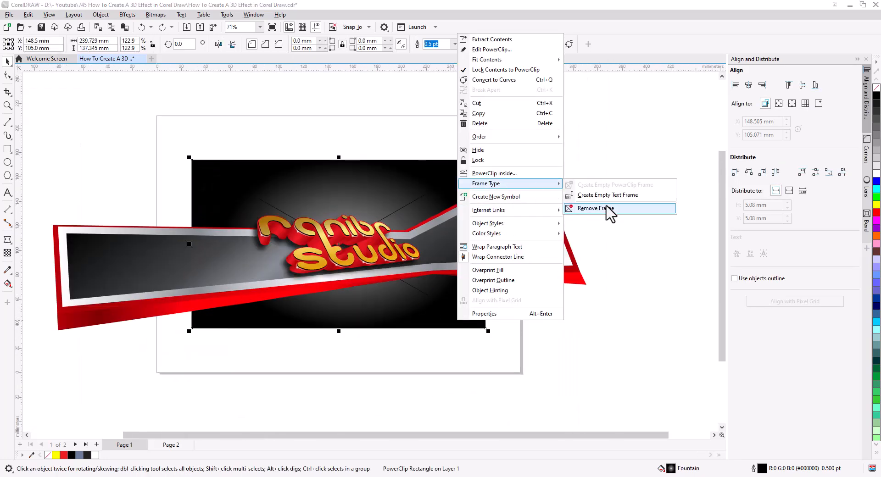
pyautogui.click(592, 208)
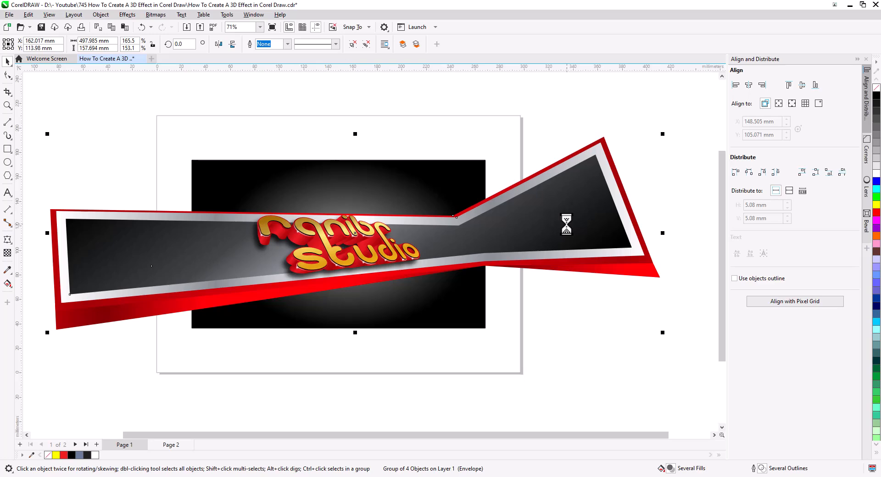
# Step: Scale the band group down to about 418 × 132 mm and move it up slightly behind the lettering
pyautogui.moveTo(663, 134); pyautogui.dragTo(561, 234)
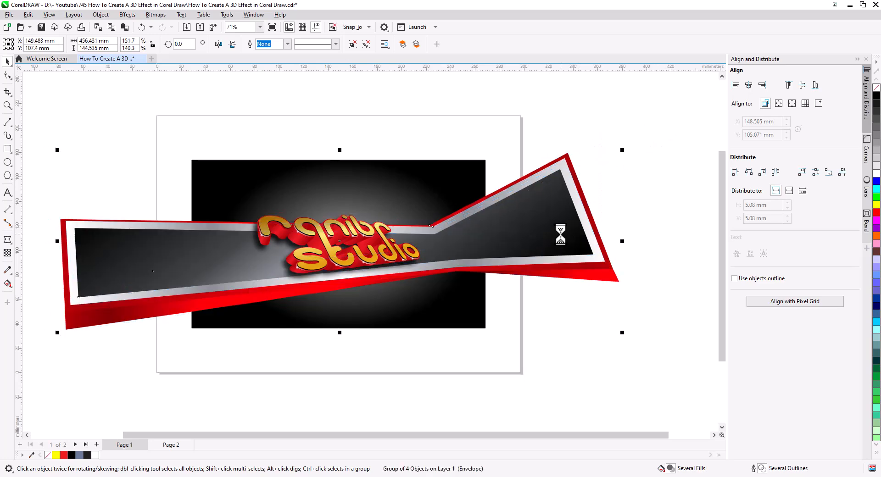
pyautogui.moveTo(57, 332); pyautogui.dragTo(102, 321)
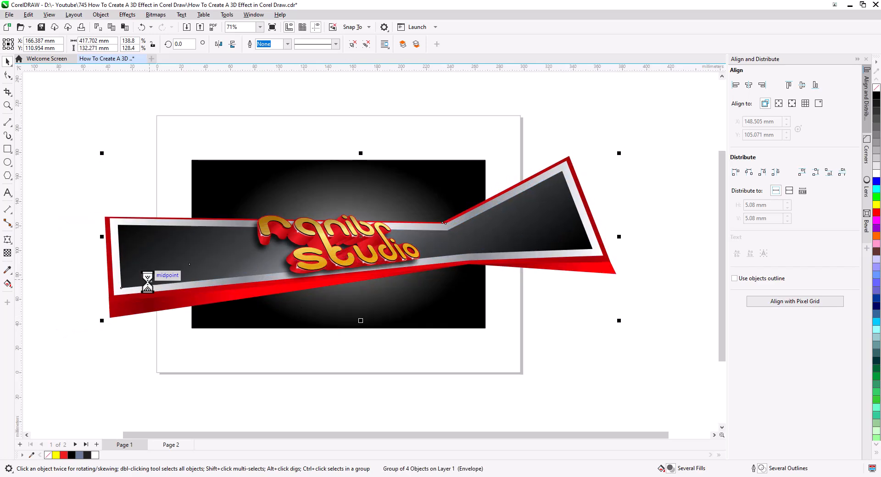
pyautogui.scroll(3, 315, 248)
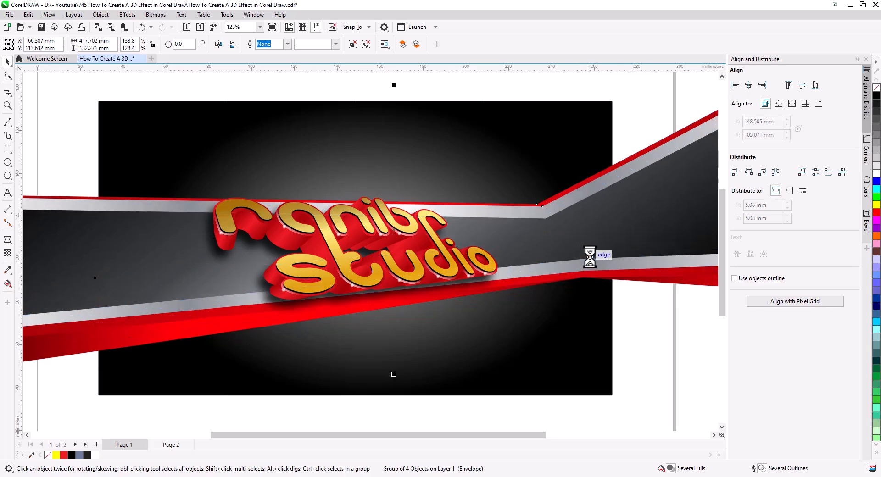
# Step: PowerClip the resized band group inside the gradient background rectangle
pyautogui.rightClick(589, 258)
pyautogui.click(615, 315)
pyautogui.click(606, 266)
# Step: Enlarge the 3D lettering group from its centre to about 187 × 68 mm
pyautogui.click(474, 317)
pyautogui.moveTo(498, 305); pyautogui.dragTo(558, 326)
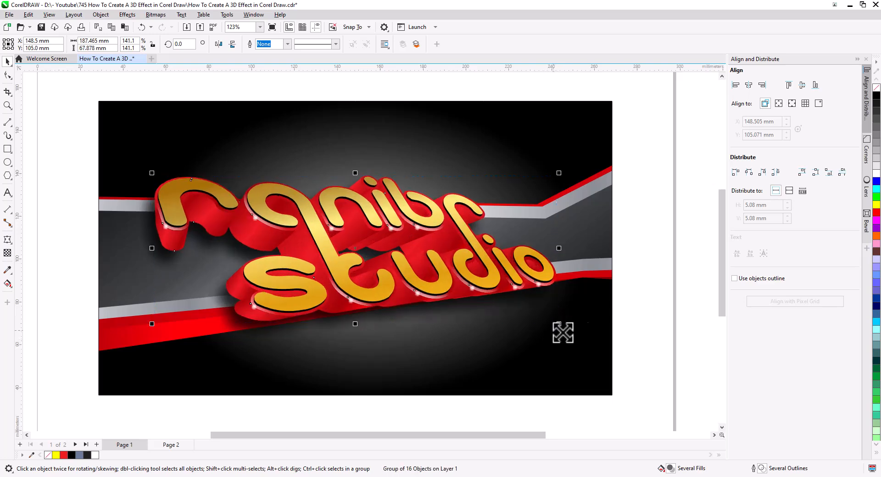